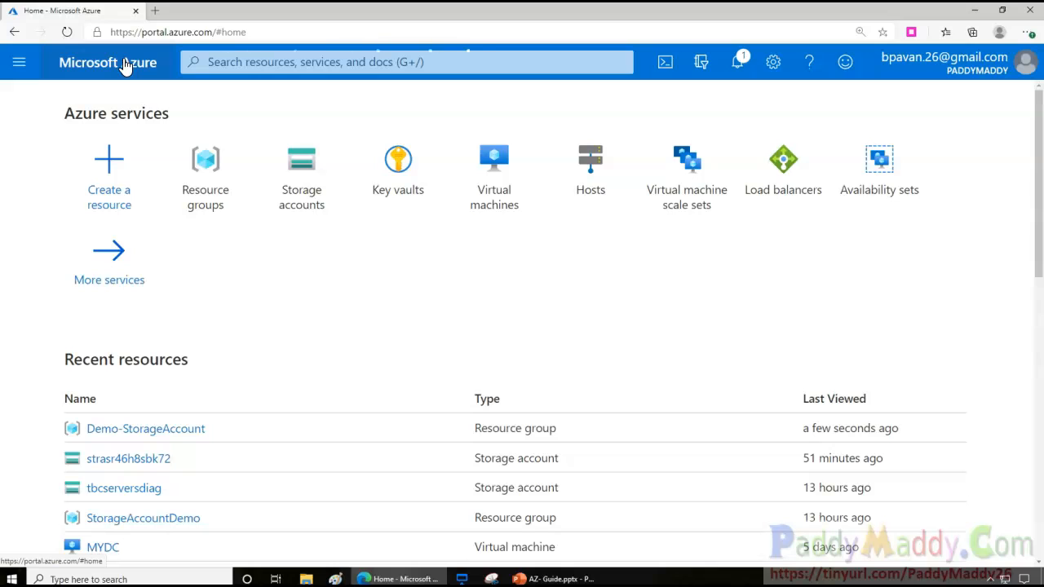
Find Storage accounts by searching 'storage ac' and open the list of four existing accounts
left_click(17, 66)
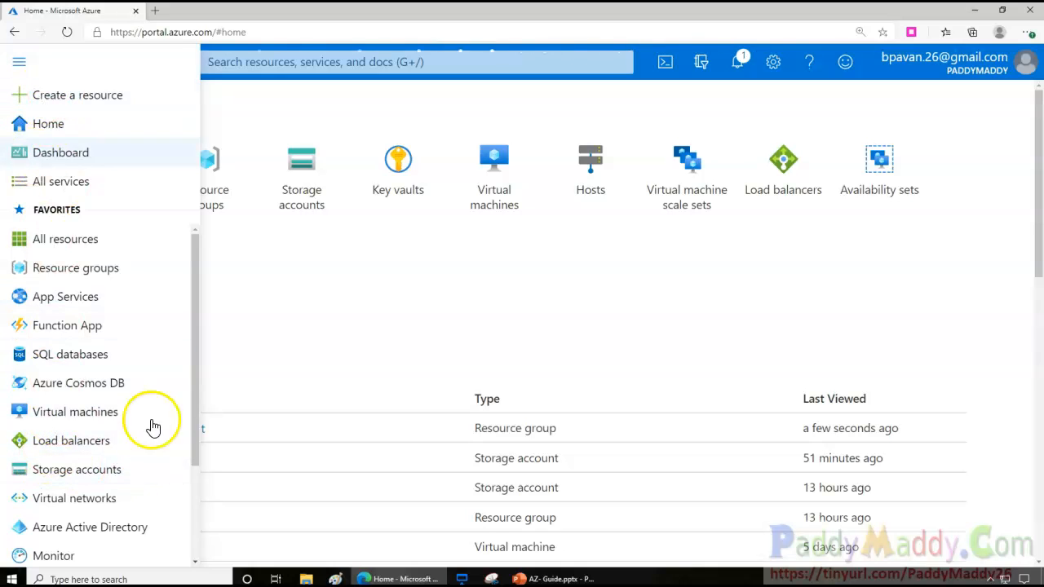
mouse_move(86, 483)
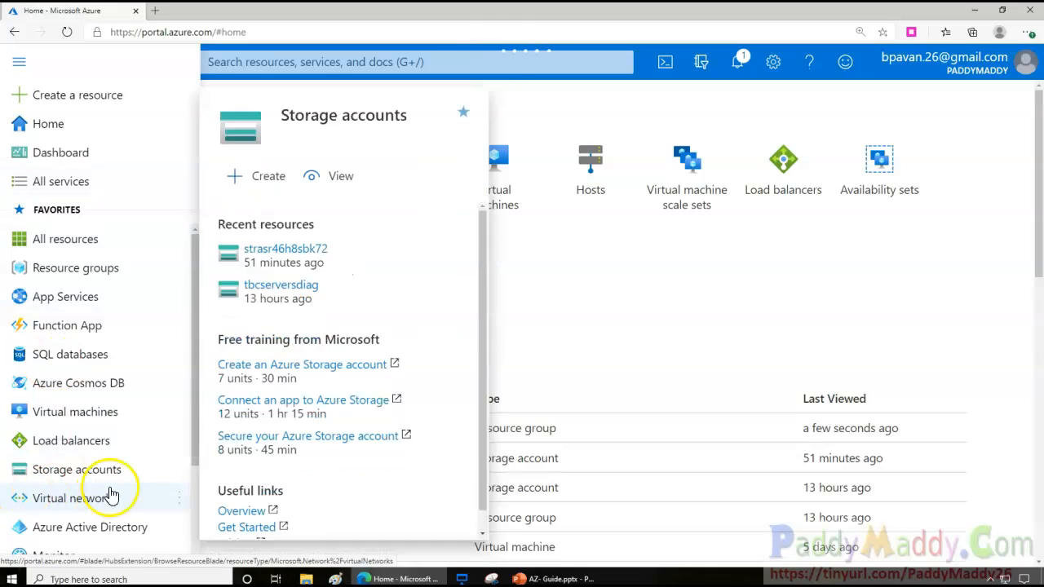
left_click(273, 63)
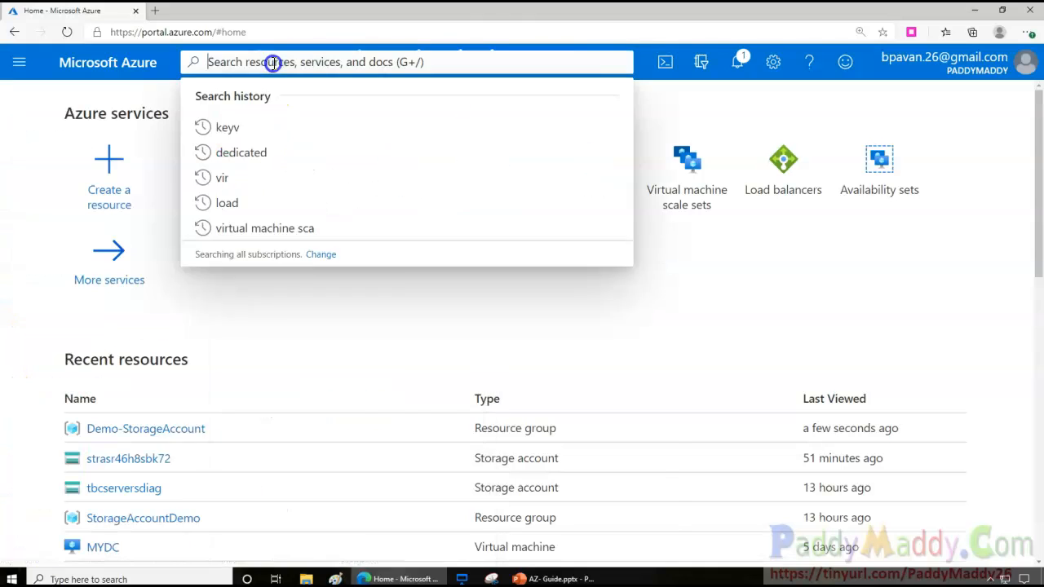
type("storage ac")
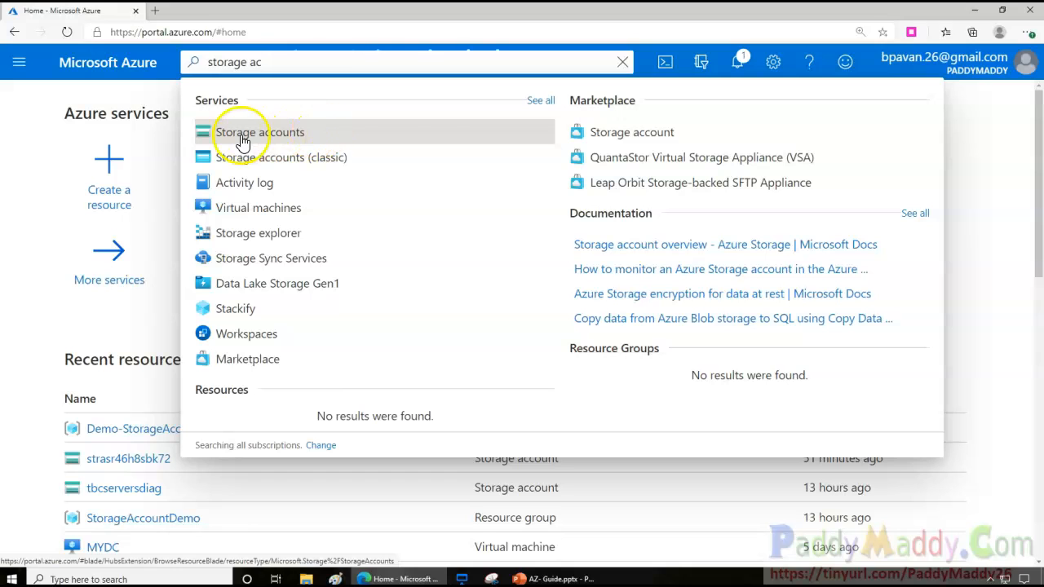
left_click(310, 144)
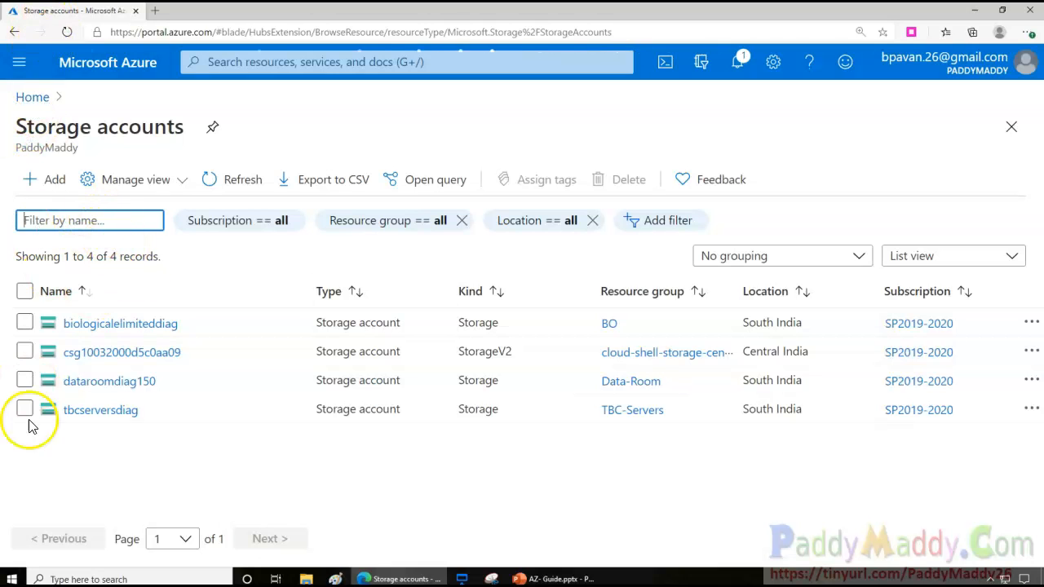
Start a storage account in Demo-StorageAccount and review the name rules: globally unique, 24 characters max
left_click(54, 180)
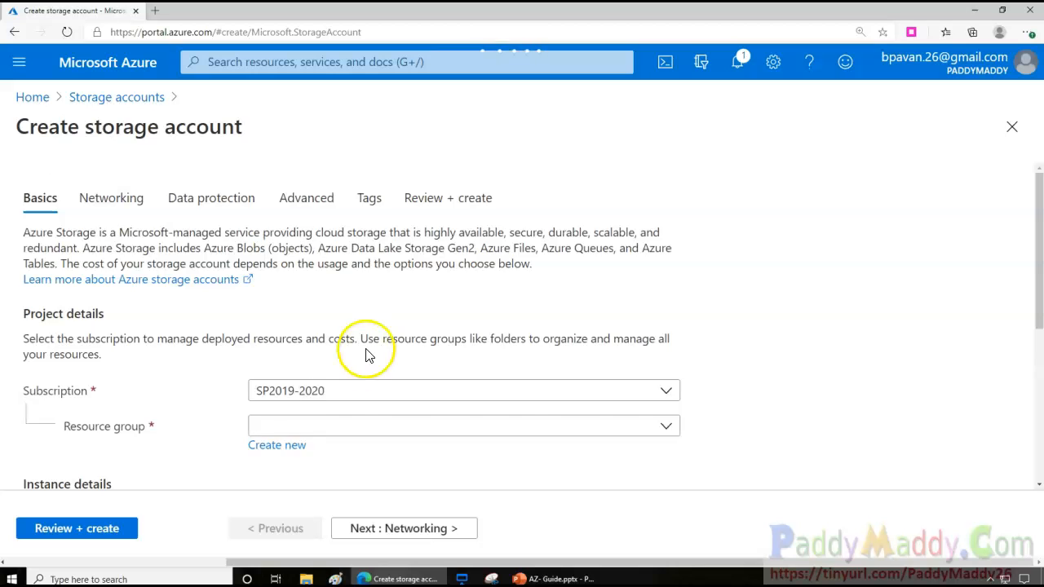
scroll(206, 326, "down", 2)
scroll(350, 396, "down", 2)
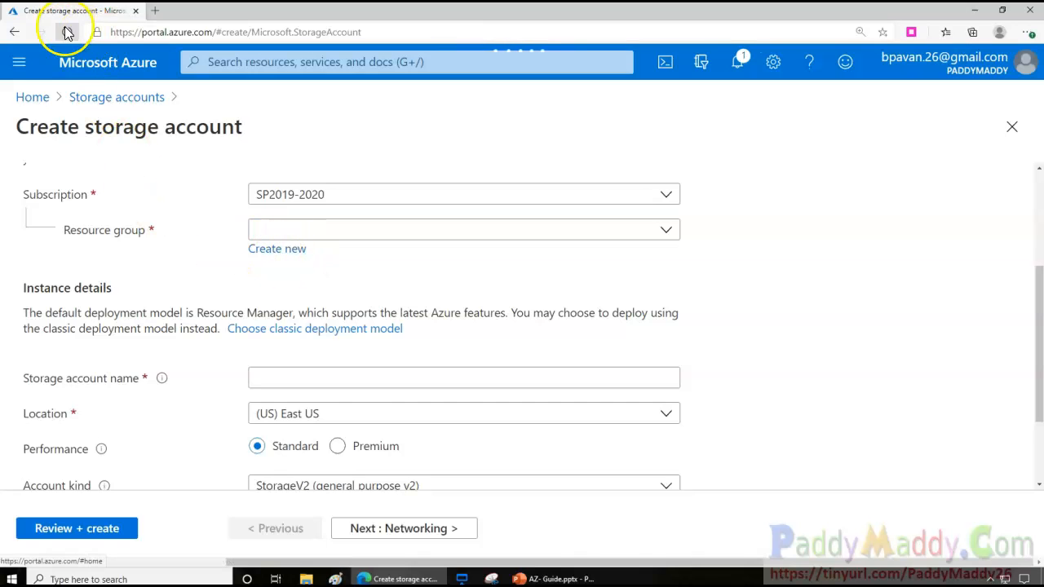
left_click(337, 378)
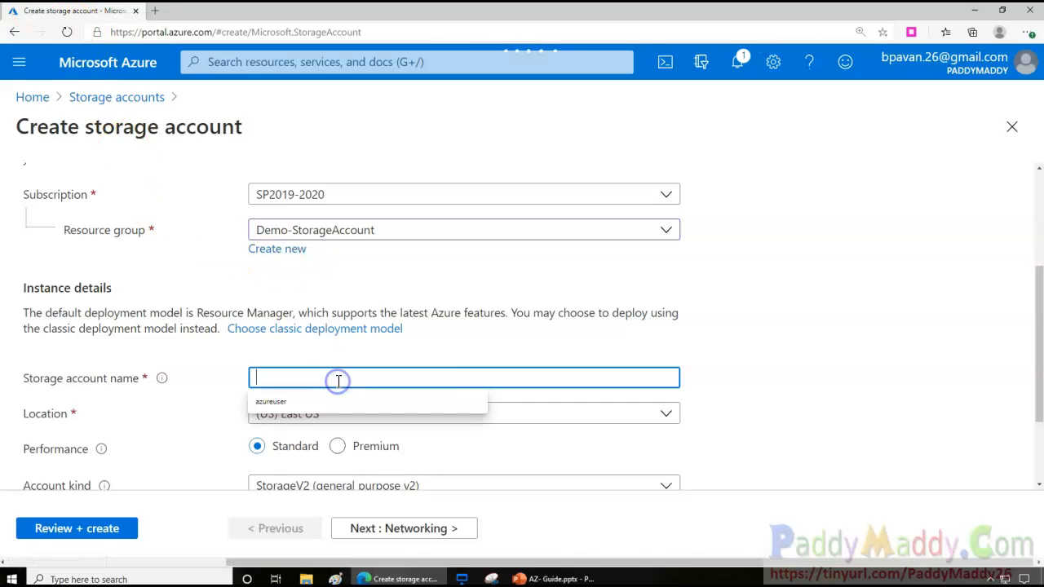
left_click(196, 374)
mouse_move(161, 380)
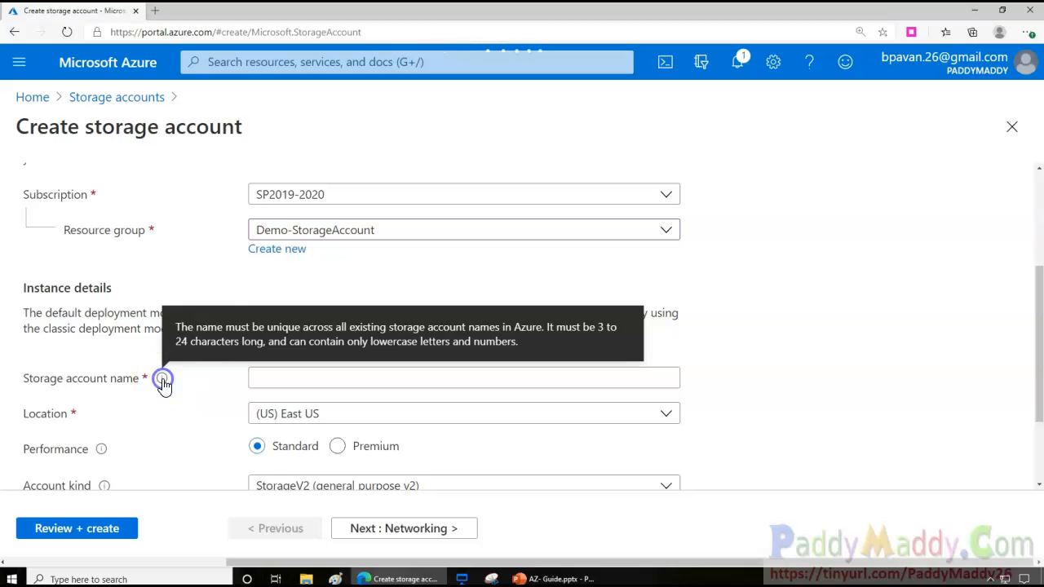
left_click_drag(269, 327, 557, 328)
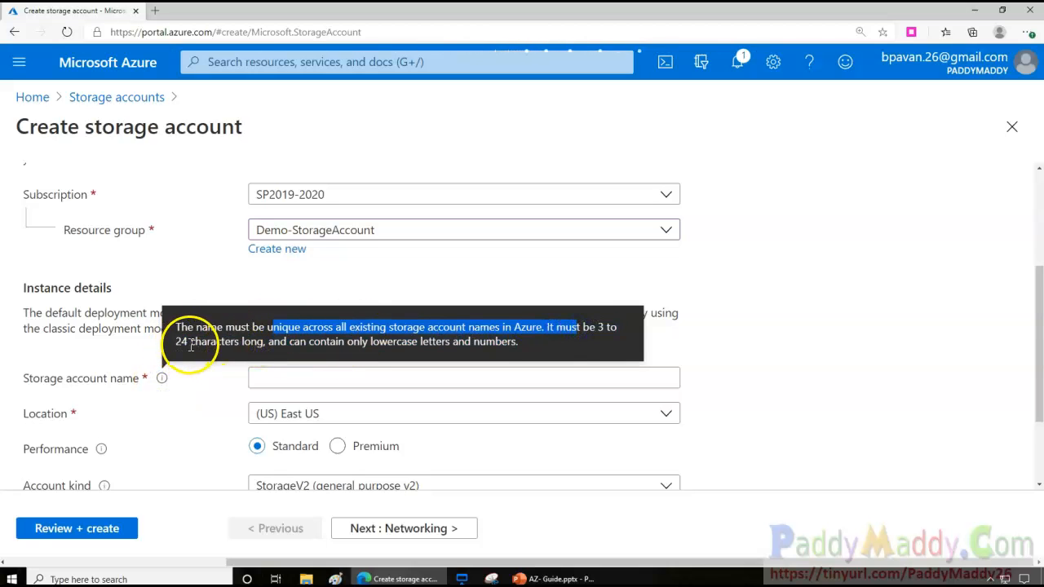
left_click_drag(177, 340, 229, 339)
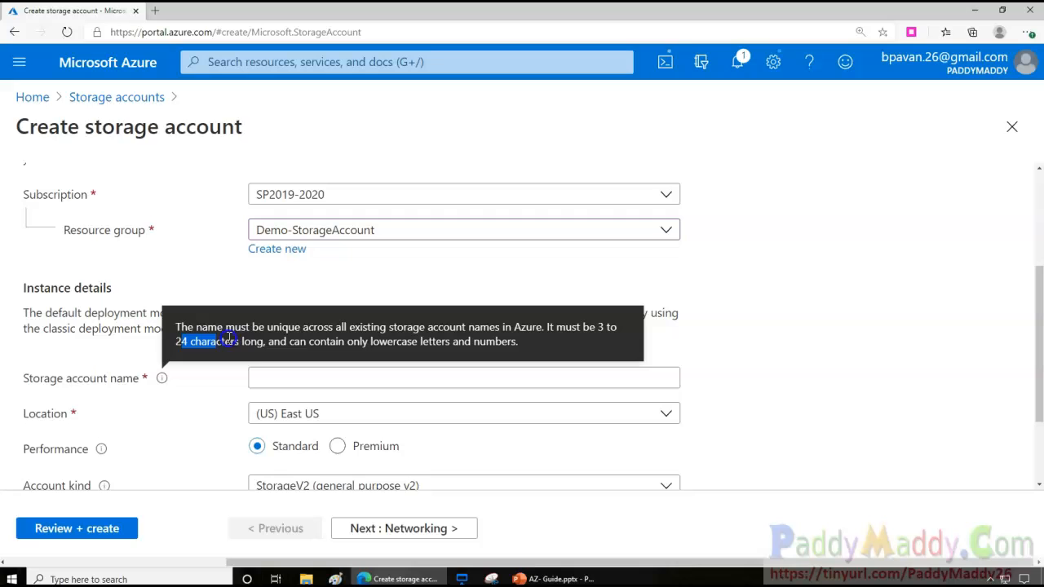
left_click(324, 379)
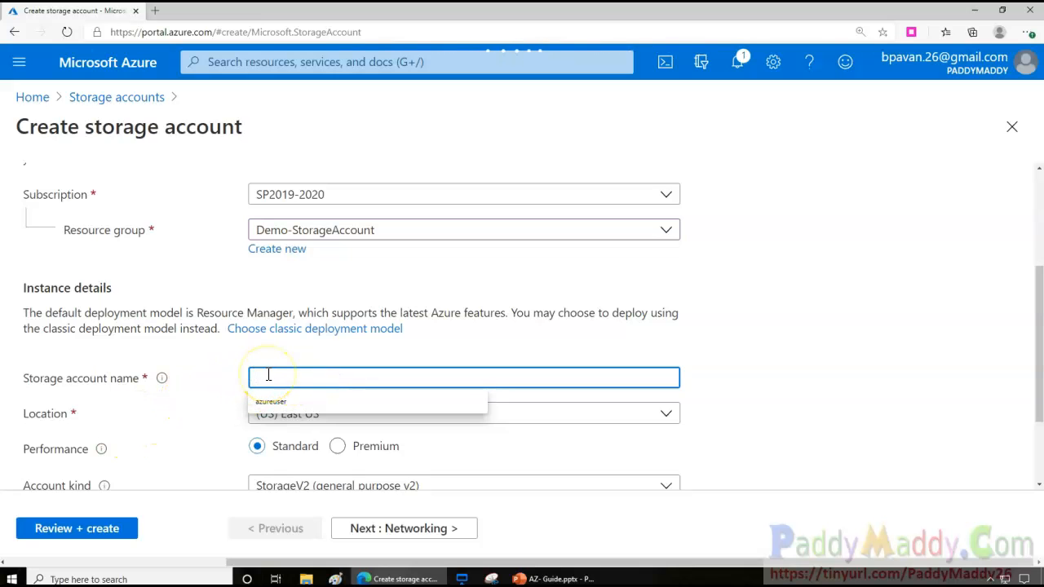
Enter the name azlearning001, replacing the uppercase 'AZ' with lowercase so it validates
type("p")
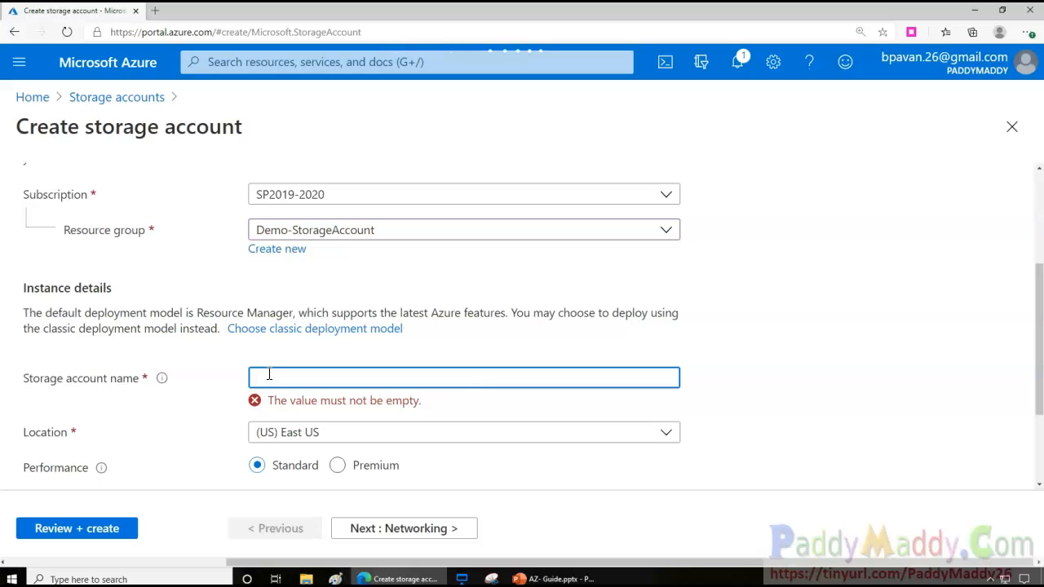
type("Az")
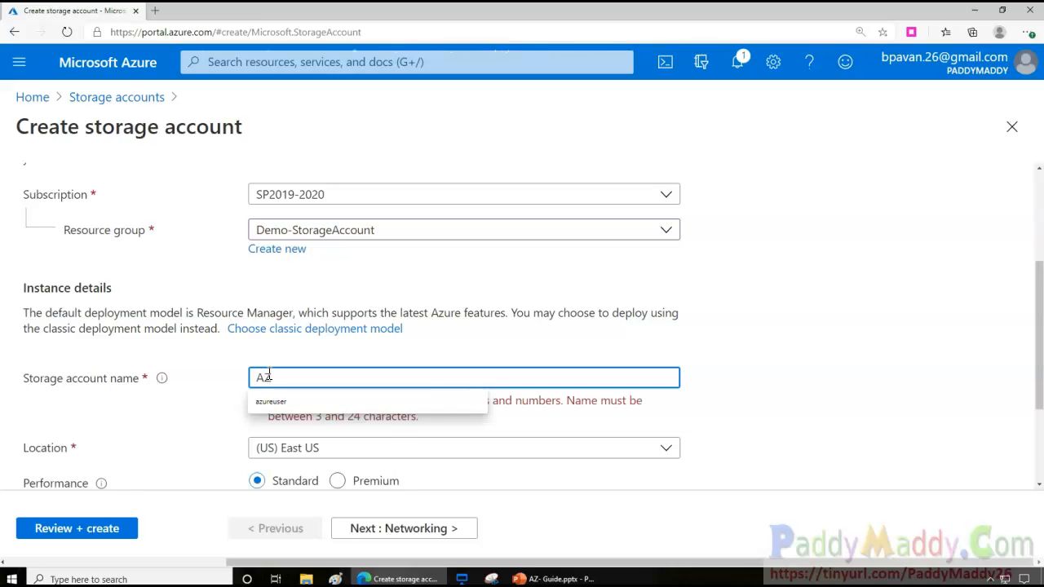
type("ure")
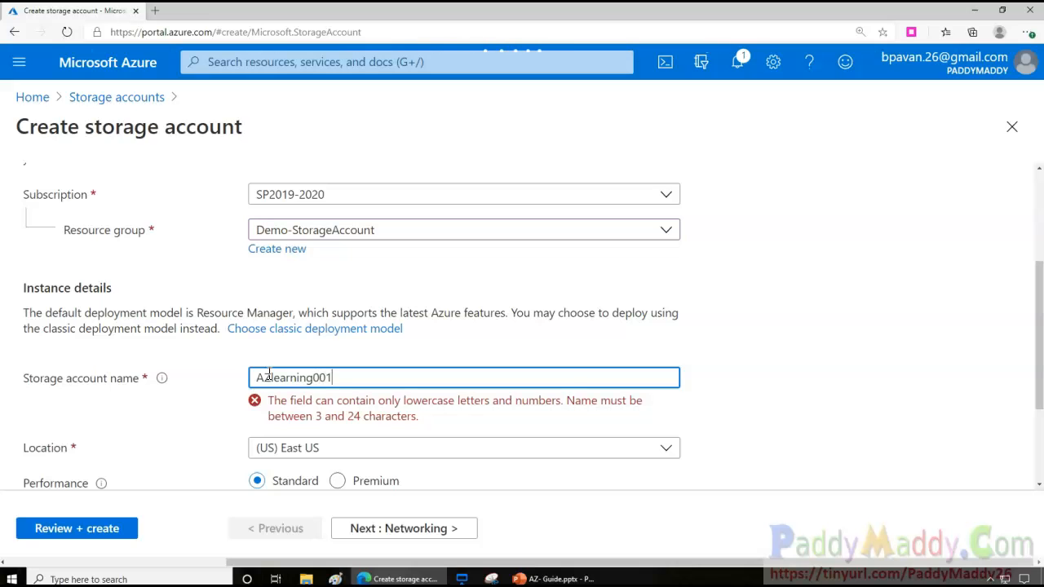
left_click(330, 407)
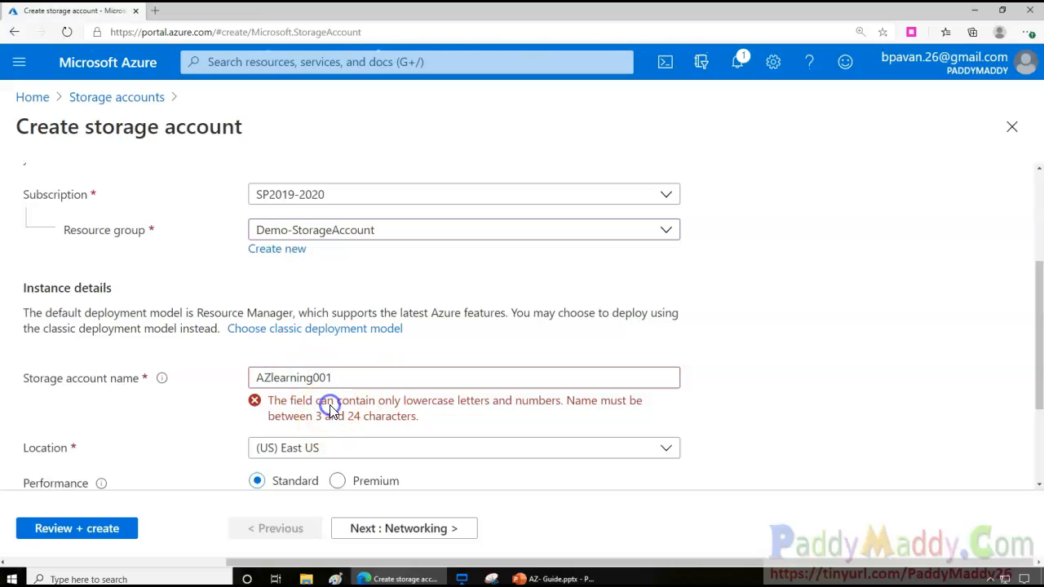
left_click_drag(270, 378, 233, 385)
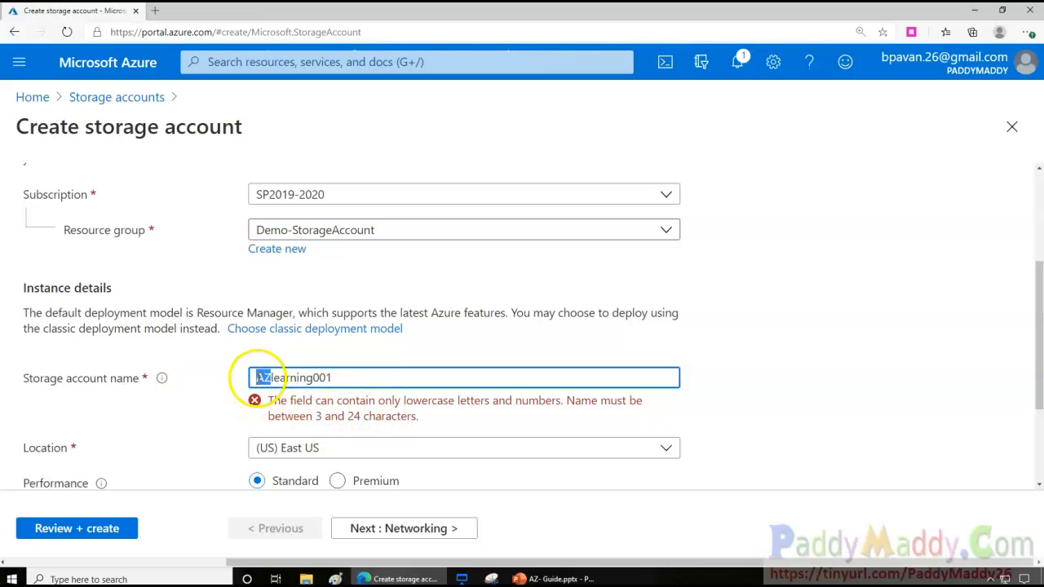
type("az")
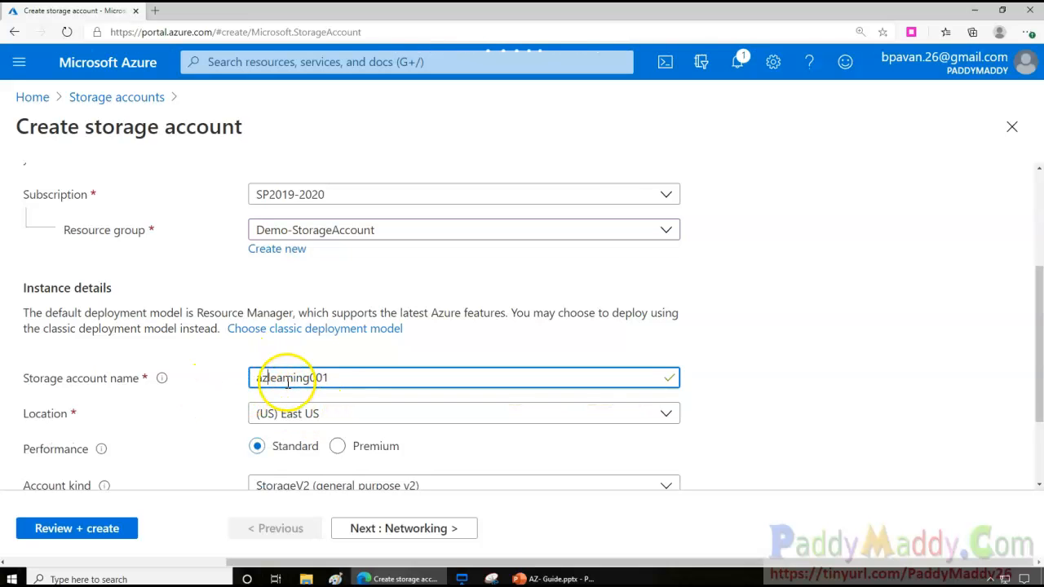
left_click(343, 377)
scroll(163, 430, "down", 2)
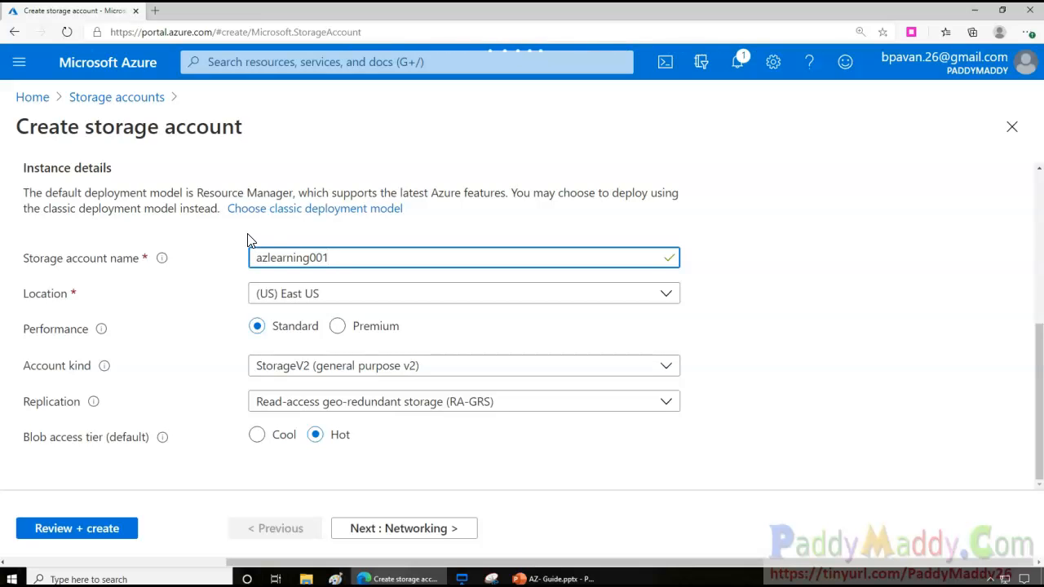
left_click(143, 295)
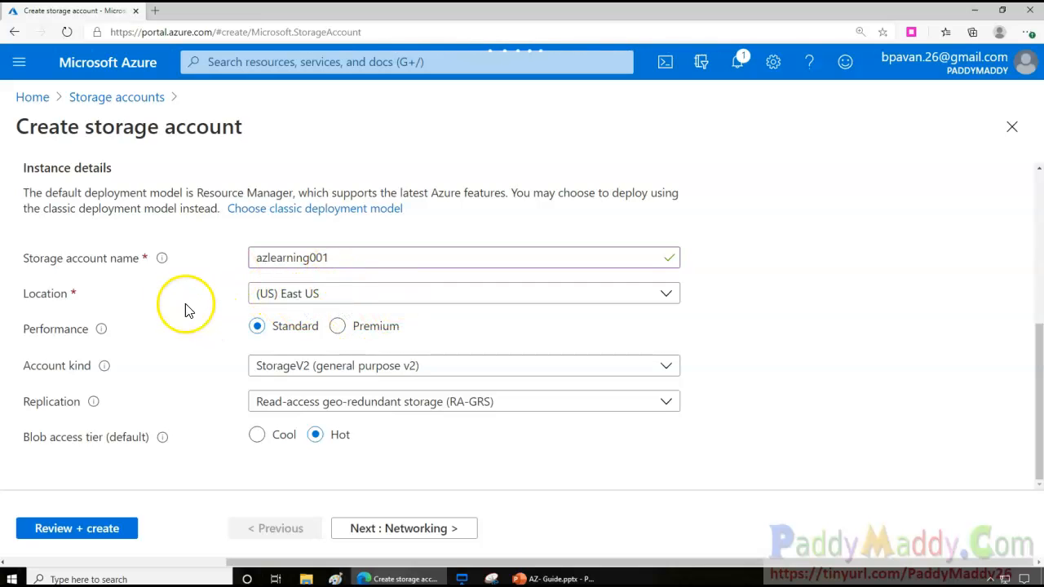
Keep location (US) East US and preview Premium performance's replication and account kind options
left_click(667, 296)
mouse_move(671, 365)
left_mouse_down()
mouse_move(689, 542)
mouse_move(671, 384)
mouse_move(678, 345)
left_mouse_up()
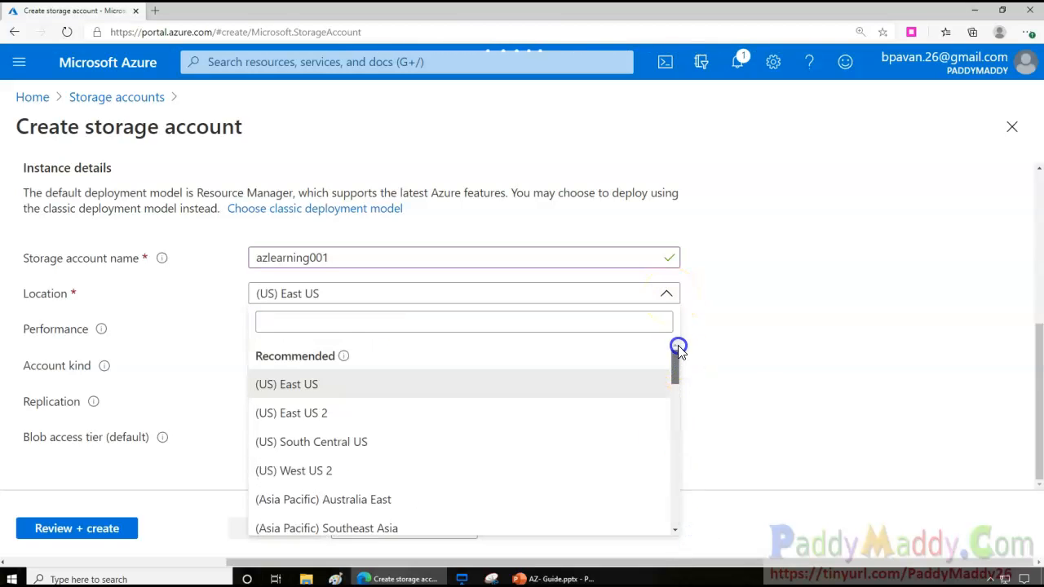
left_click(771, 339)
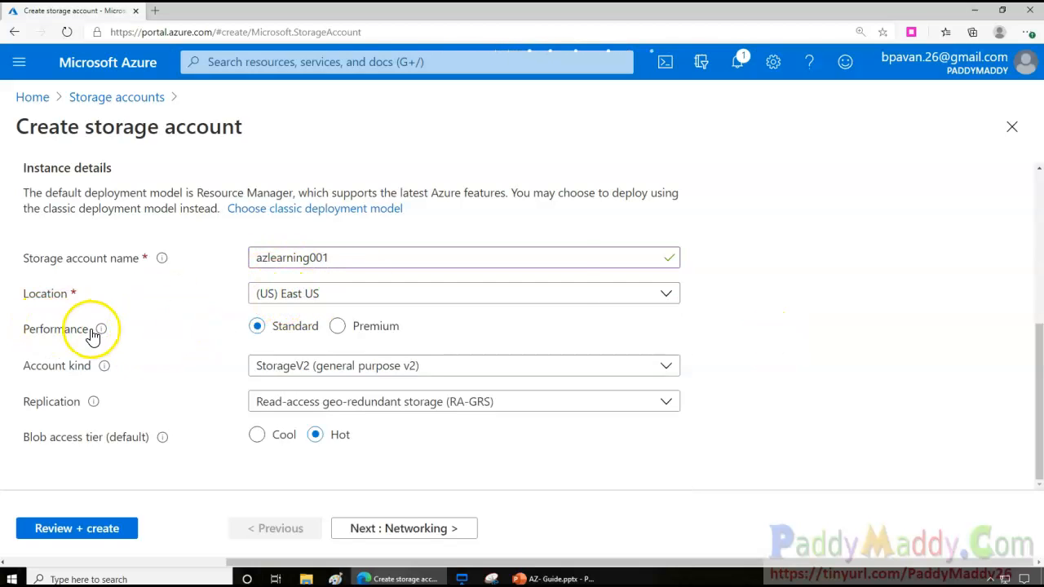
mouse_move(104, 334)
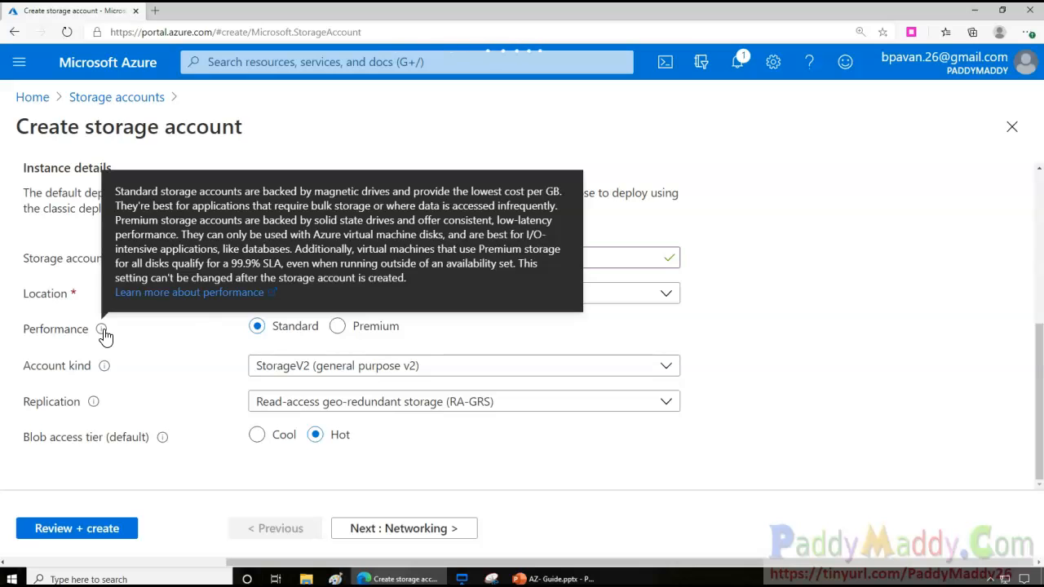
left_click(337, 328)
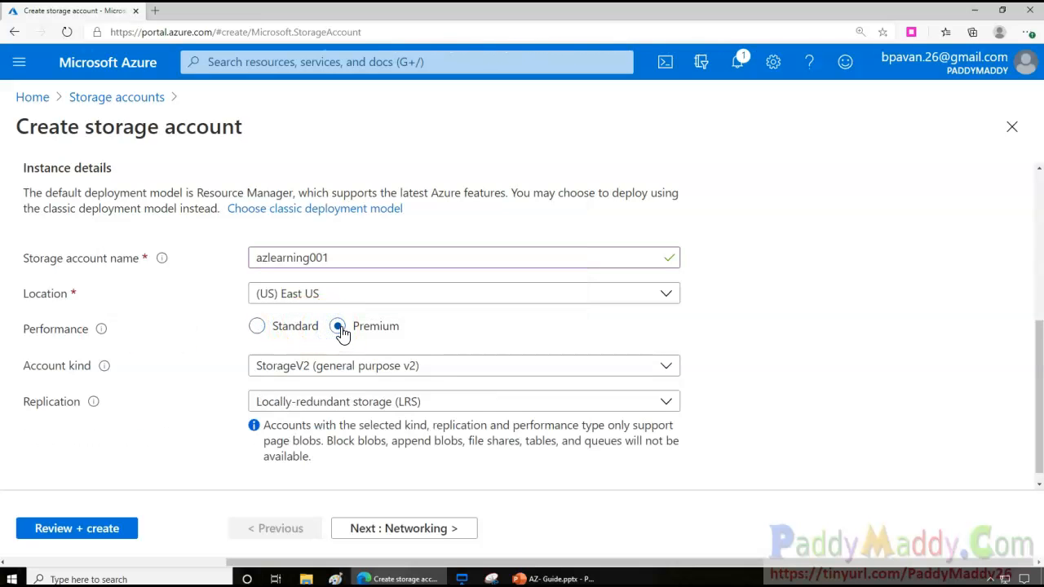
left_click(385, 404)
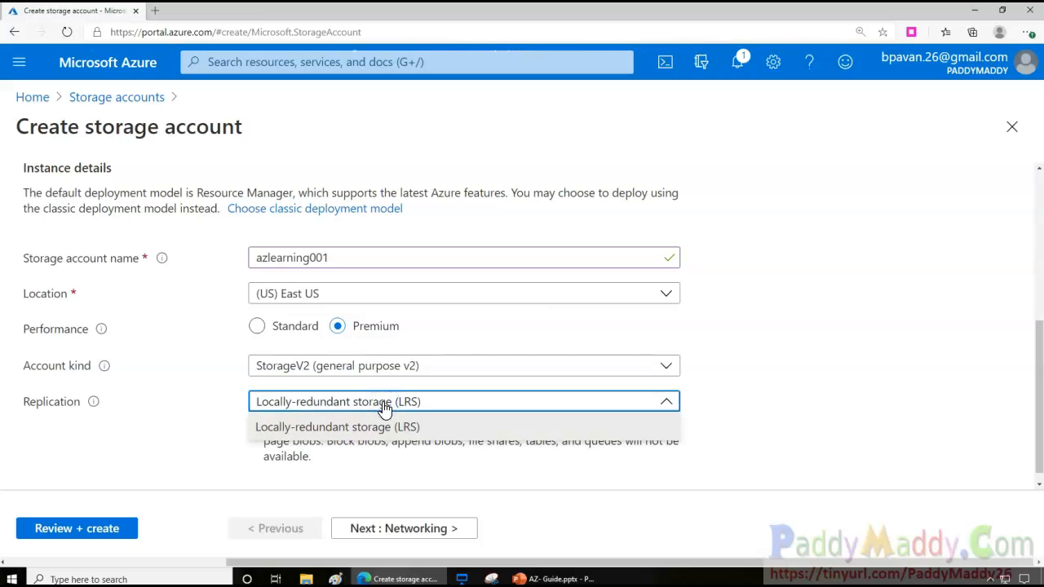
left_click(372, 365)
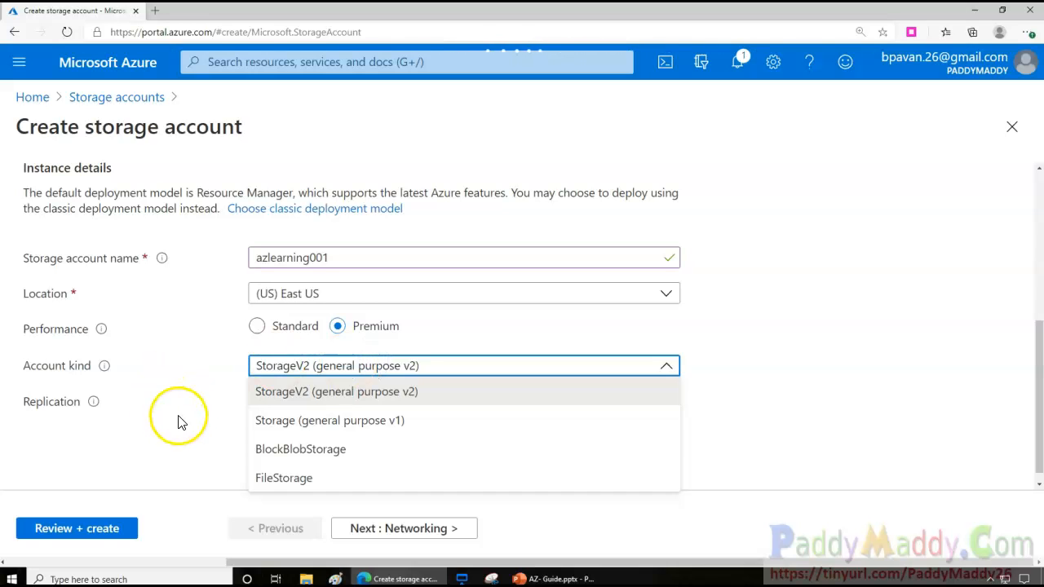
left_click(179, 420)
Compare replication choices under Standard and Premium, ending on Standard with StorageV2 and LRS
left_click(357, 400)
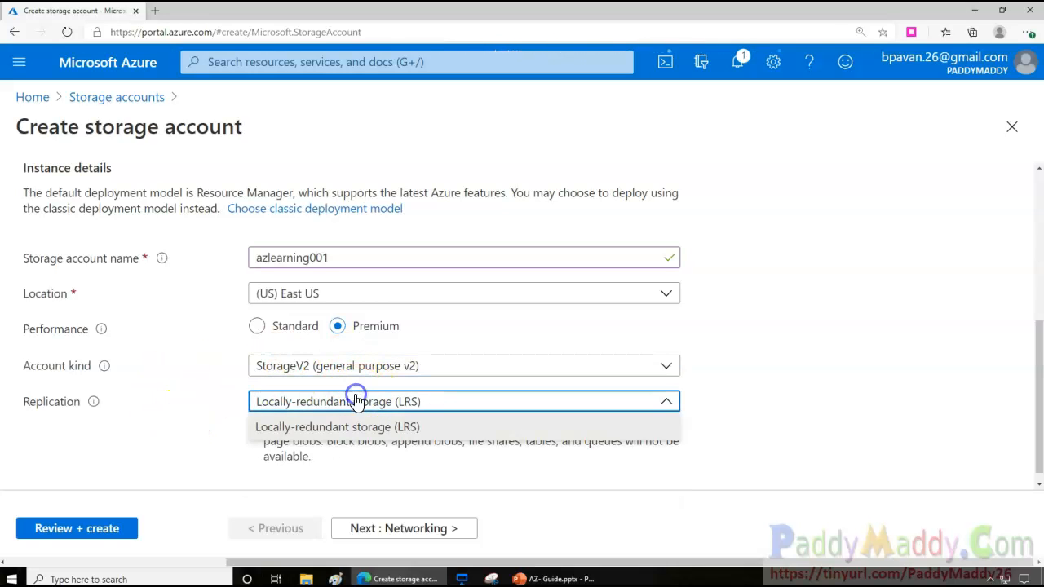
left_click(257, 326)
left_click(374, 367)
left_click(375, 371)
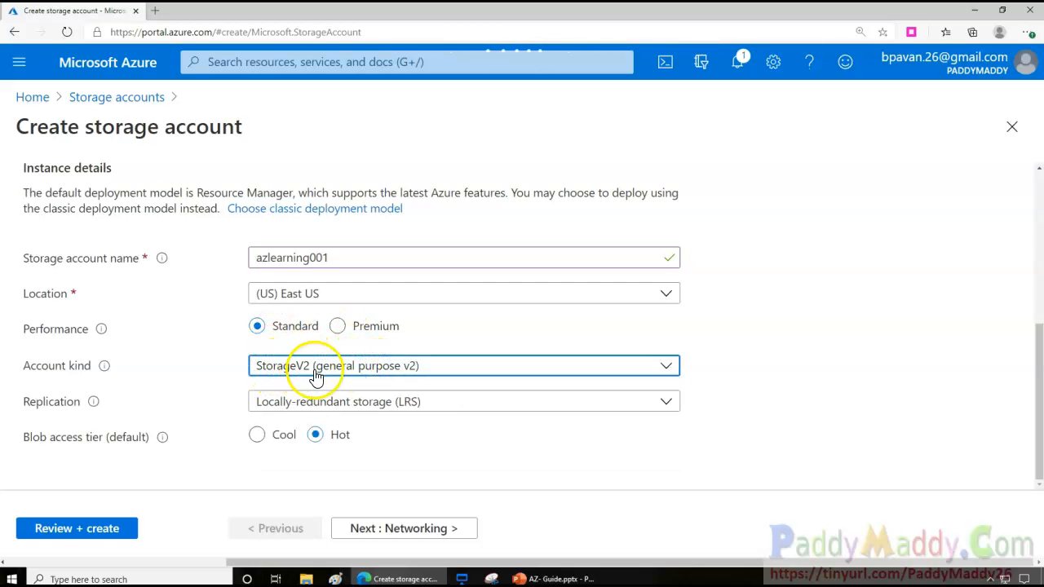
left_click(289, 401)
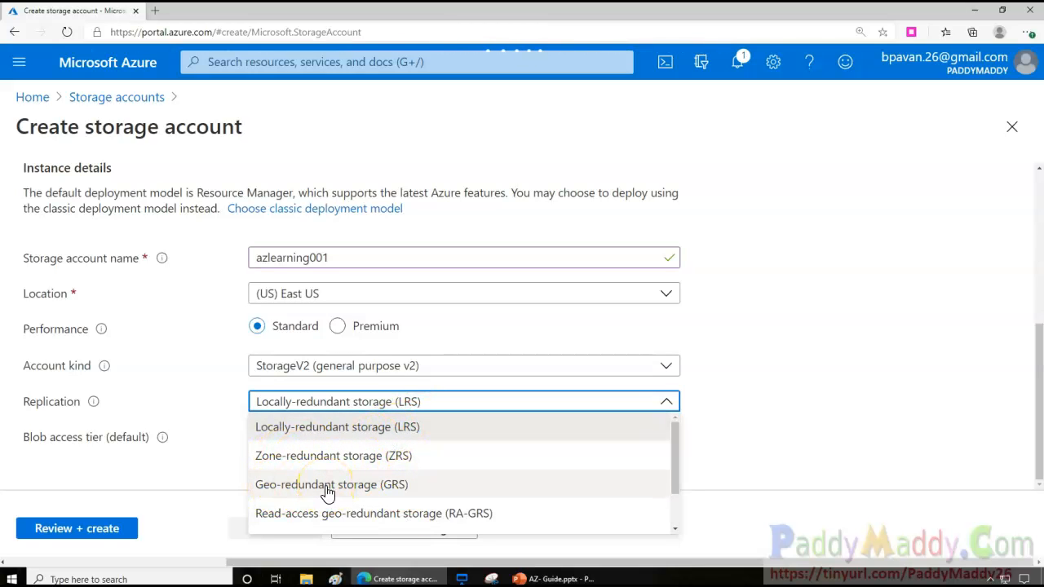
left_click(198, 482)
left_click(338, 327)
left_click(320, 401)
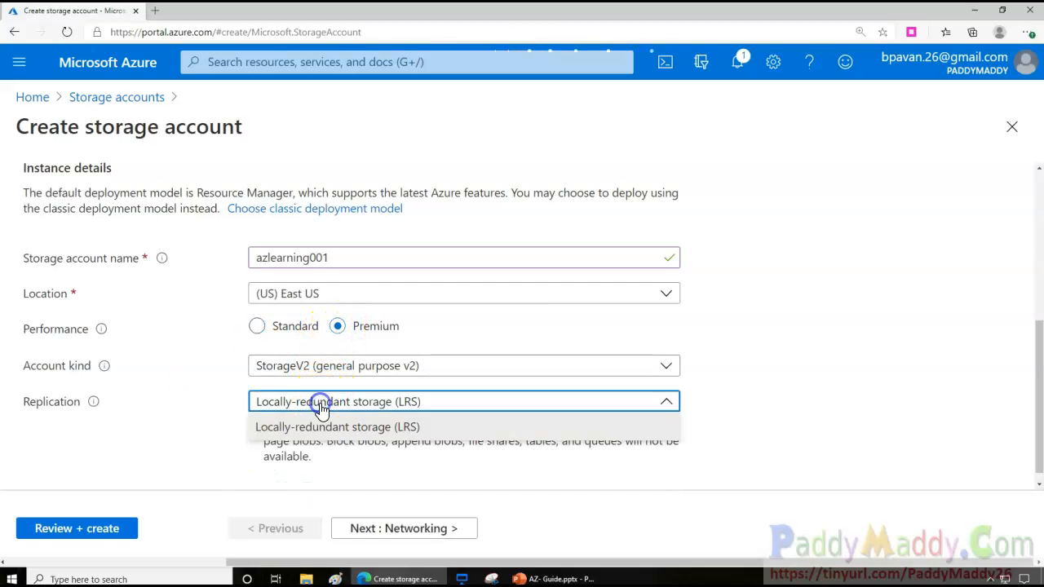
left_click(343, 366)
left_click(282, 329)
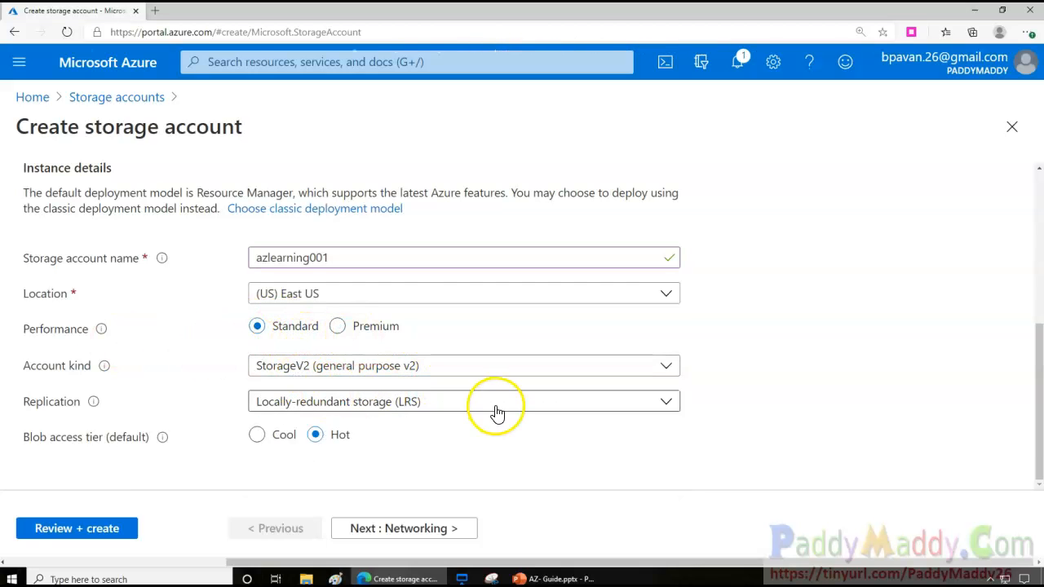
Leave account kind StorageV2, LRS replication and Hot access tier, then proceed to Networking
left_click_drag(25, 441, 68, 441)
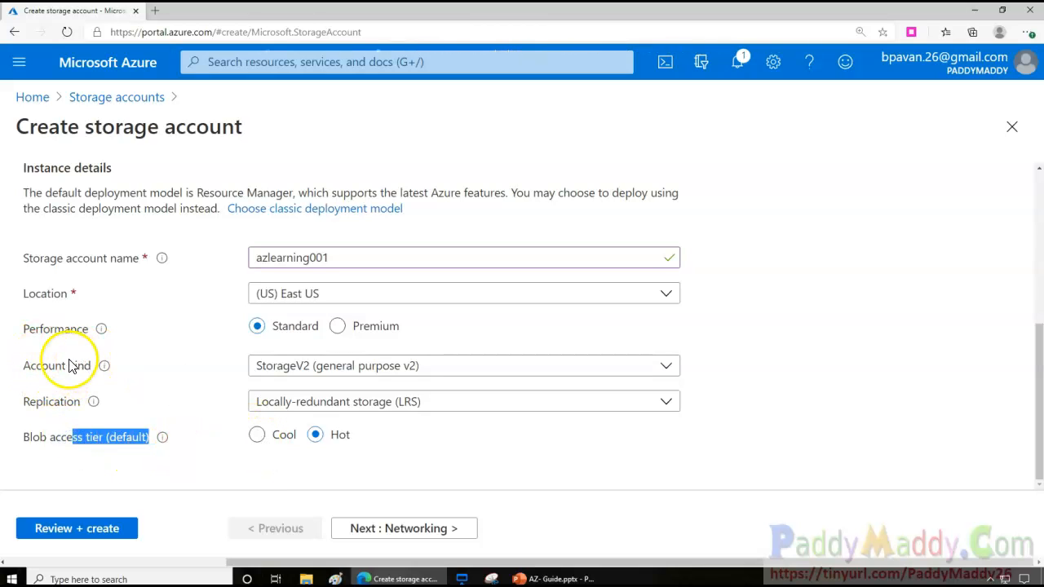
left_click(409, 369)
left_click(409, 369)
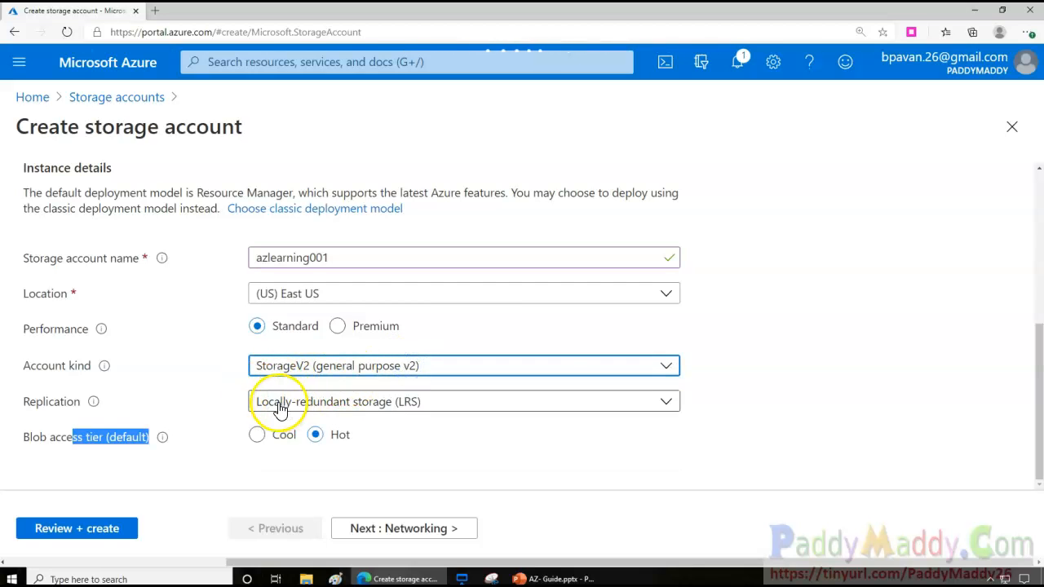
left_click(358, 401)
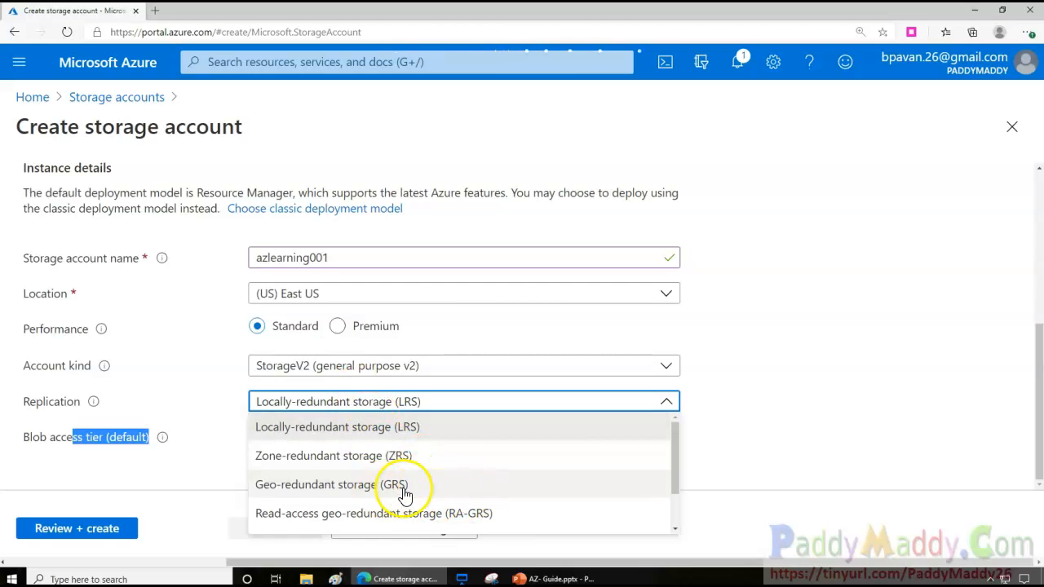
left_click(797, 452)
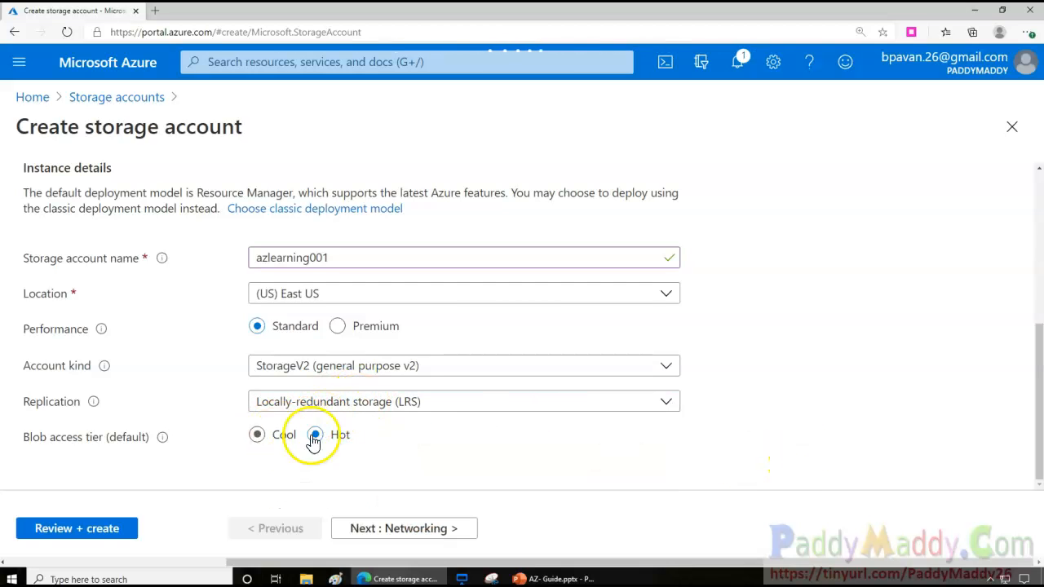
left_click(405, 407)
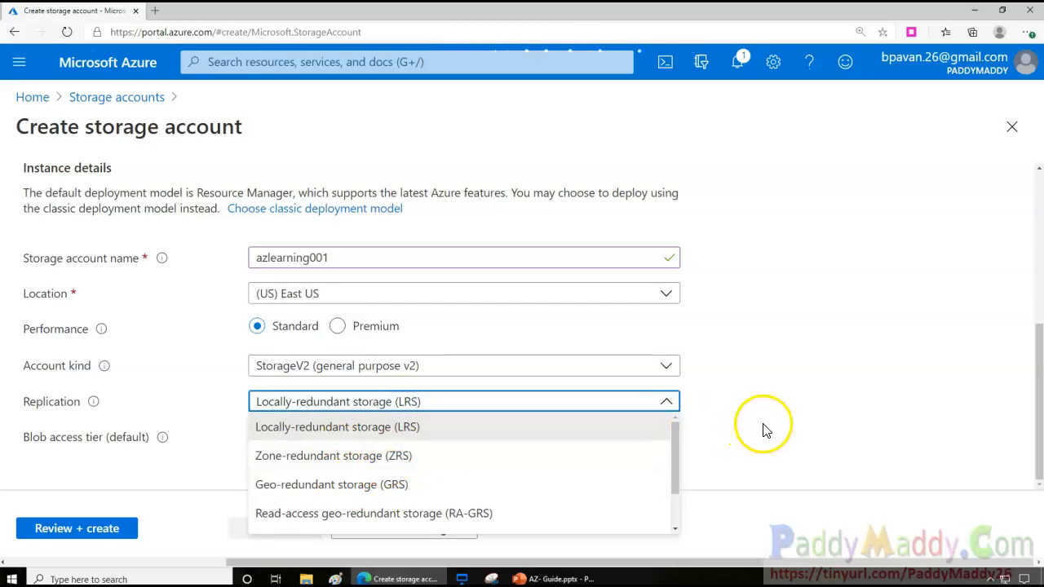
left_click(793, 441)
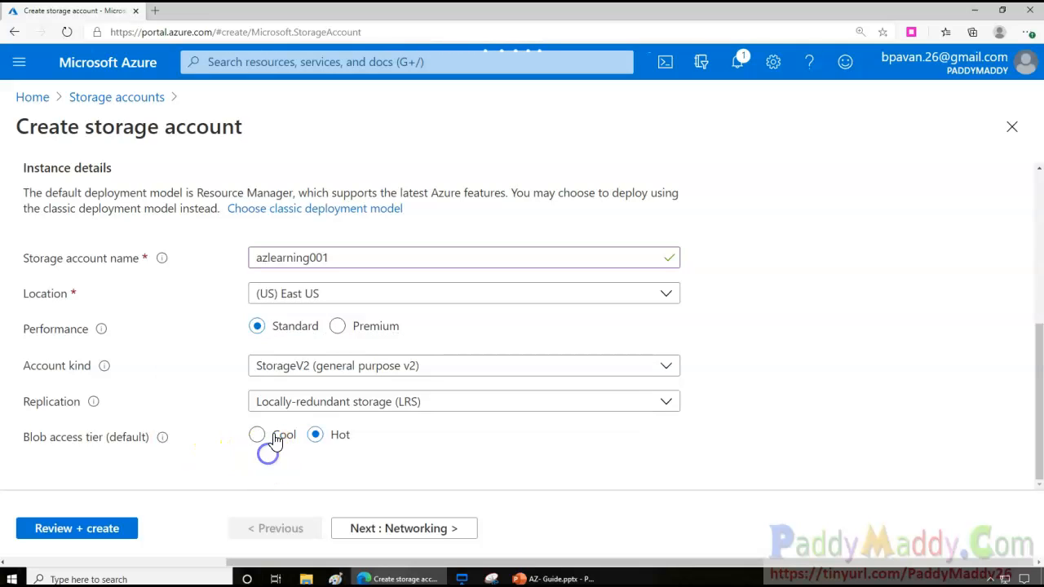
left_click(443, 529)
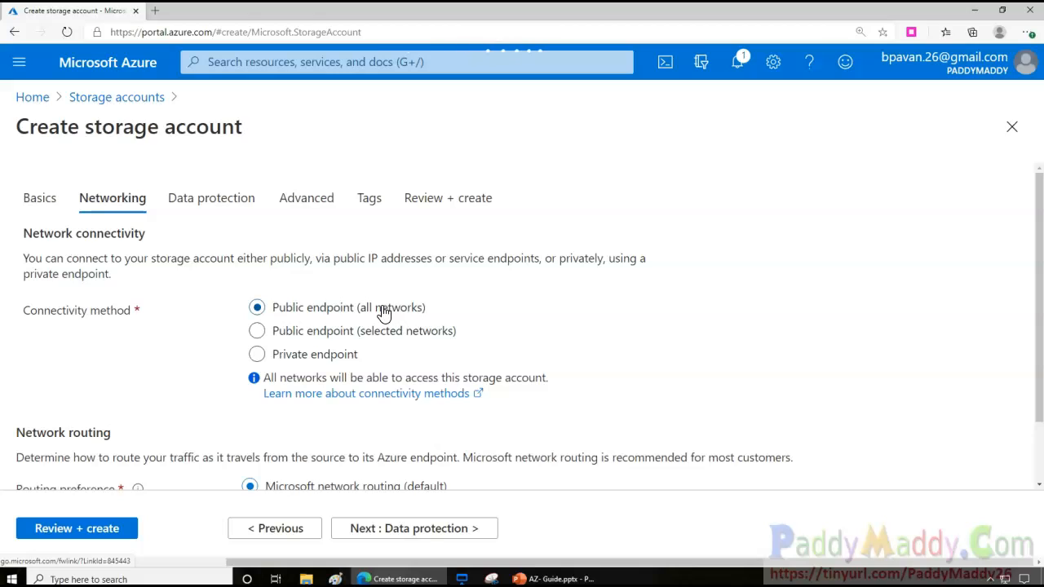
Try the selected-networks and private endpoint connectivity methods
left_click(232, 297)
left_click(166, 290)
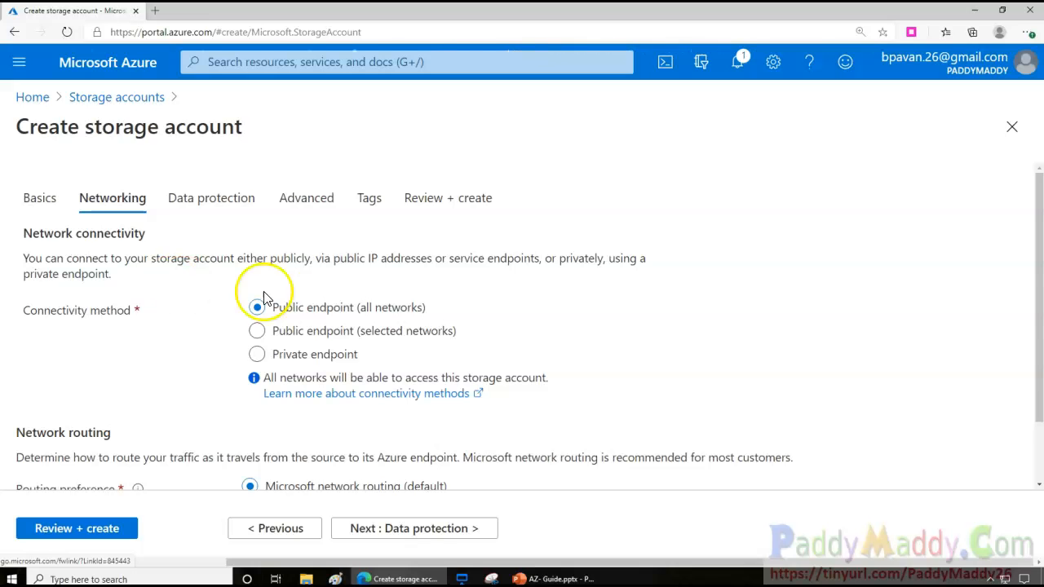
left_click(312, 335)
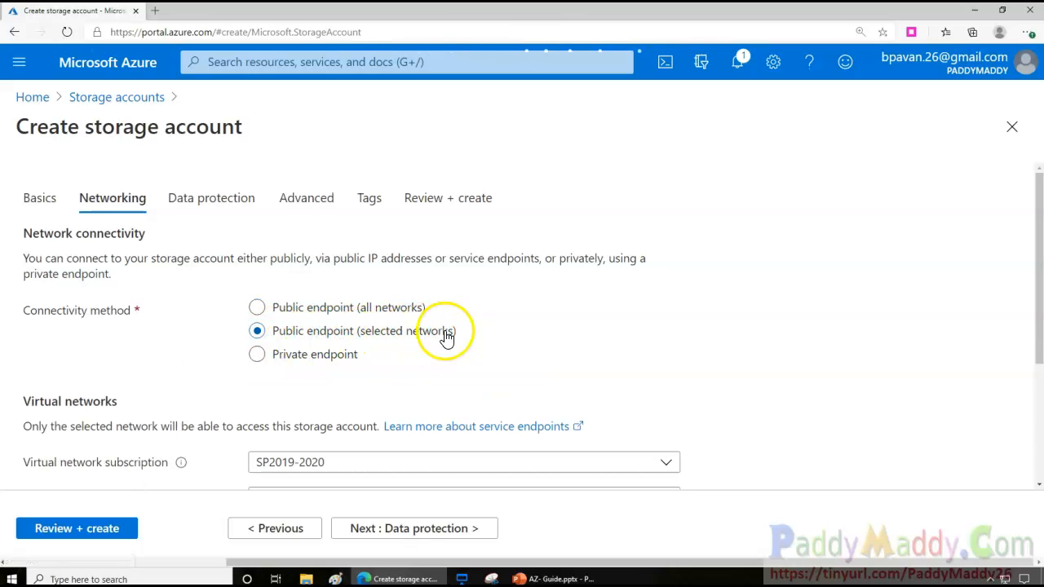
left_click(306, 359)
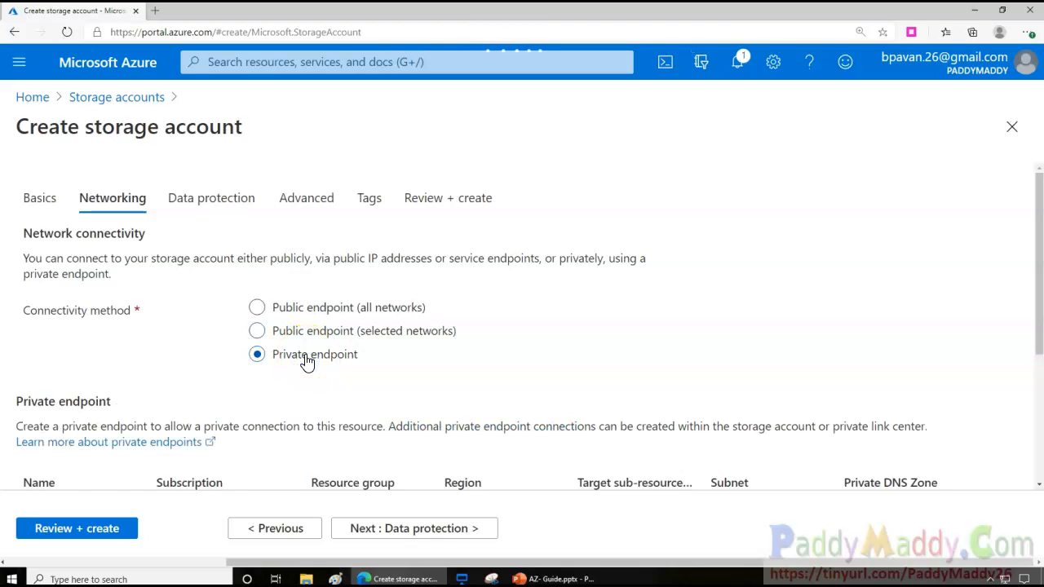
scroll(306, 359, "down", 2)
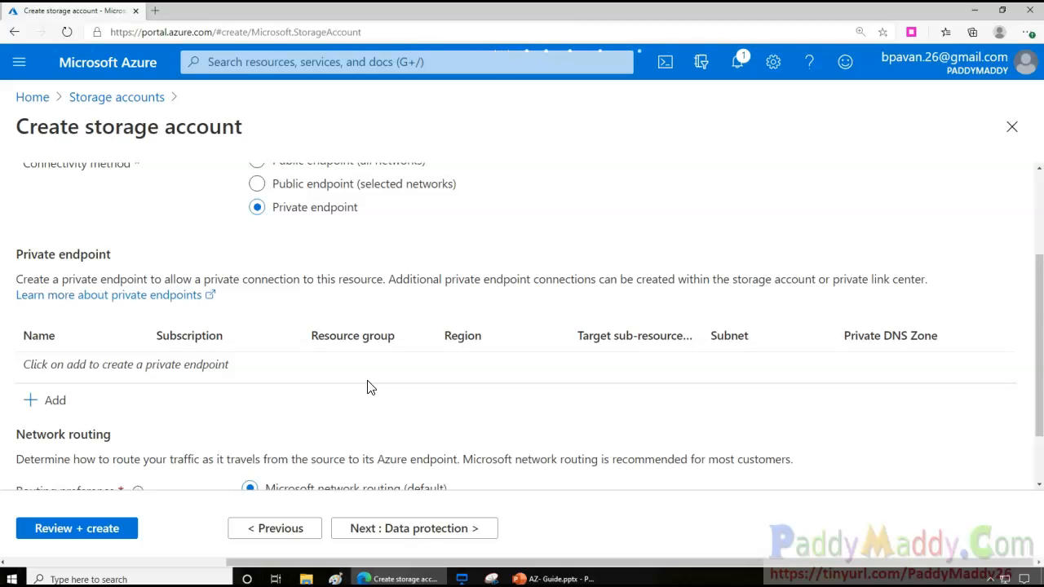
scroll(367, 387, "up", 2)
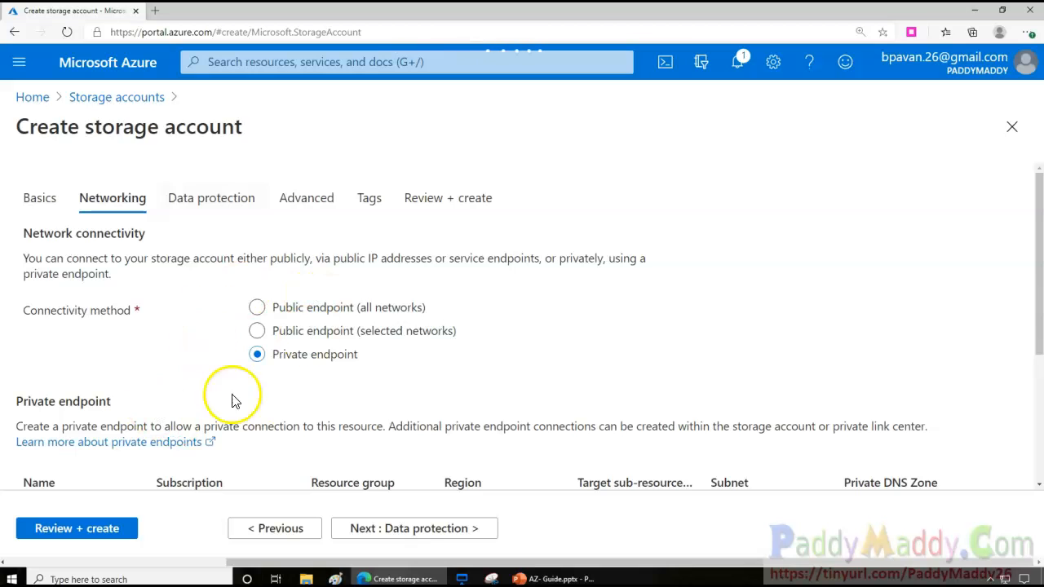
scroll(282, 395, "down", 3)
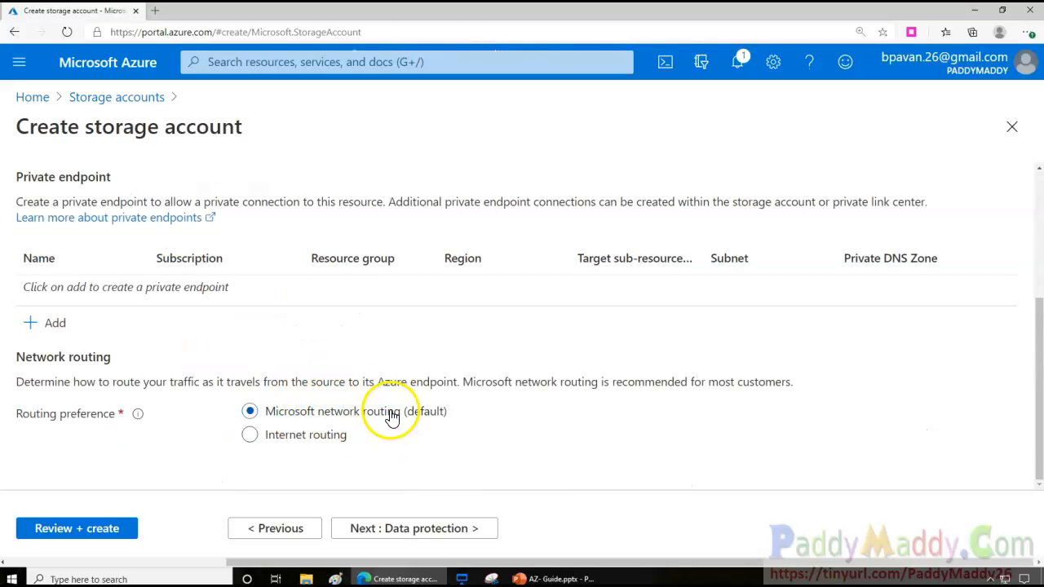
Restore Microsoft network routing and Public endpoint (all networks), then continue to Data protection
left_click(300, 436)
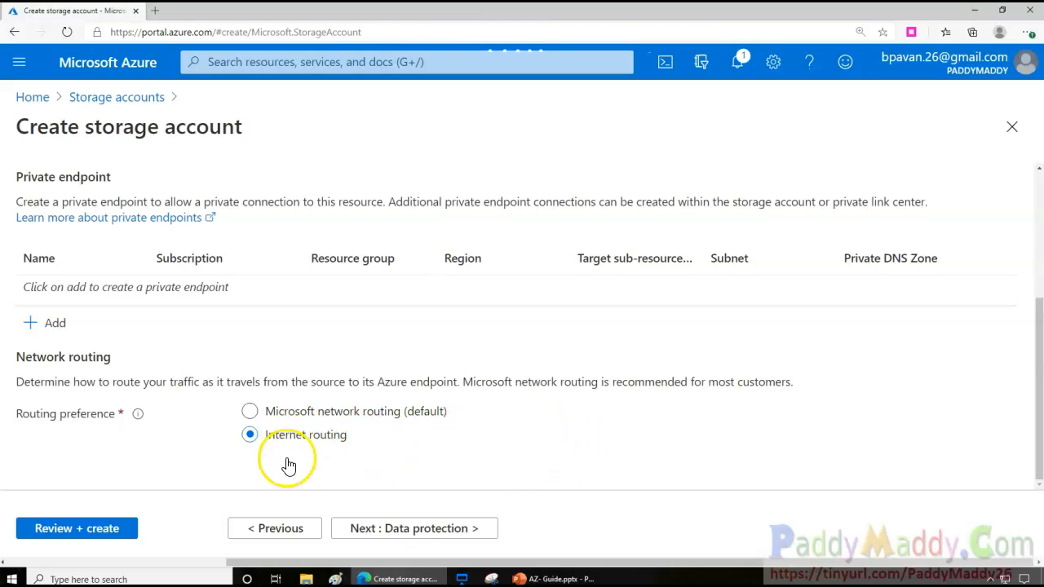
left_click(327, 411)
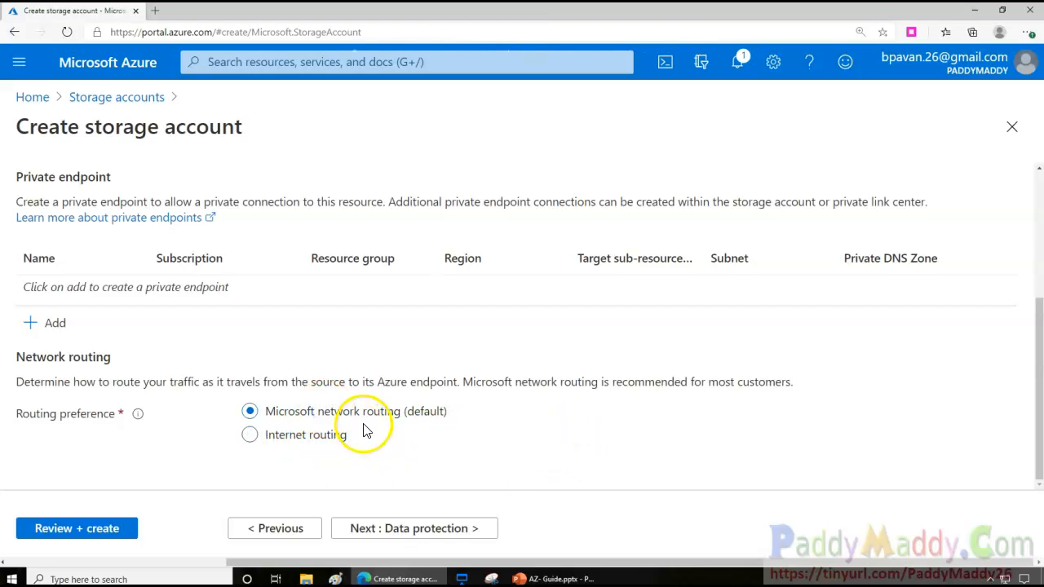
scroll(326, 432, "up", 3)
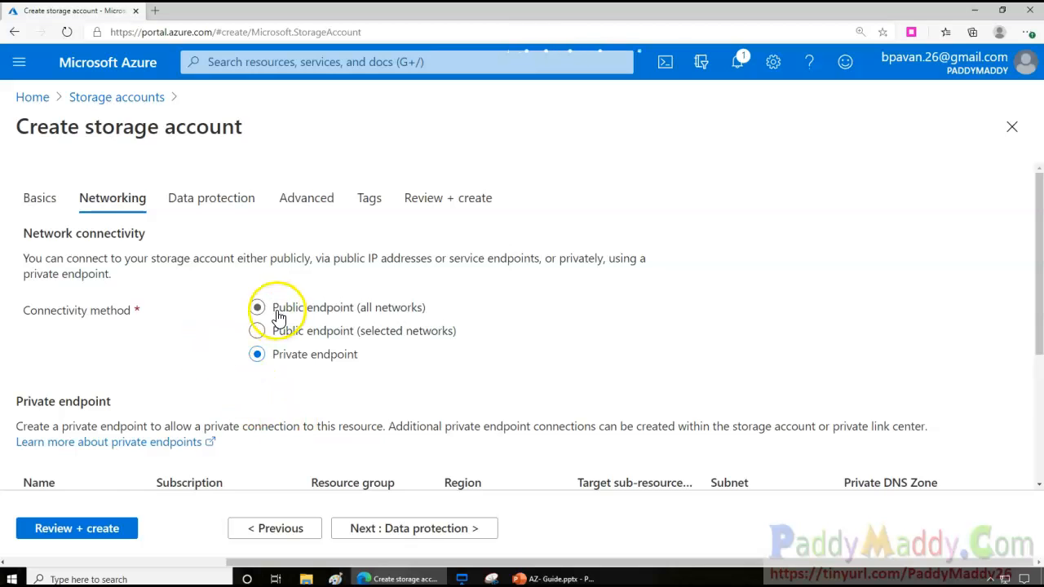
left_click(279, 317)
scroll(354, 361, "down", 1)
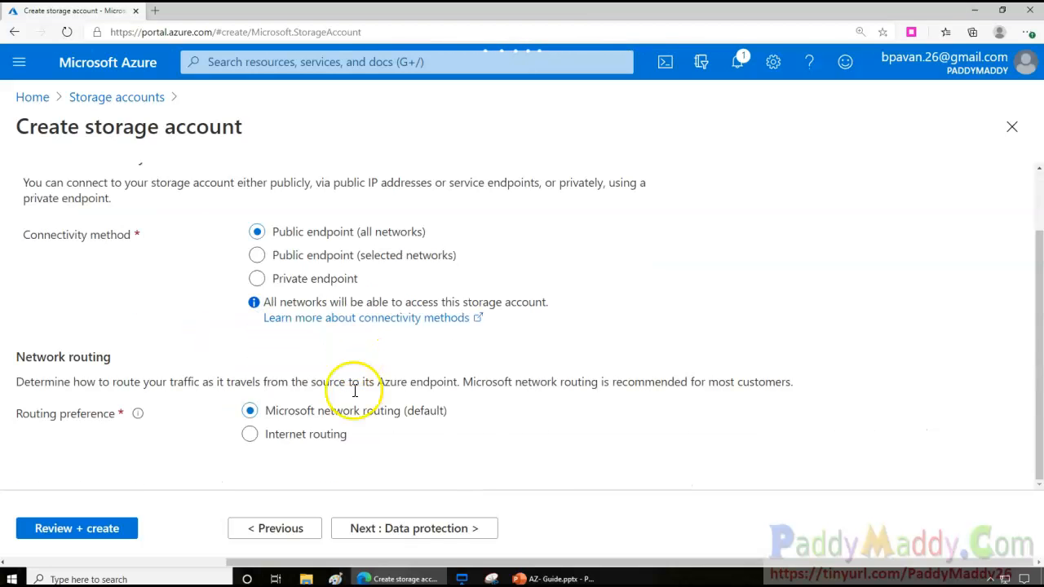
scroll(342, 367, "up", 1)
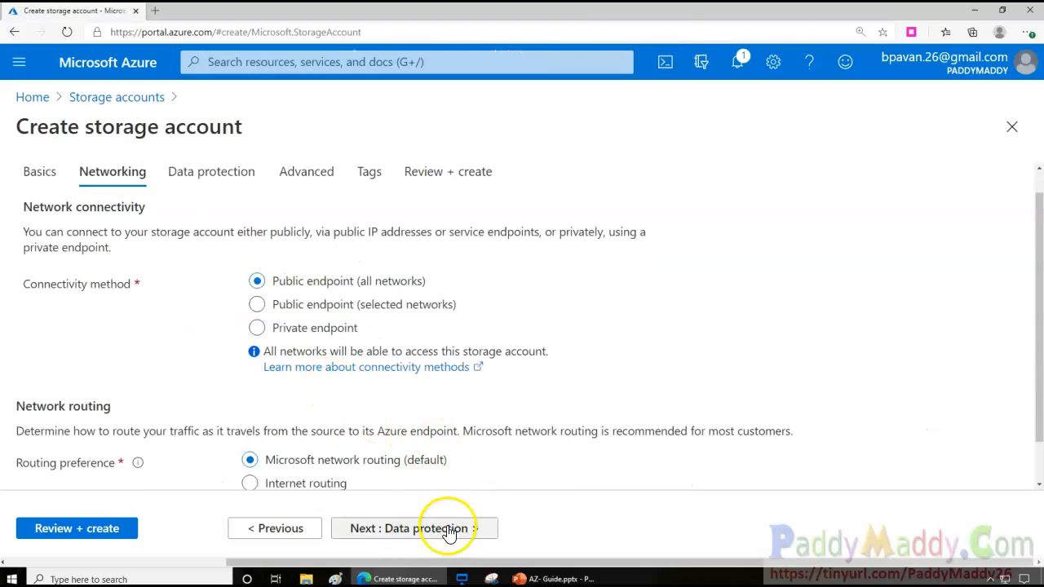
left_click(420, 532)
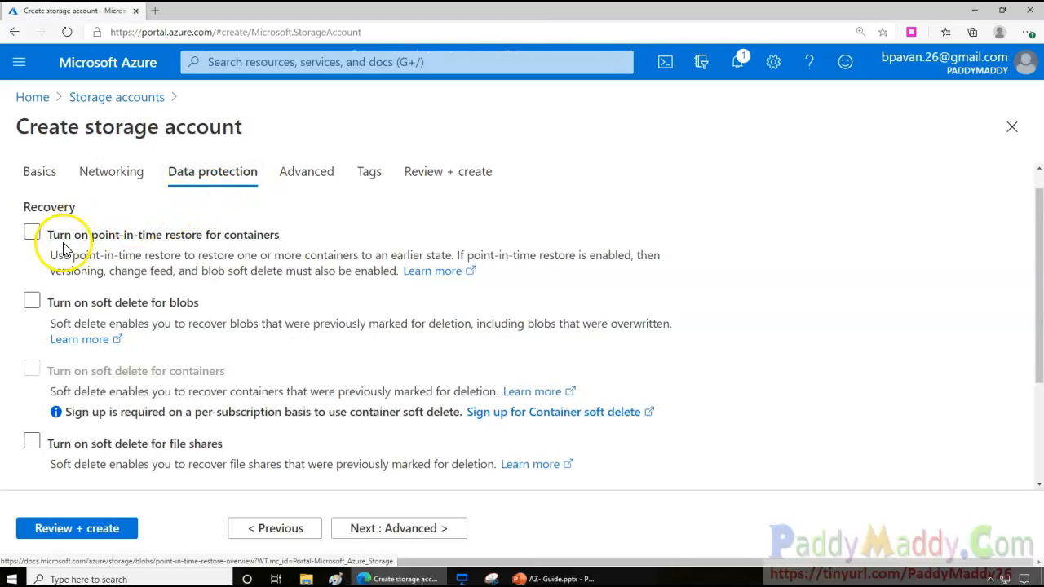
Try blob soft delete (7-day retention) and point-in-time restore, then turn both off
scroll(147, 363, "down", 3)
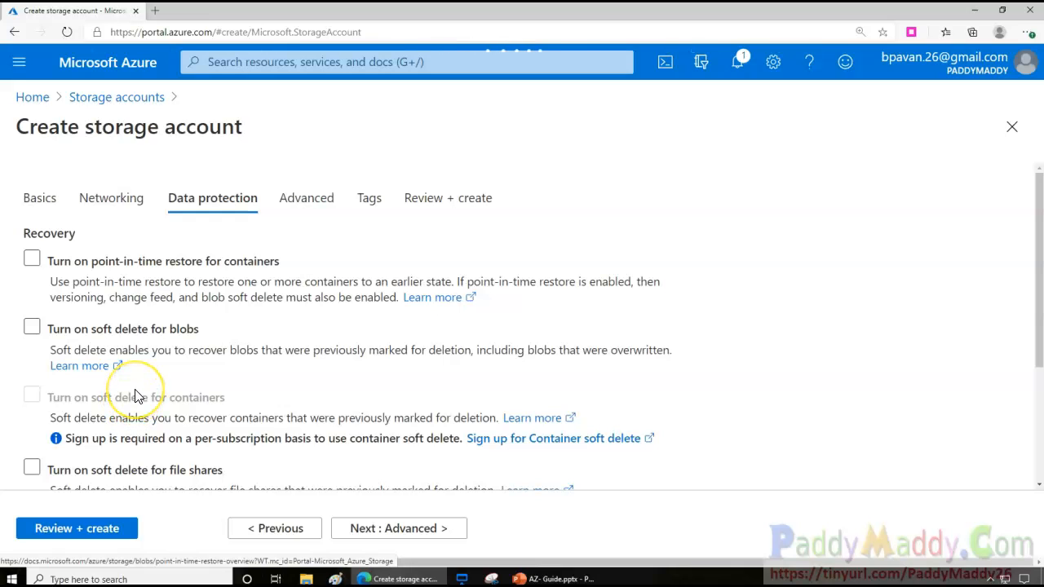
left_click(32, 327)
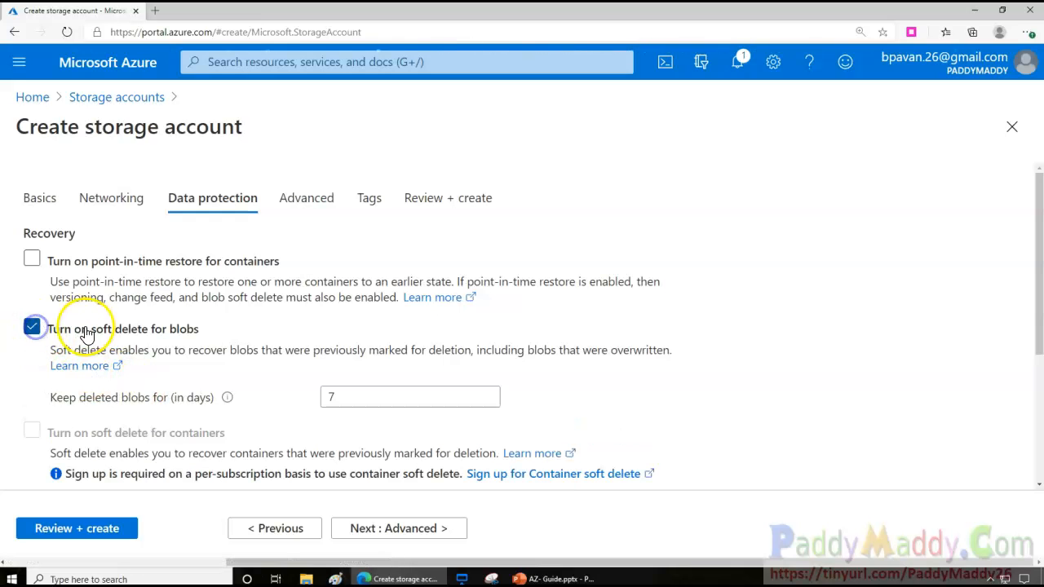
left_click_drag(414, 400, 322, 387)
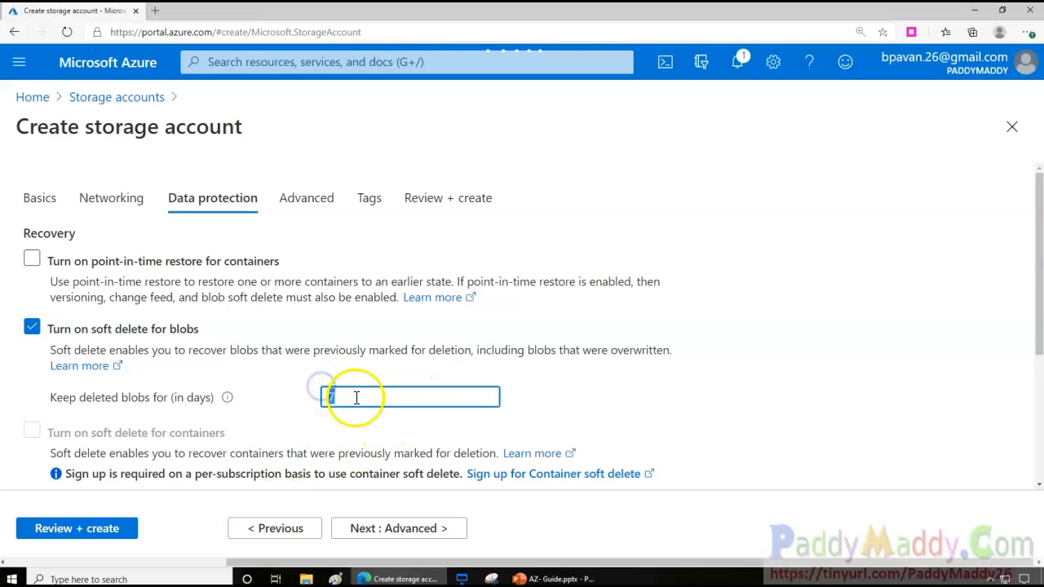
left_click(32, 327)
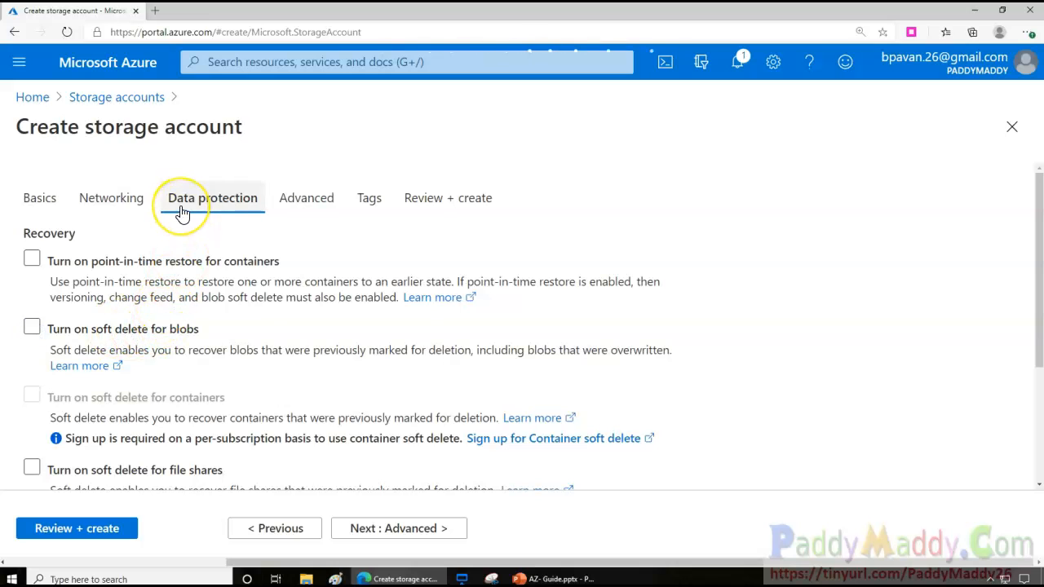
left_click(69, 262)
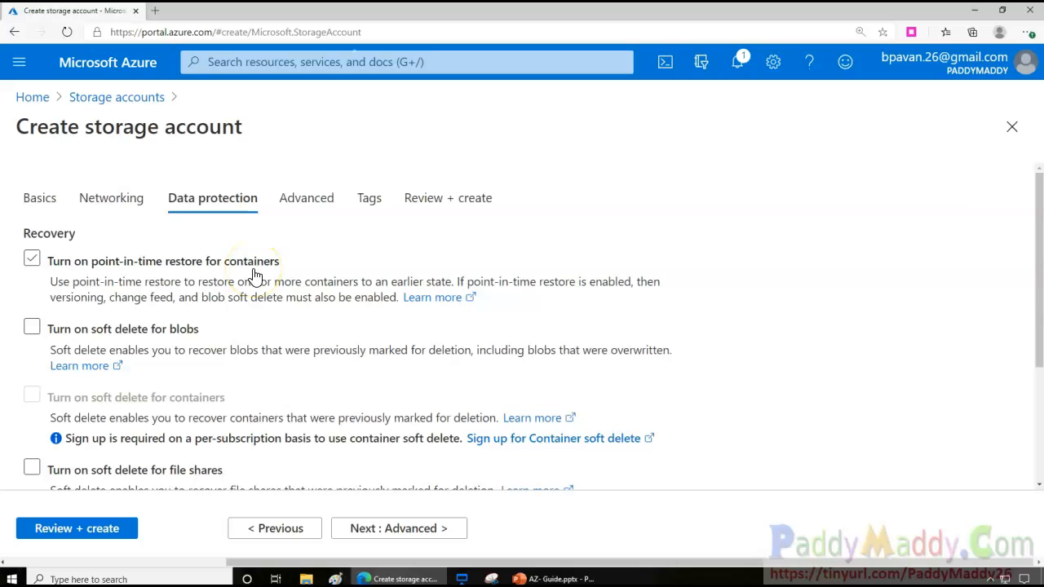
left_click(38, 260)
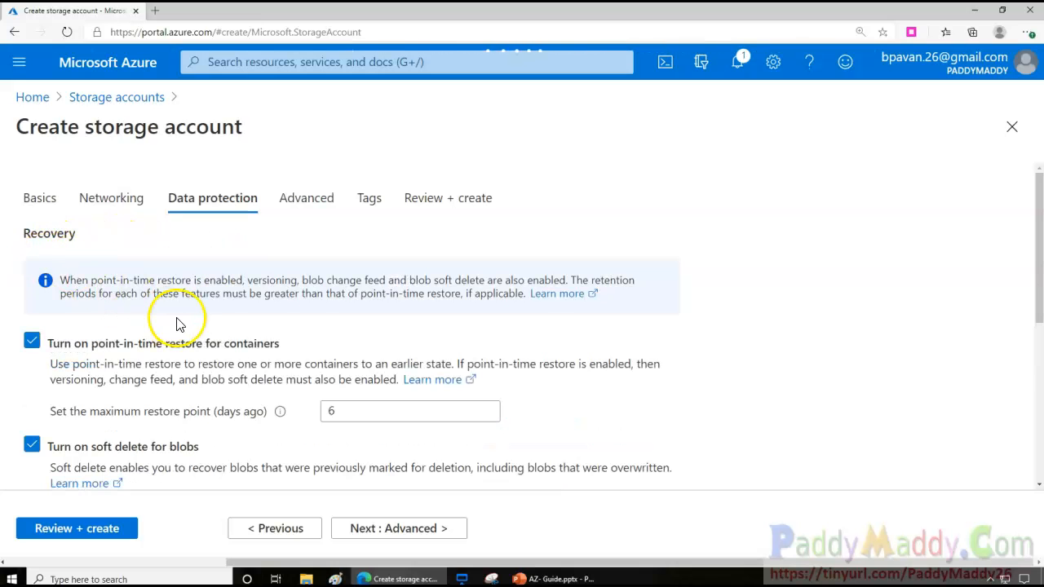
left_click(32, 342)
left_click(31, 410)
Turn on file share soft delete and blob change feed, keeping versioning, then continue to Advanced
scroll(232, 405, "down", 2)
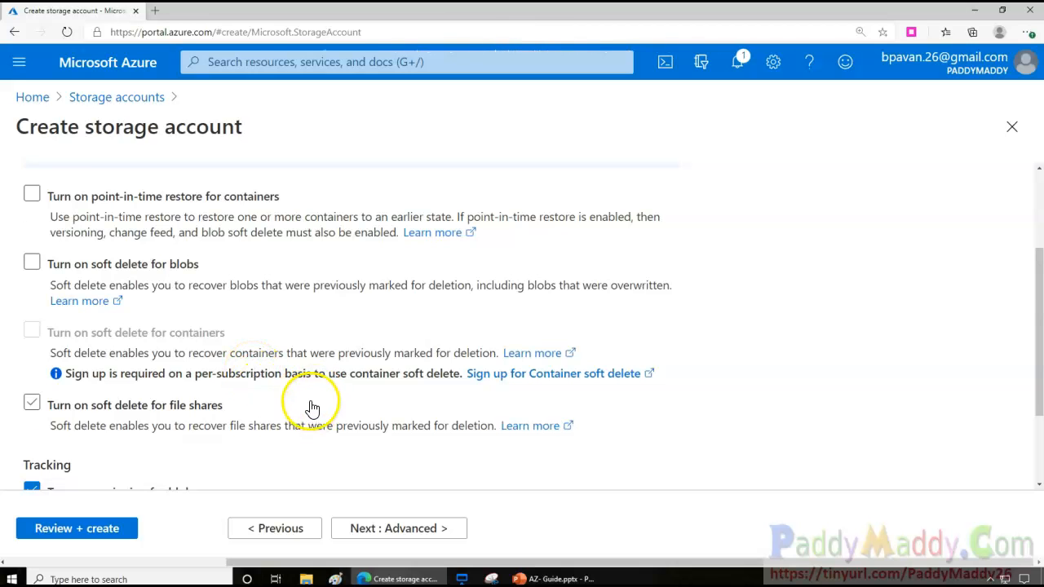
scroll(310, 408, "down", 1)
left_click(32, 306)
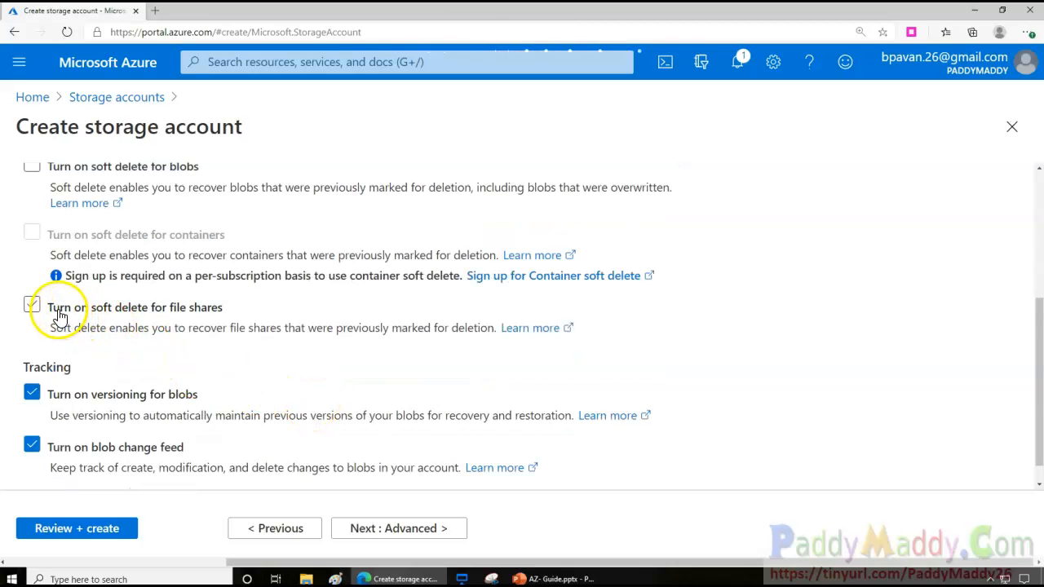
left_click_drag(164, 328, 341, 323)
scroll(344, 322, "down", 1)
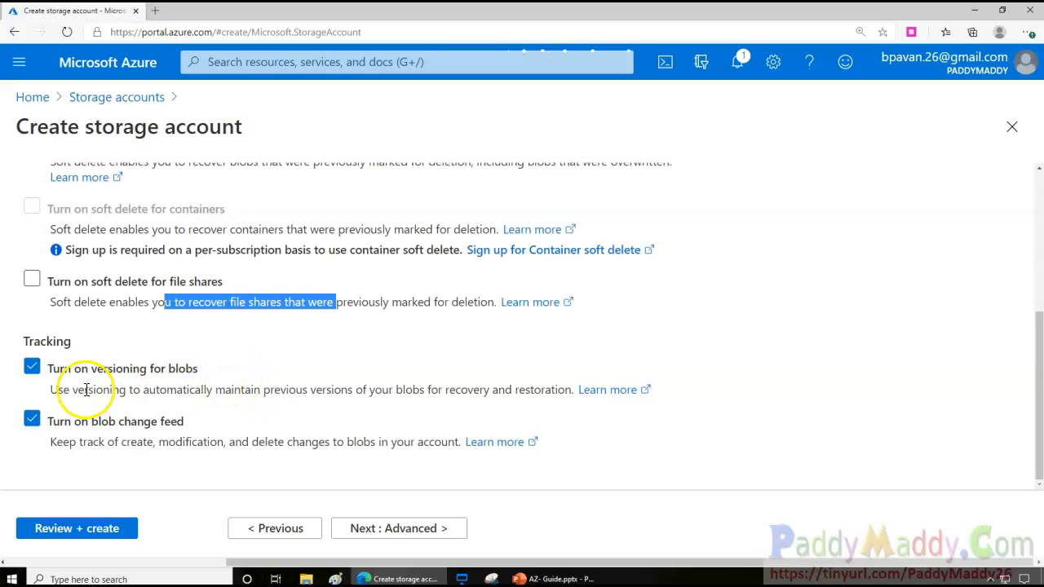
left_click_drag(96, 389, 286, 383)
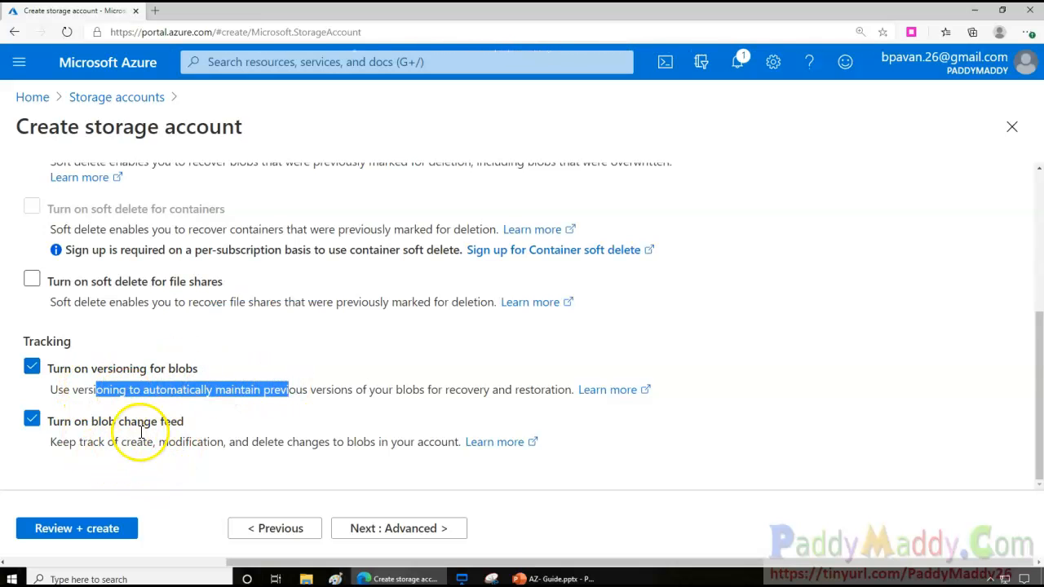
left_click_drag(124, 422, 268, 415)
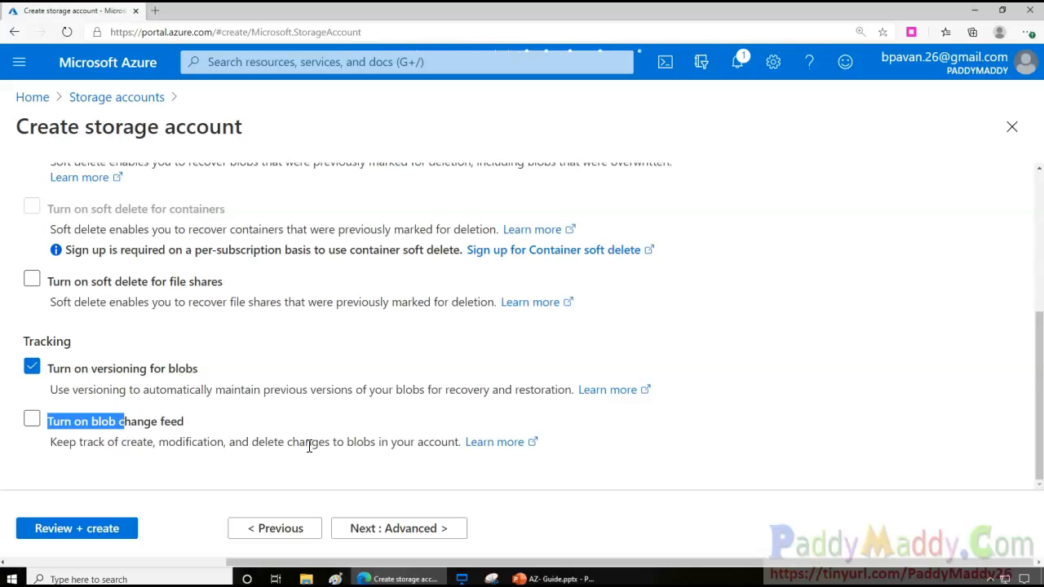
left_click(32, 419)
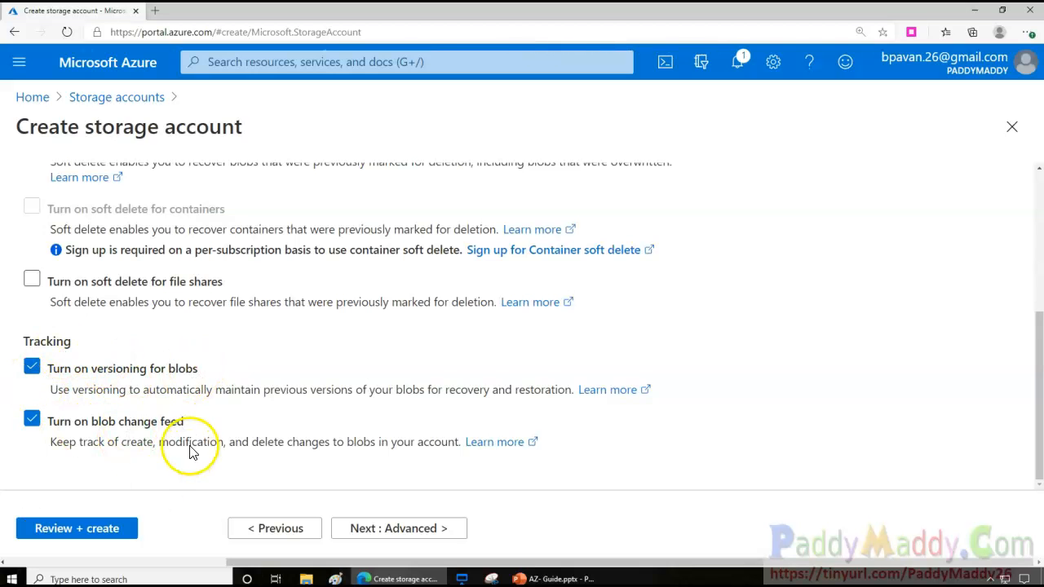
scroll(371, 443, "up", 4)
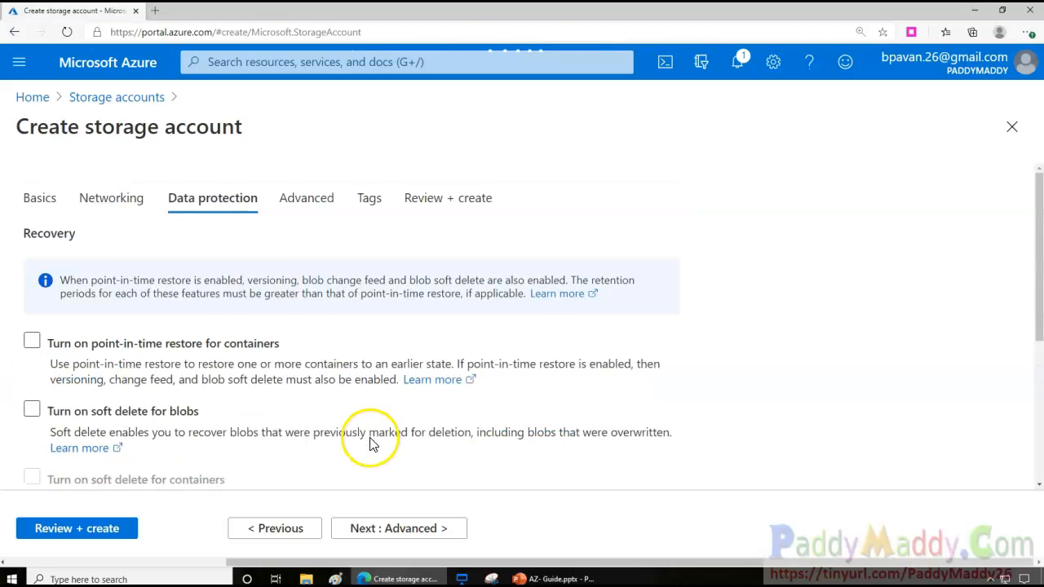
left_click(425, 530)
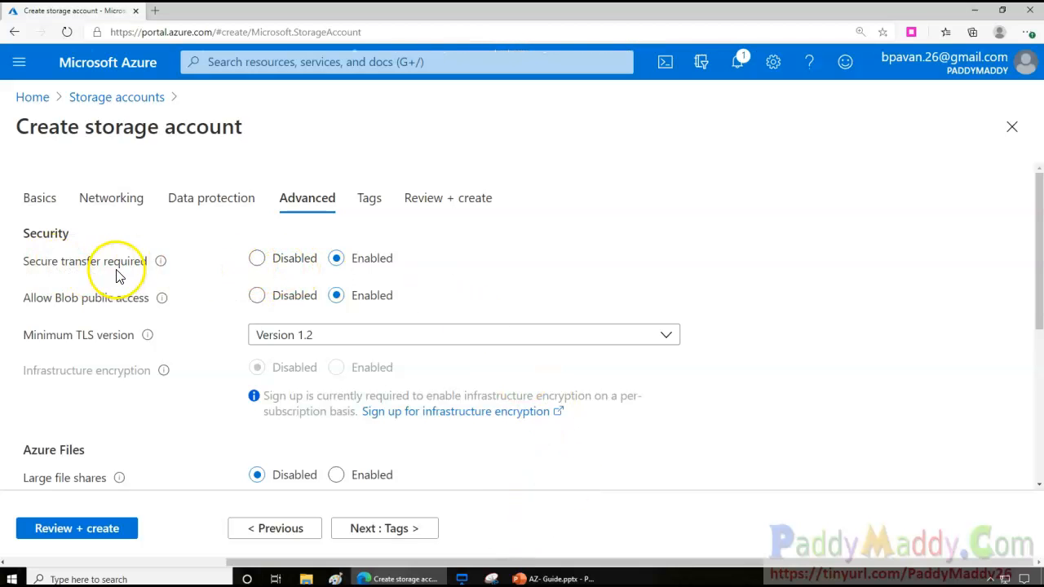
Toggle Allow Blob public access off and back on, leaving it enabled
mouse_move(161, 265)
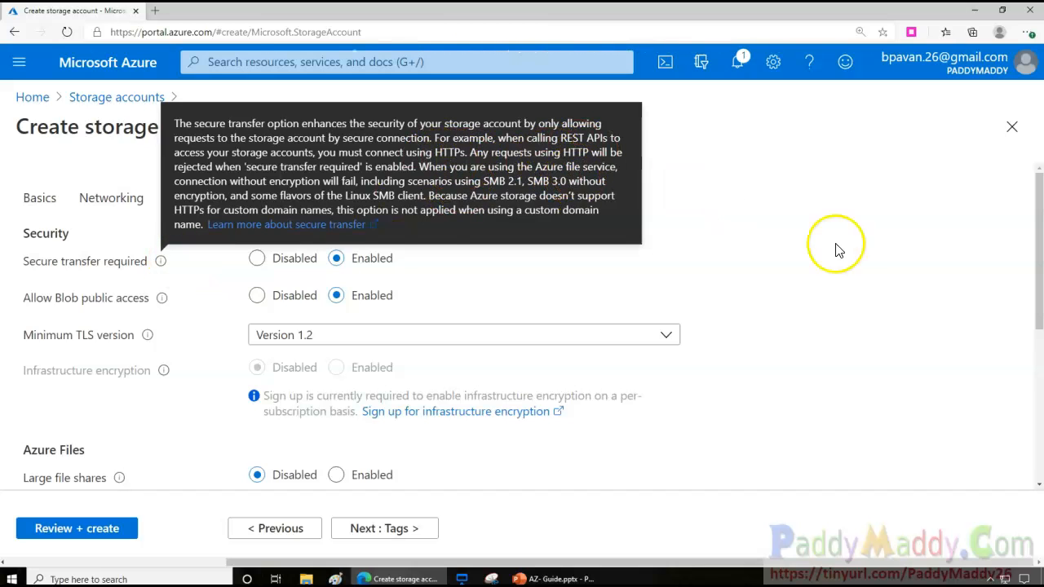
left_click_drag(19, 300, 163, 299)
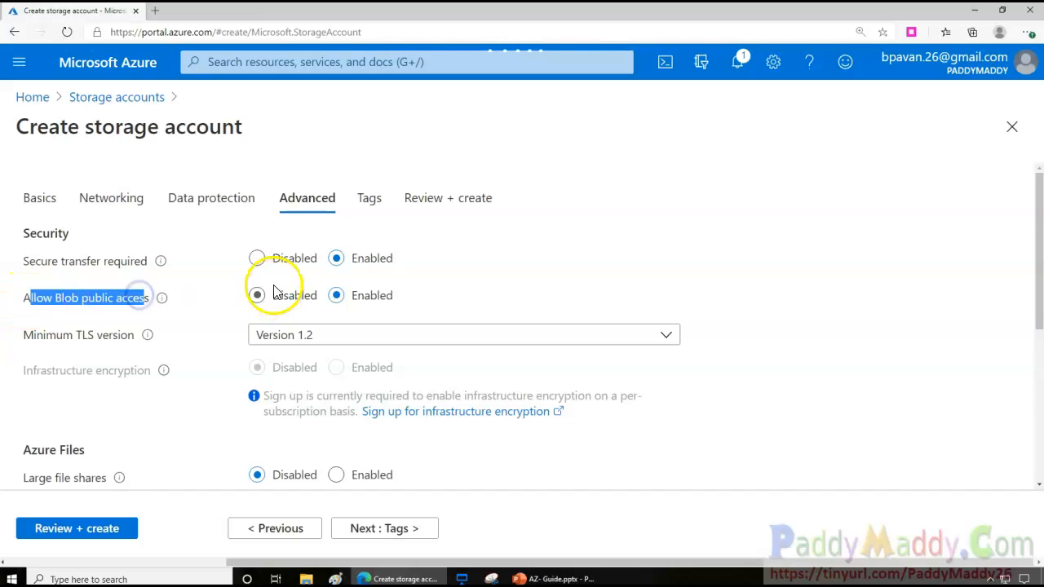
left_click(371, 300)
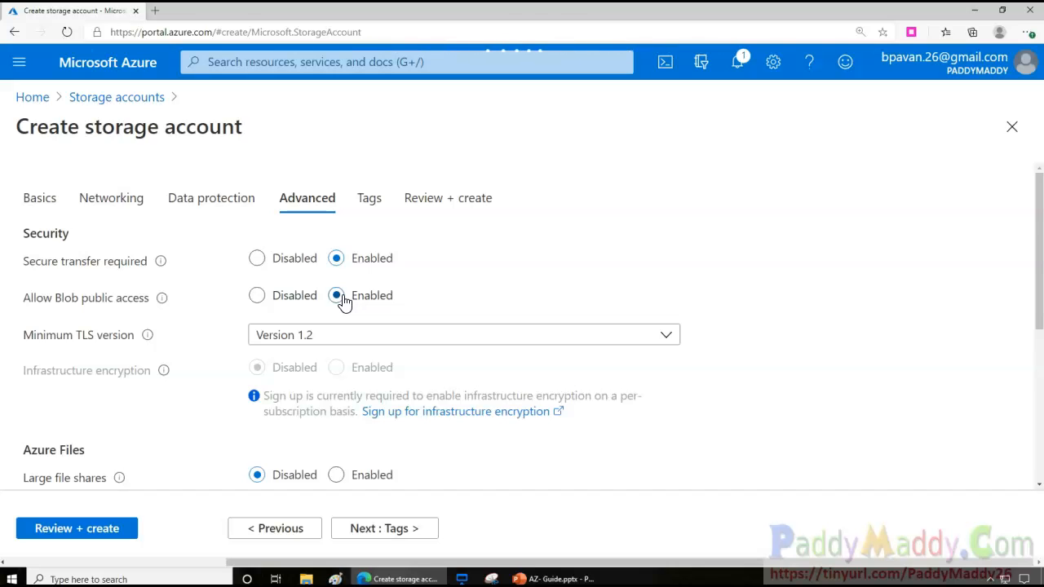
left_click(257, 297)
left_click(374, 300)
Keep minimum TLS Version 1.2 and large file shares disabled, then go to Tags
scroll(203, 310, "down", 1)
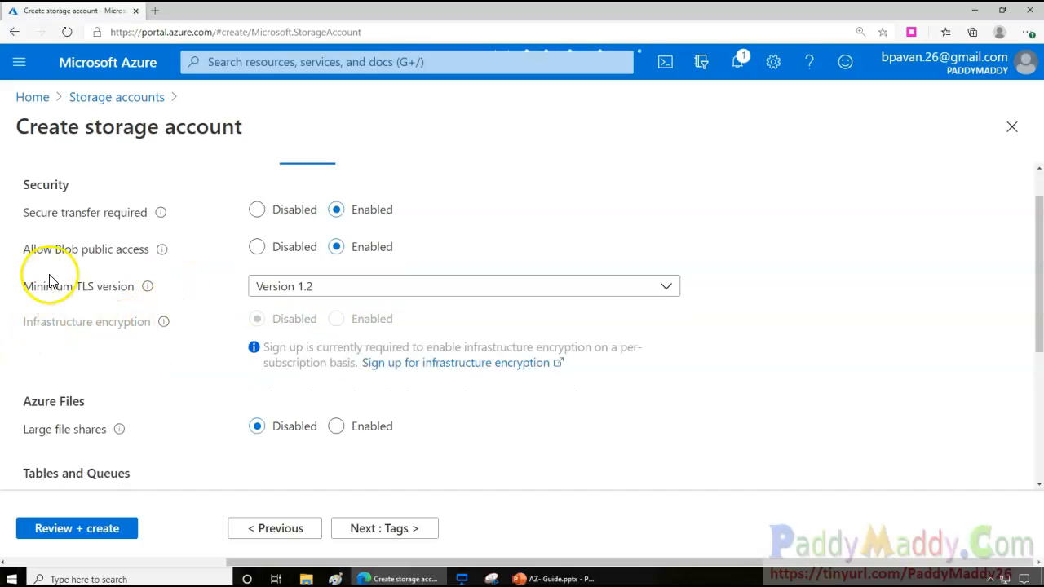
left_click(359, 289)
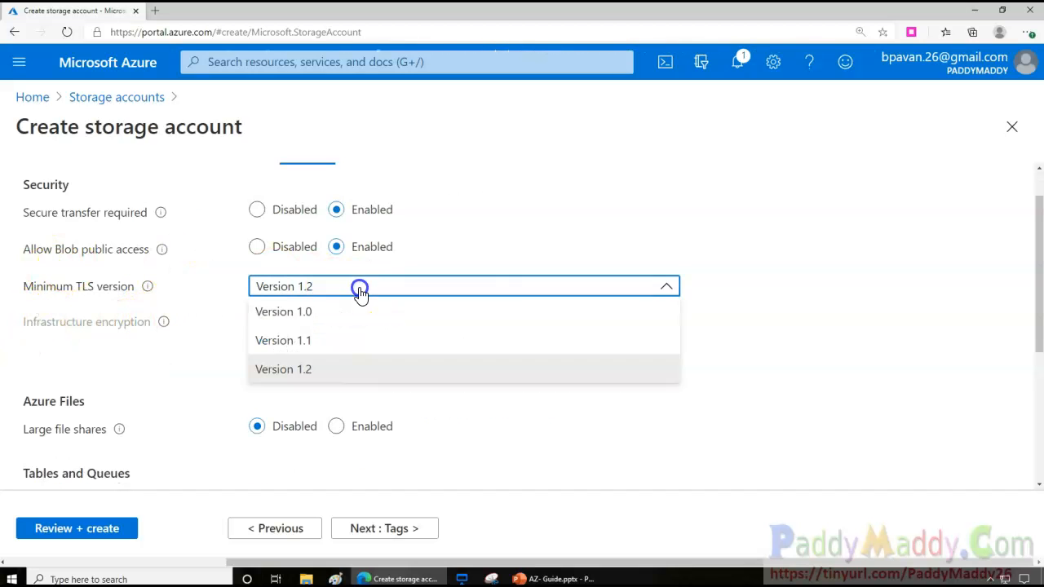
left_click(820, 347)
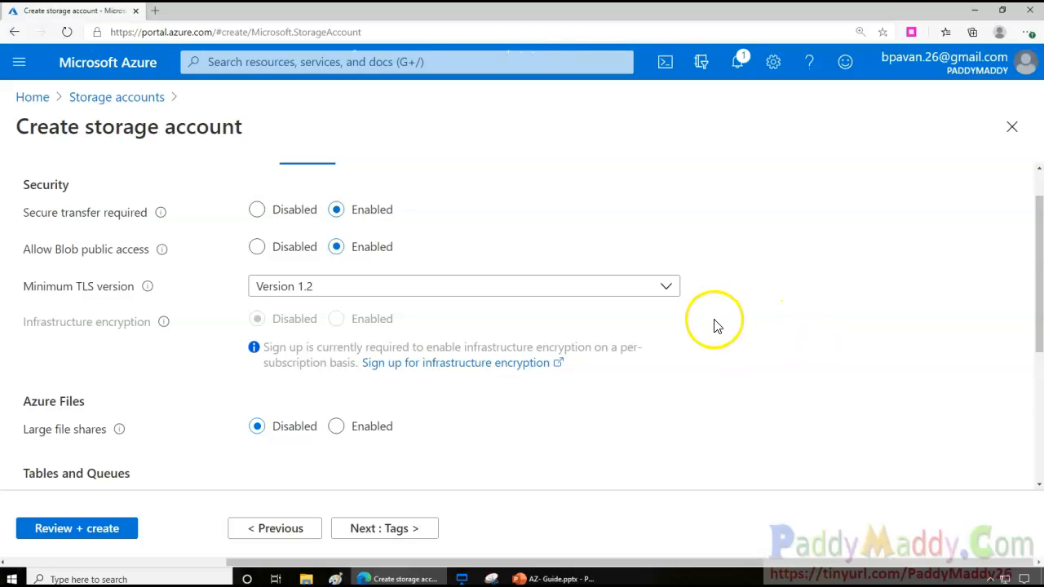
scroll(767, 361, "down", 2)
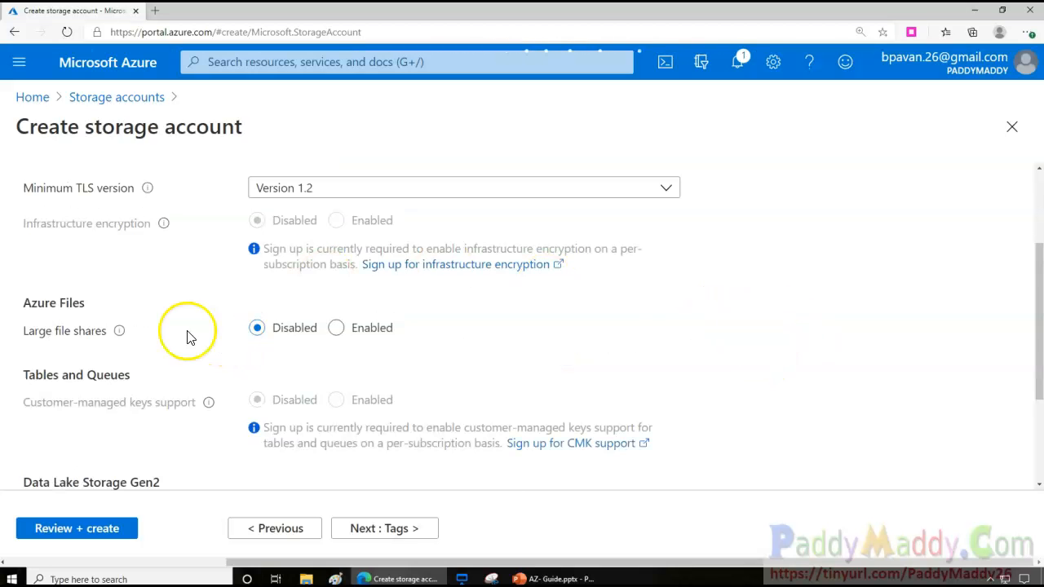
left_click(339, 330)
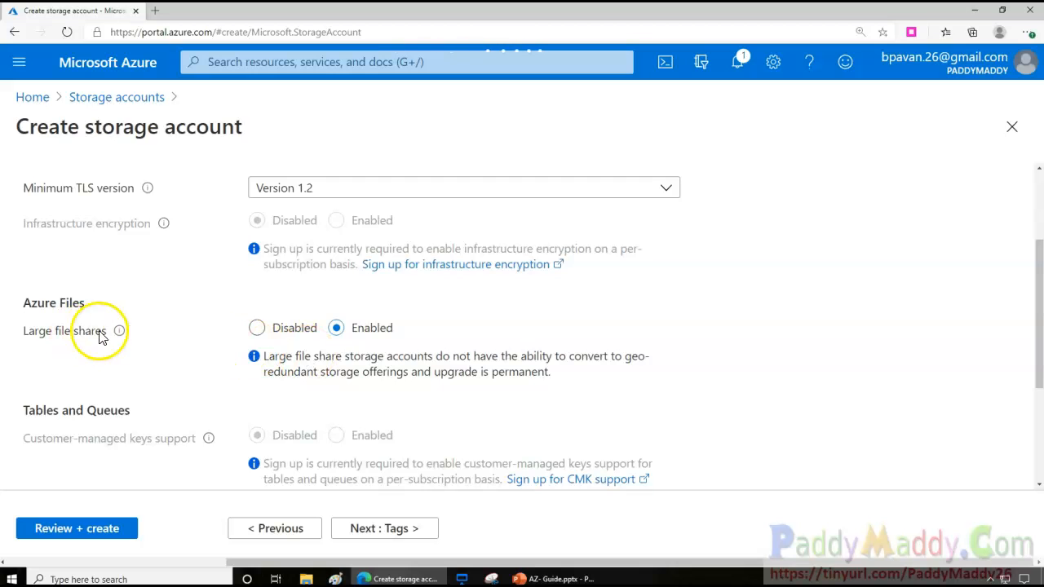
left_click(298, 329)
scroll(298, 334, "down", 2)
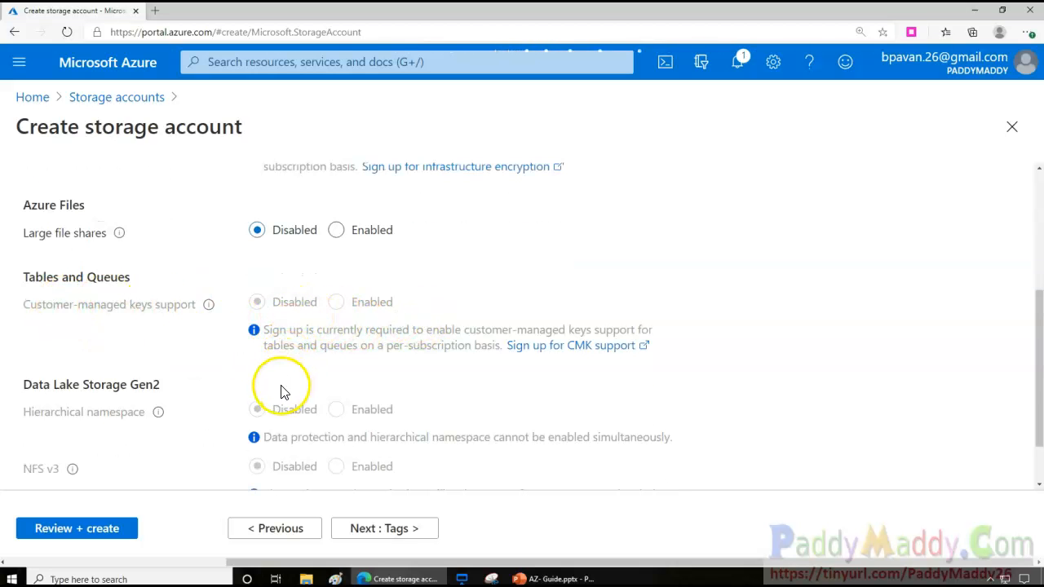
scroll(290, 329, "down", 1)
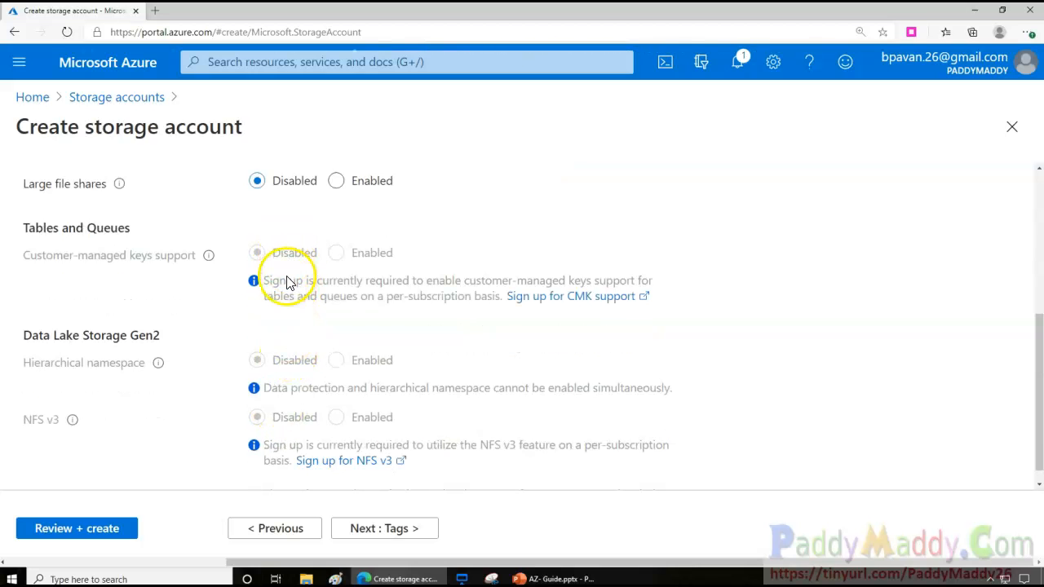
scroll(319, 431, "down", 1)
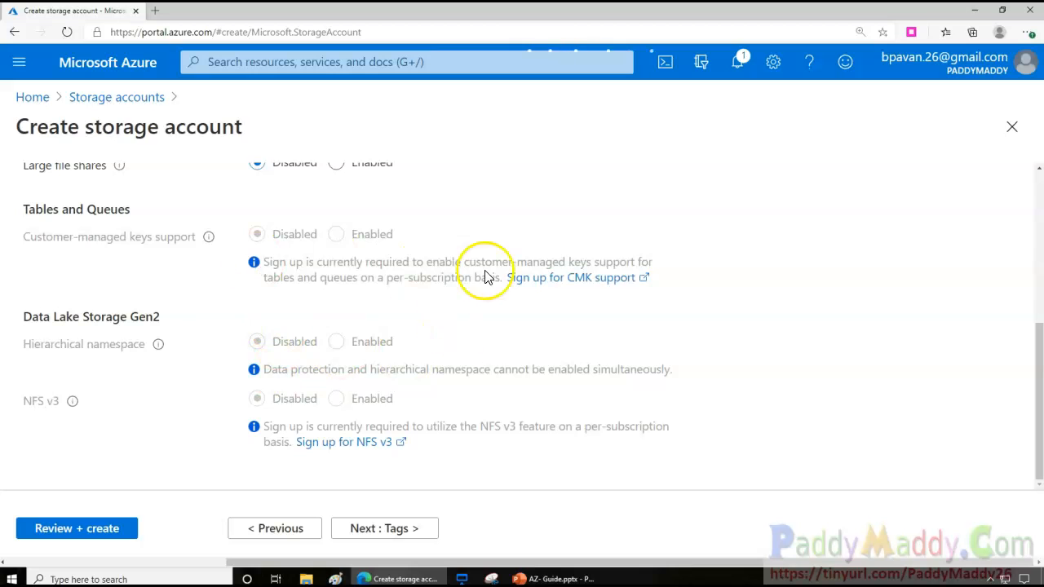
scroll(474, 420, "up", 4)
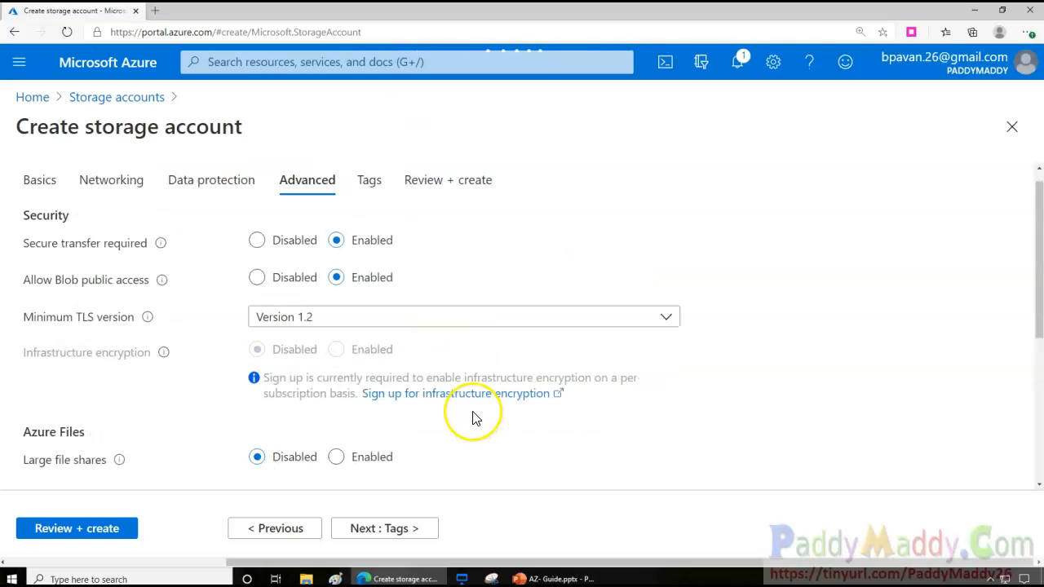
scroll(475, 418, "up", 1)
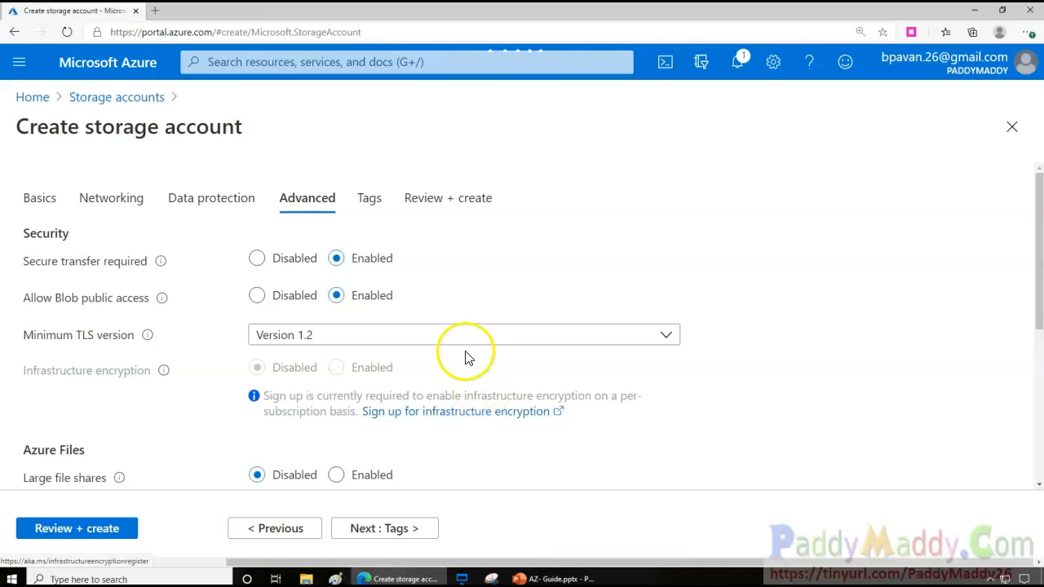
left_click(369, 201)
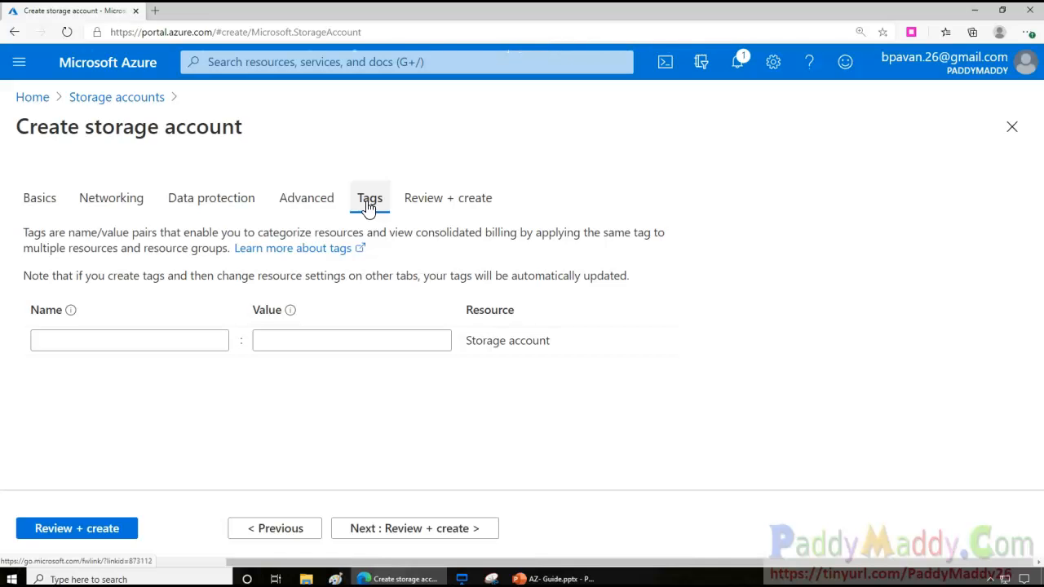
Add the tags app = Webapp and owner = SQLDB
left_click(207, 343)
type("app")
key("Tab")
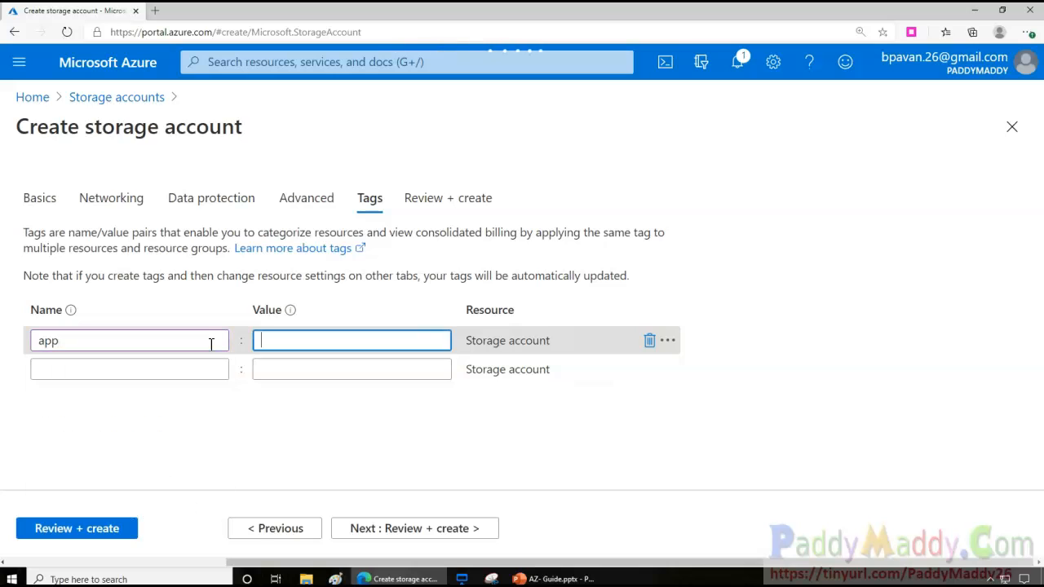
type("Web")
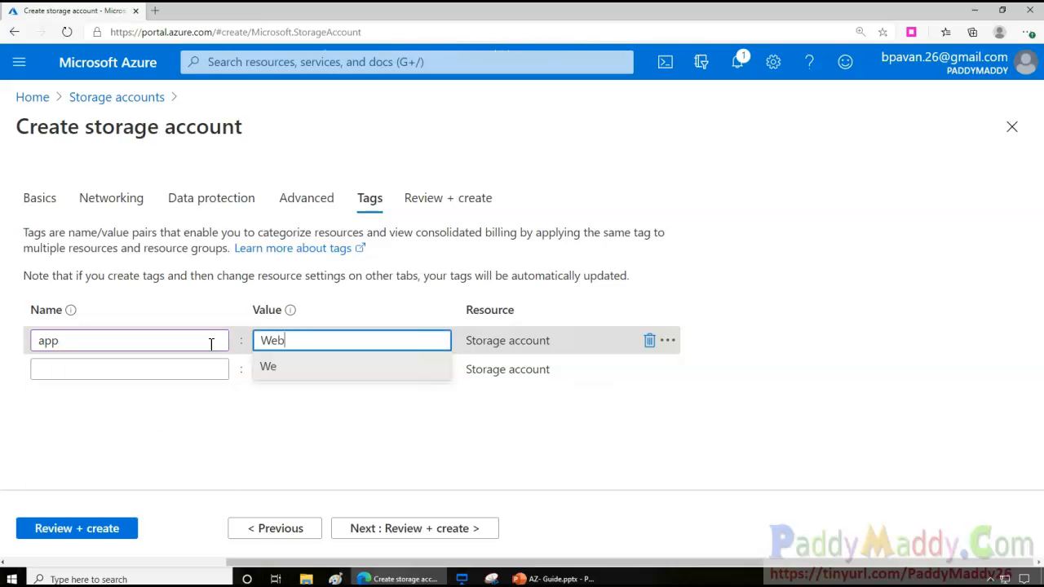
type("app")
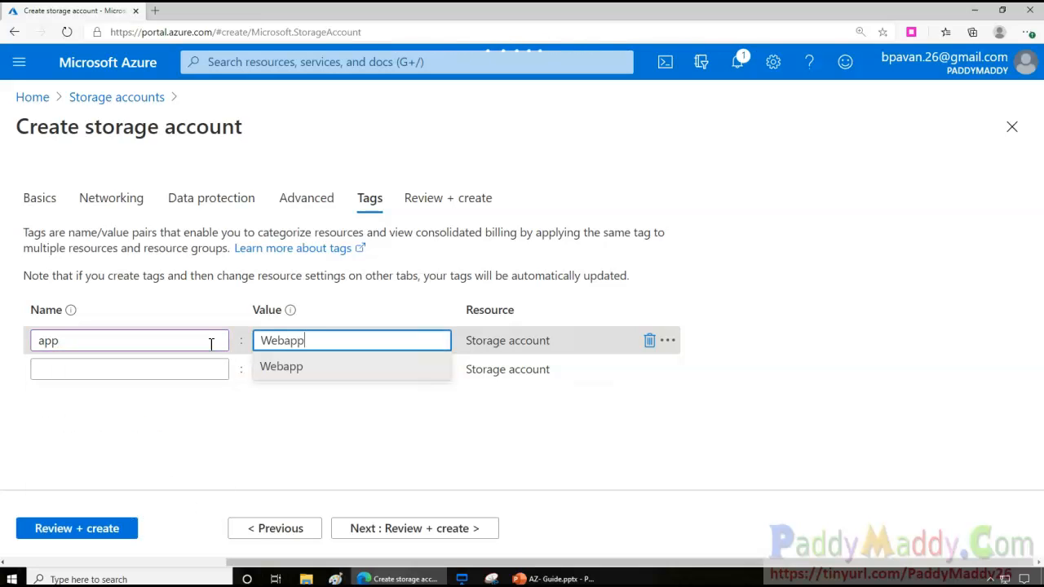
left_click(156, 374)
type("owe")
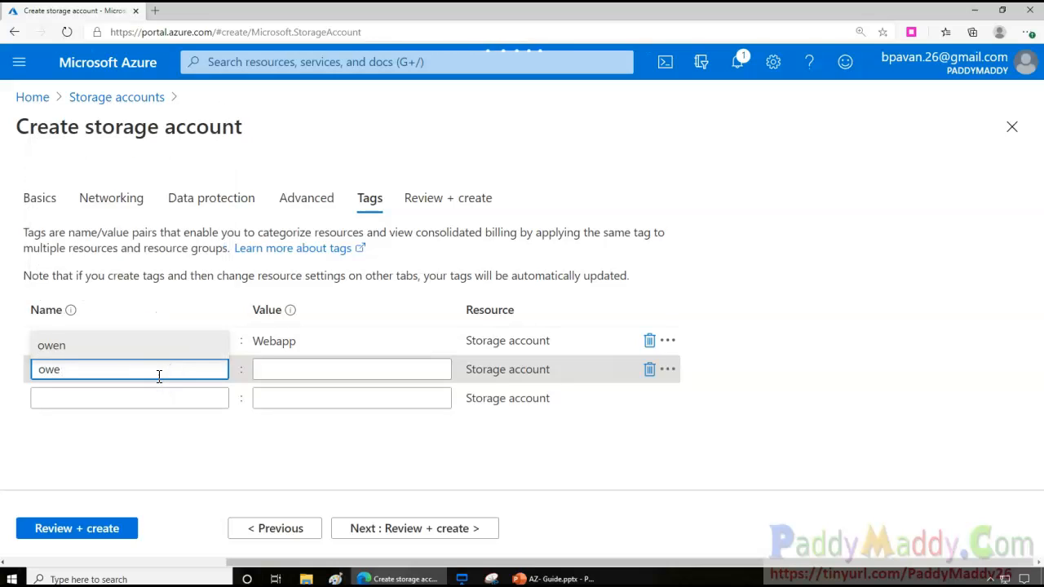
type("nr")
key("Tab")
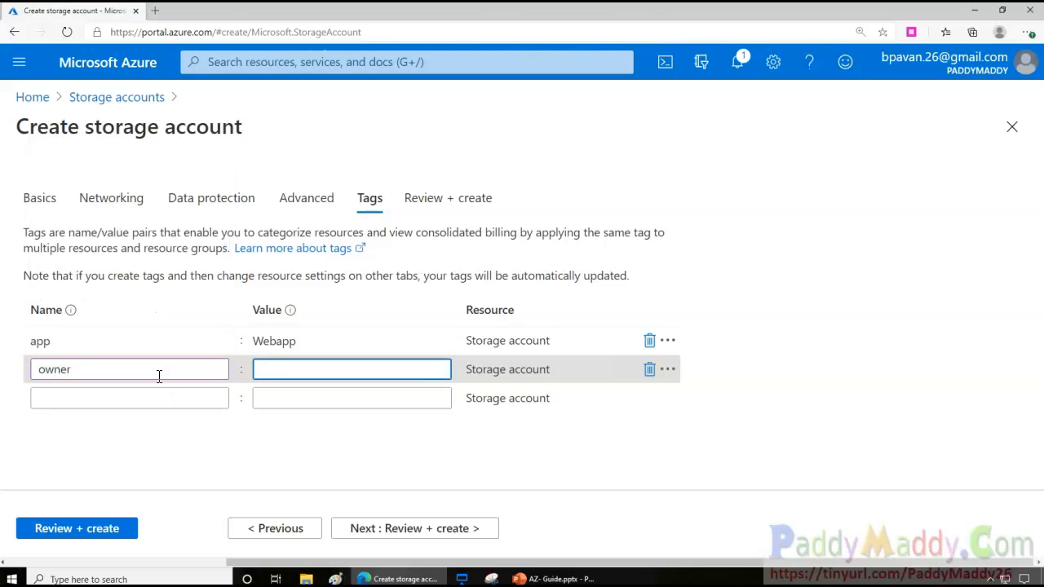
type("A")
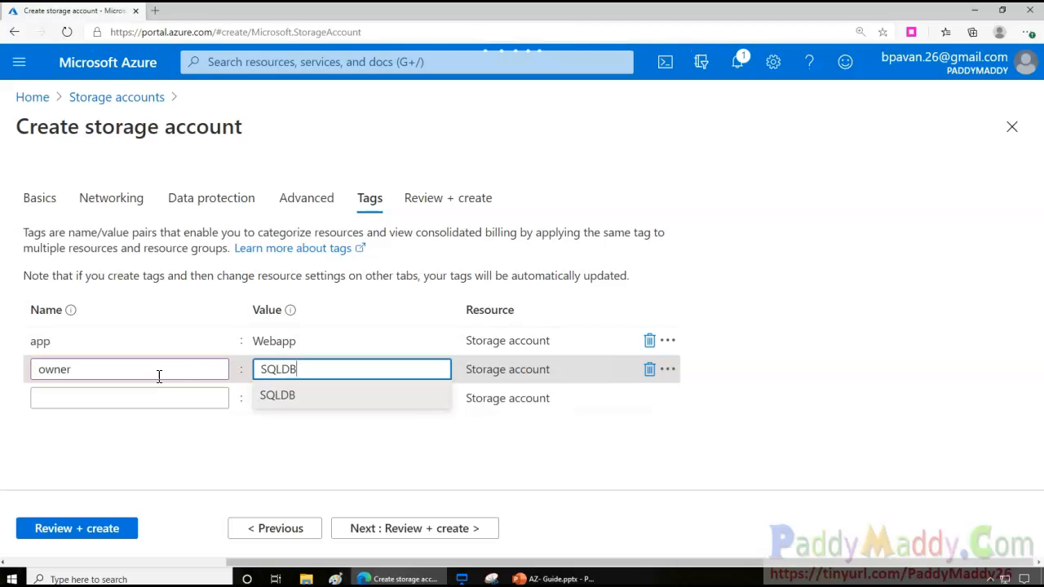
left_click(260, 473)
left_click(294, 371)
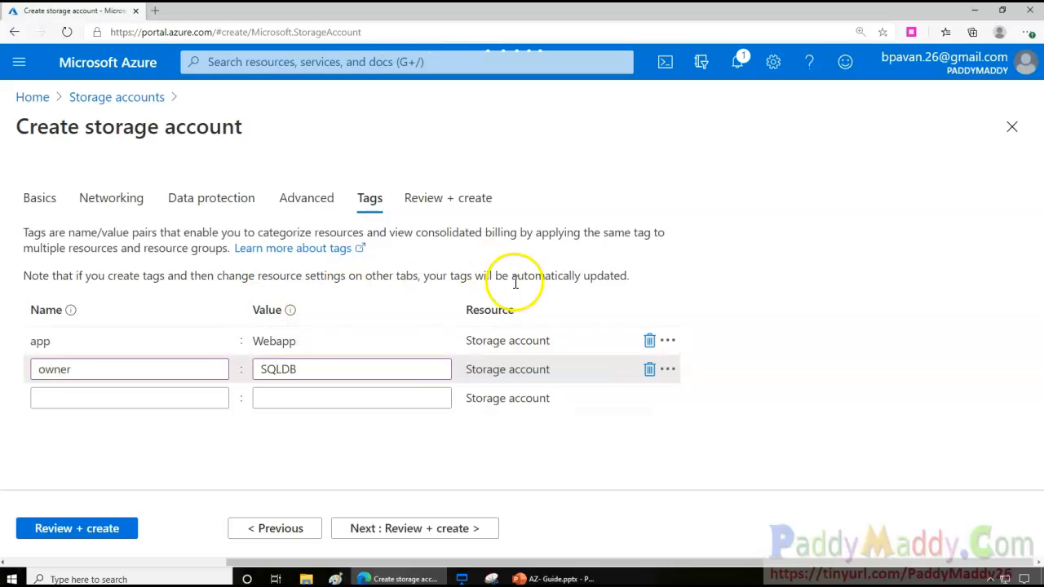
Pass Review + create validation and create the azlearning001 storage account
left_click(439, 202)
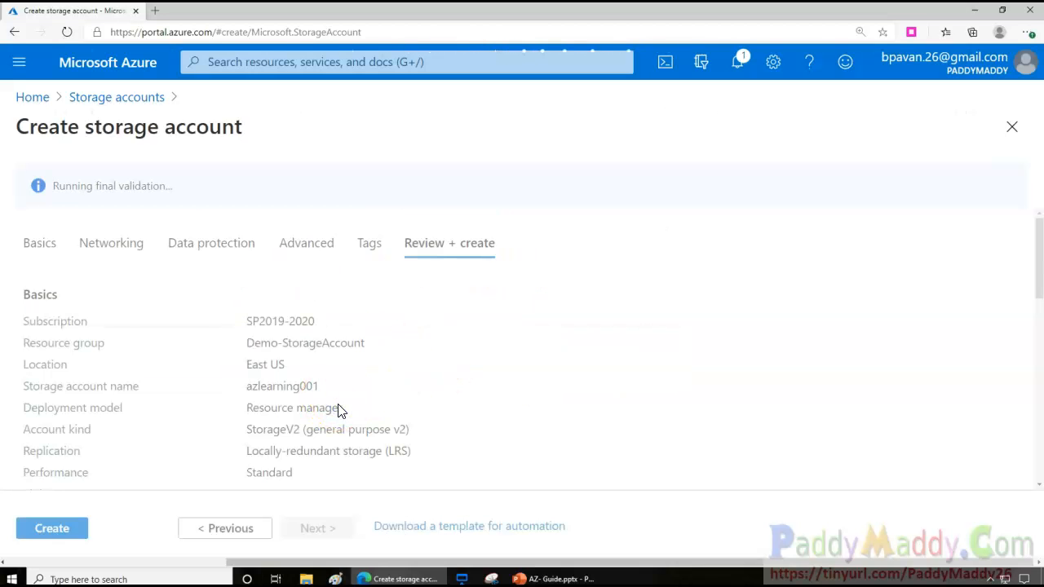
scroll(310, 371, "down", 10)
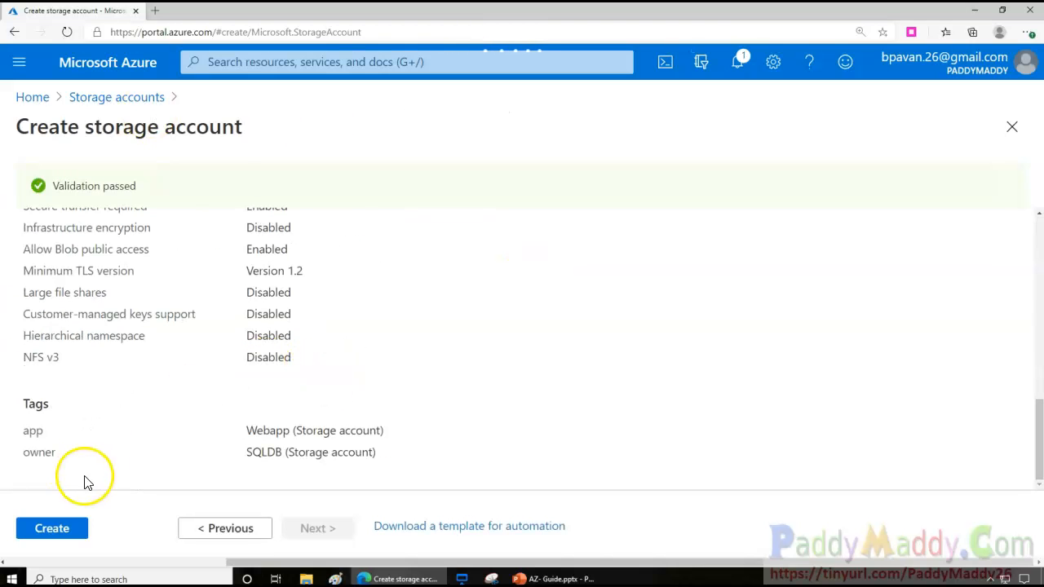
left_click(51, 528)
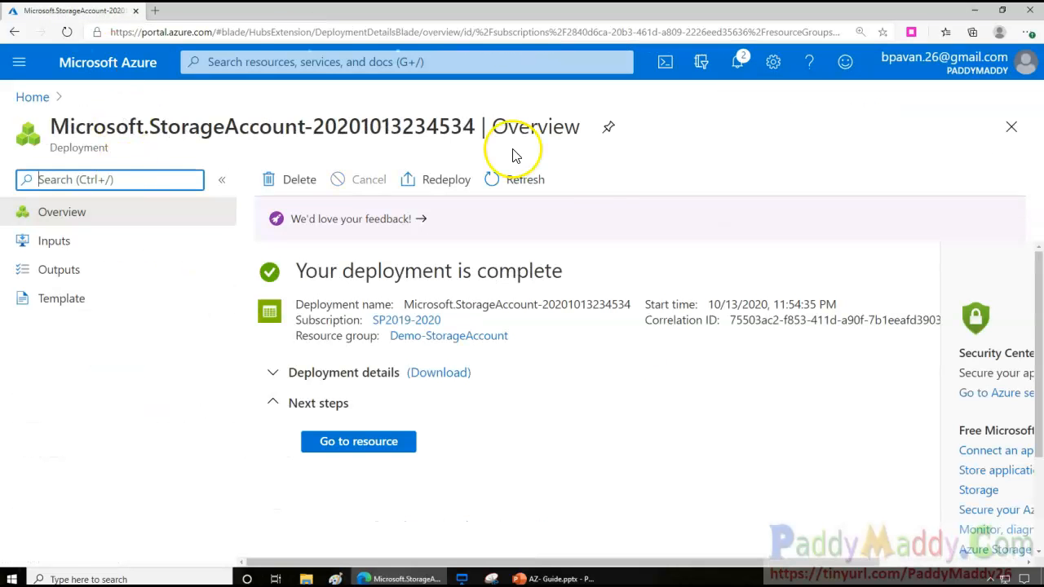
left_click(371, 445)
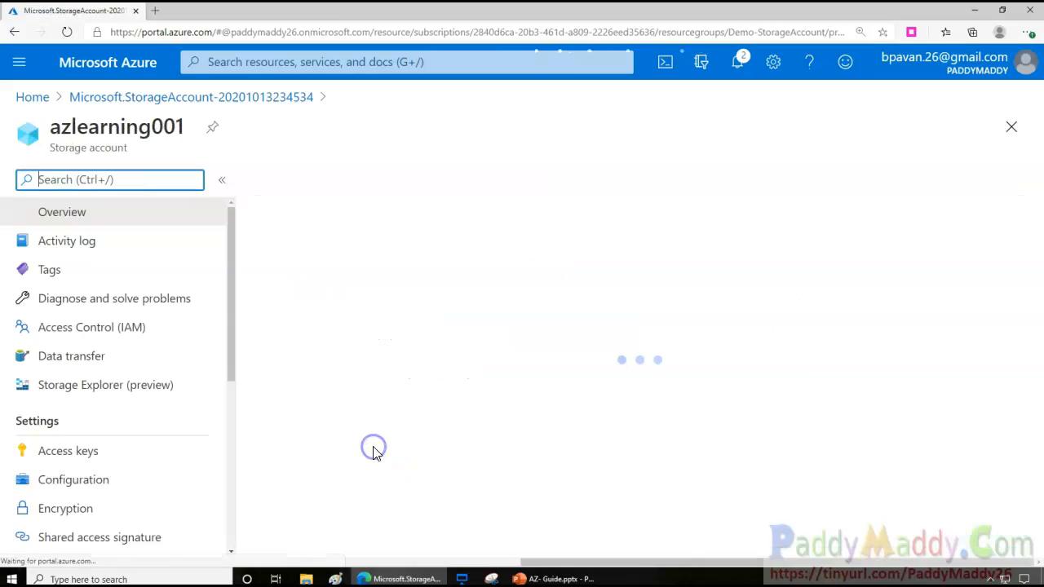
left_click_drag(88, 128, 164, 127)
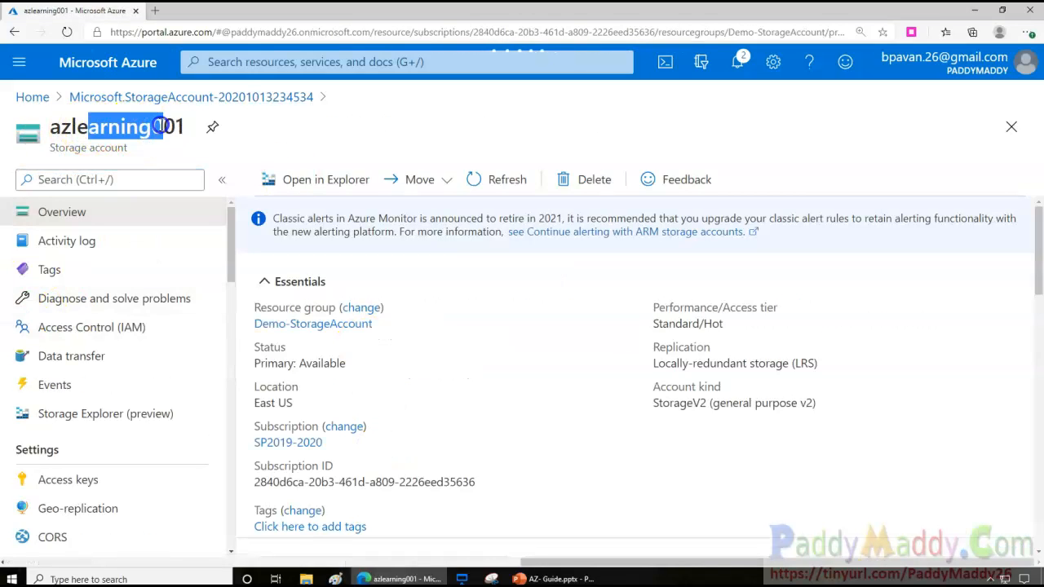
scroll(674, 424, "down", 1)
left_click(261, 348)
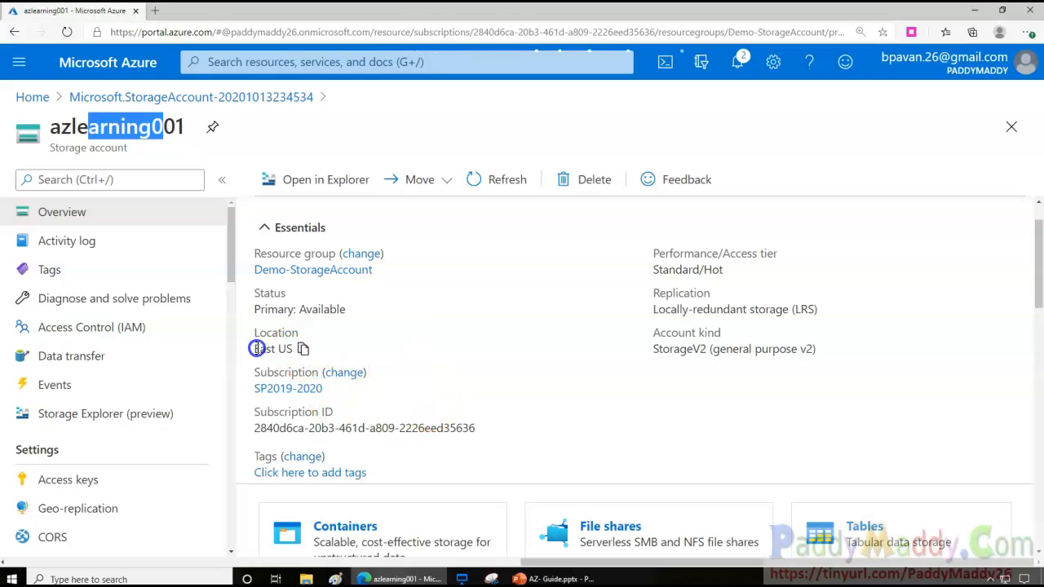
scroll(702, 339, "up", 1)
scroll(702, 336, "down", 1)
double_click(713, 270)
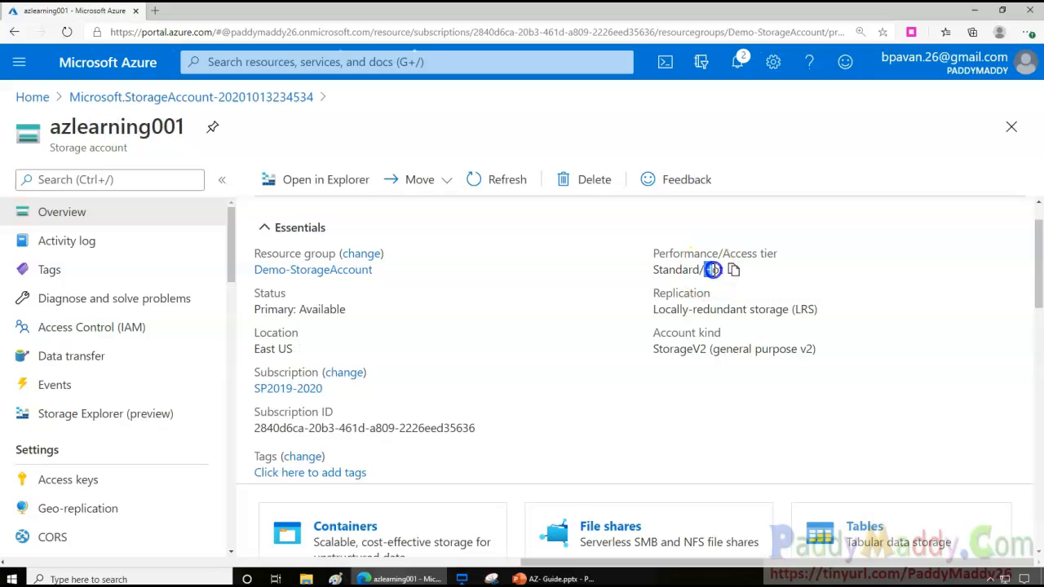
left_click_drag(671, 309, 779, 309)
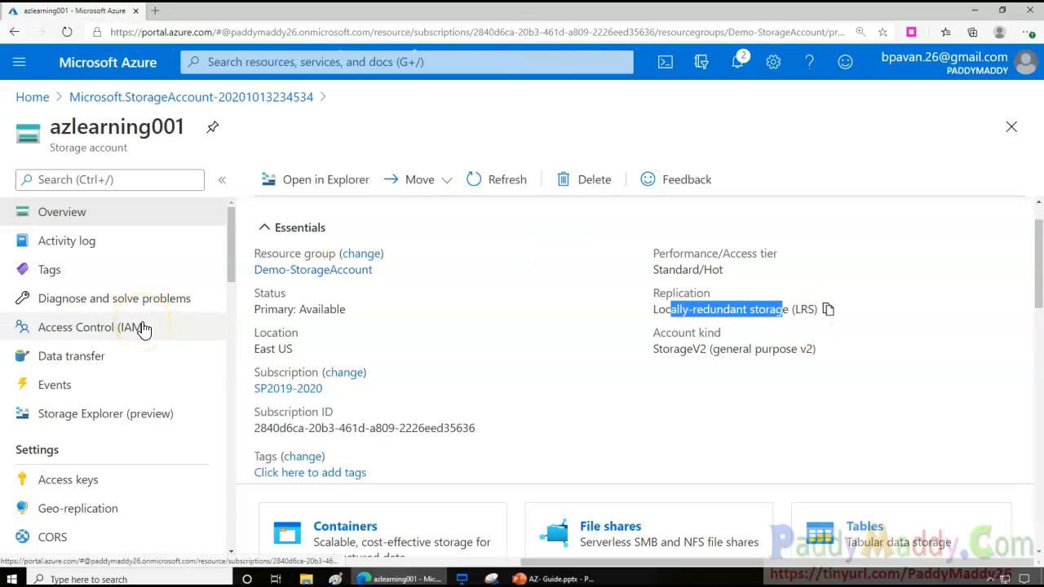
scroll(145, 327, "down", 2)
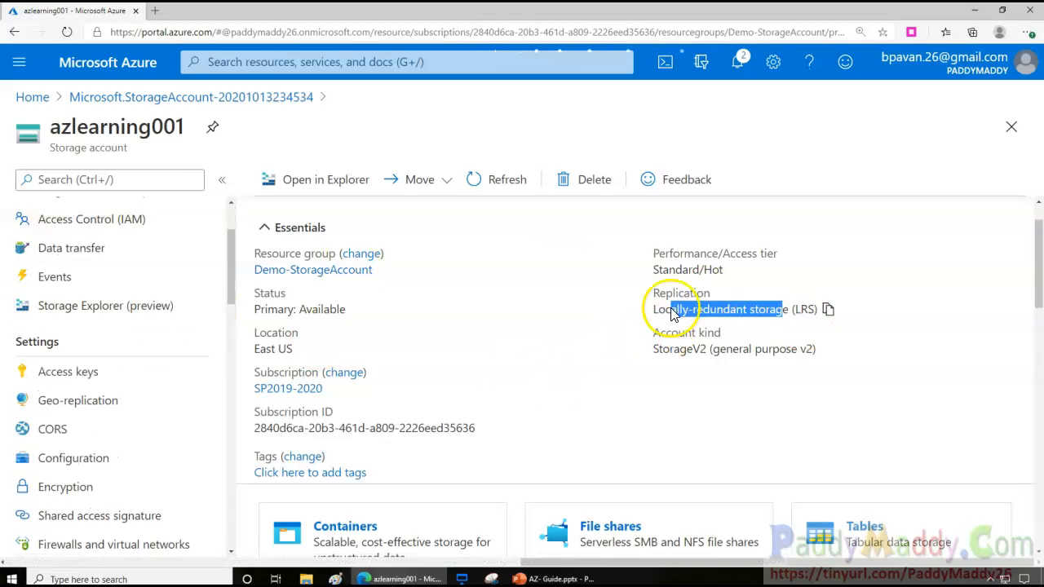
Show azlearning001's Access keys and select the full key1 value
left_click(127, 377)
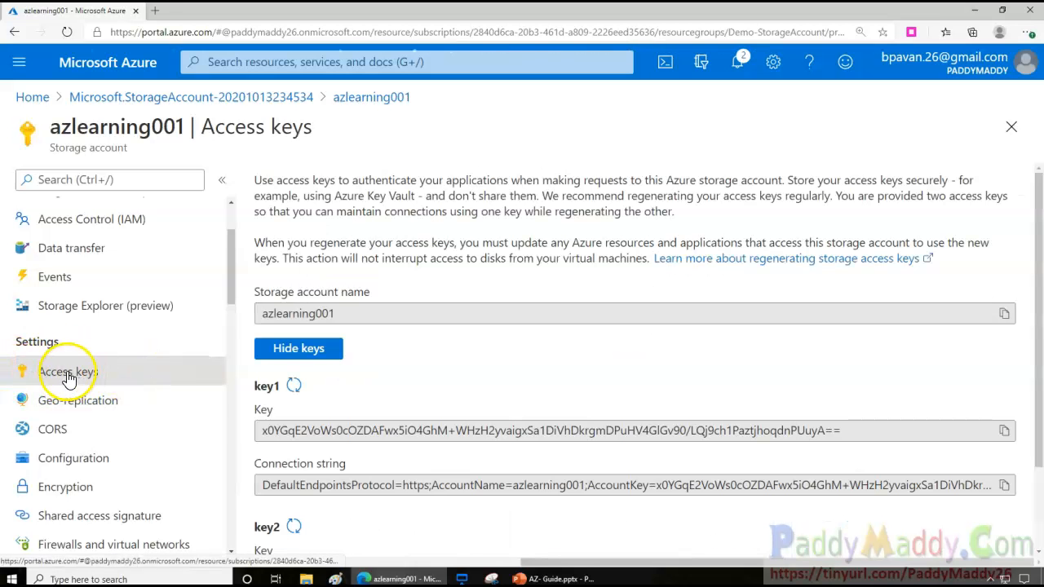
scroll(531, 425, "down", 2)
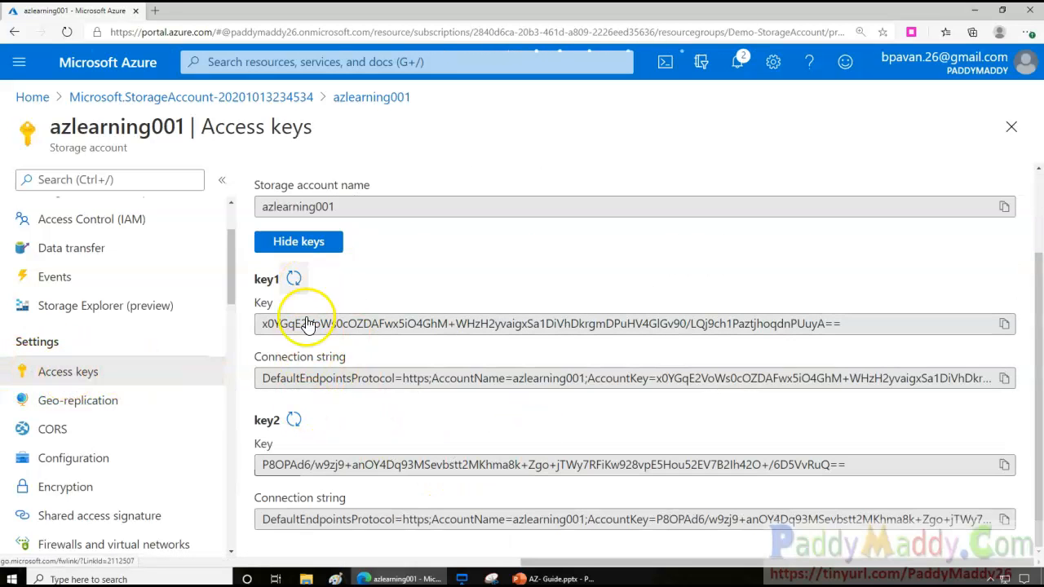
scroll(325, 412, "up", 2)
scroll(298, 334, "down", 1)
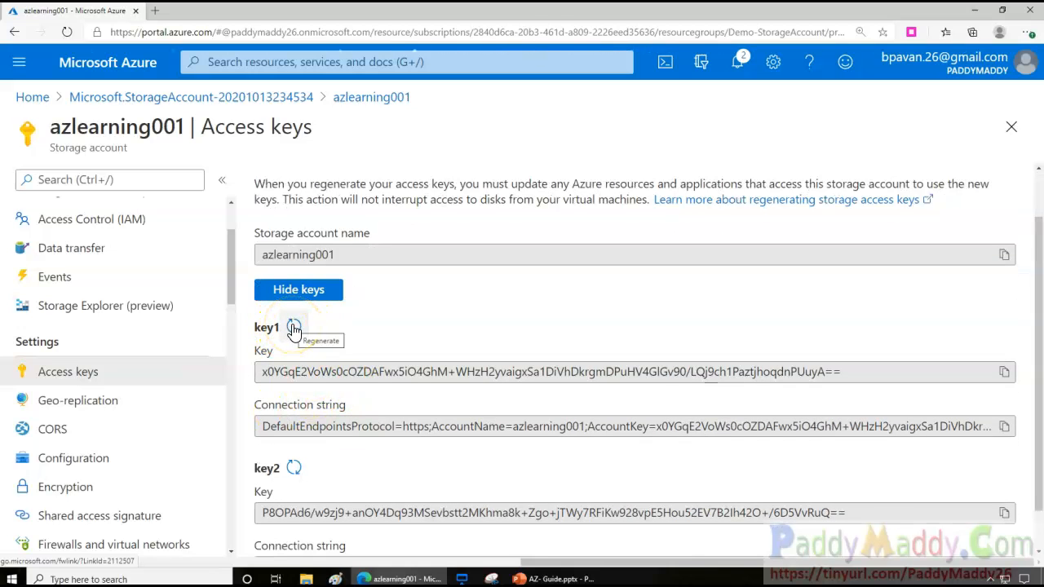
left_click_drag(280, 372, 862, 371)
left_click(856, 375)
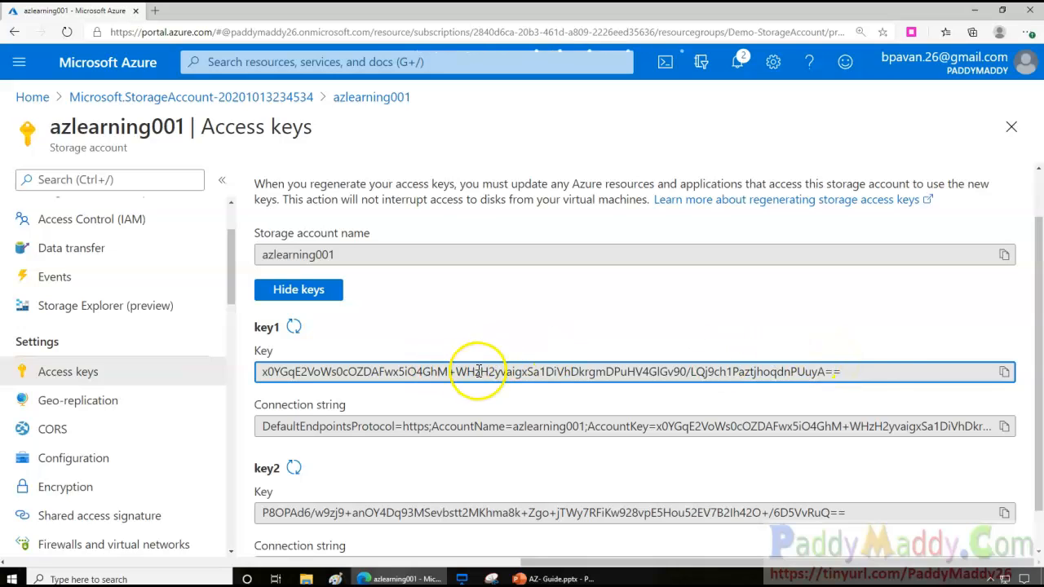
left_click_drag(870, 372, 245, 375)
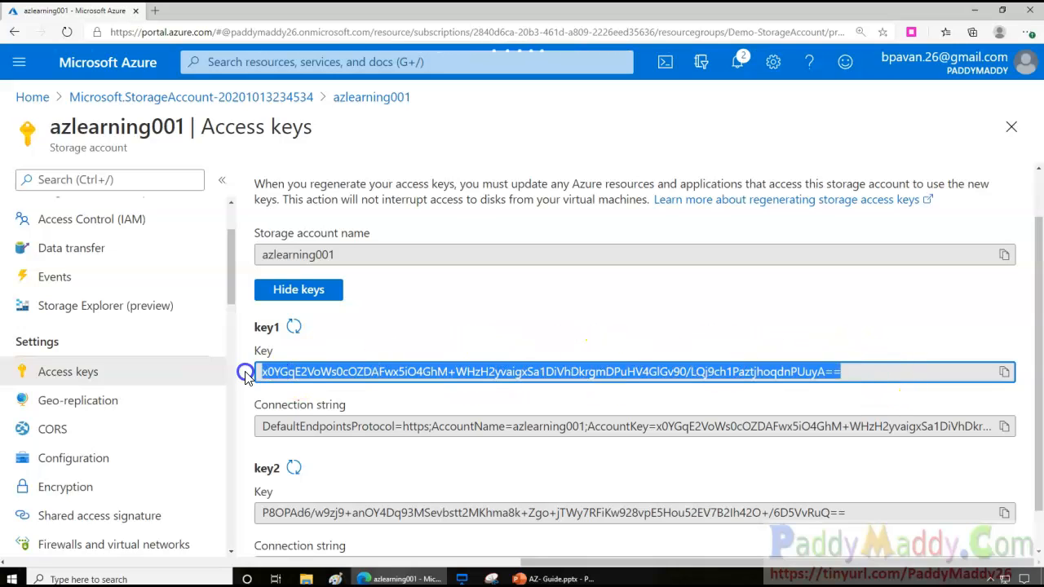
scroll(159, 441, "down", 3)
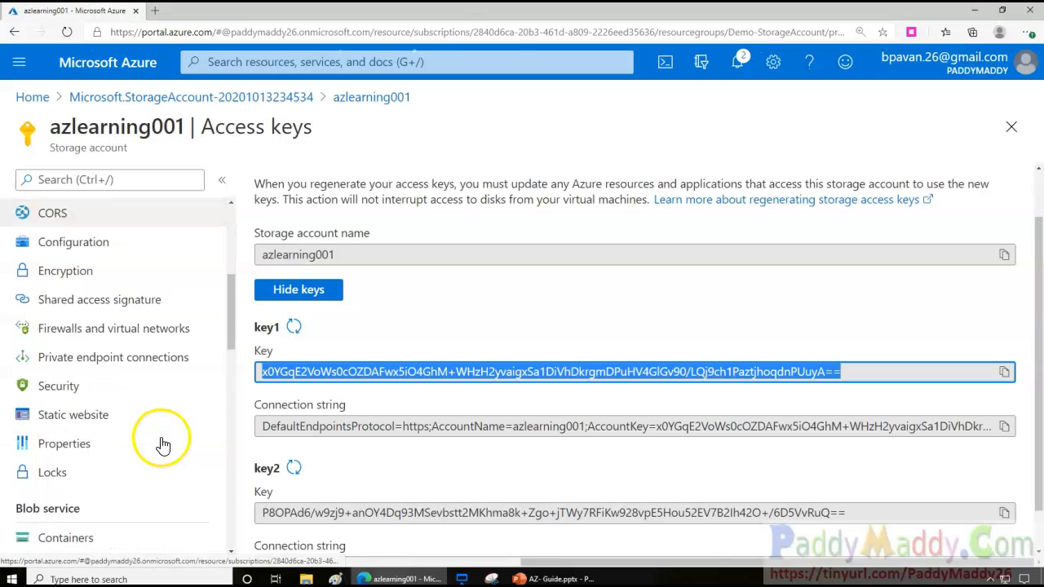
left_click(121, 456)
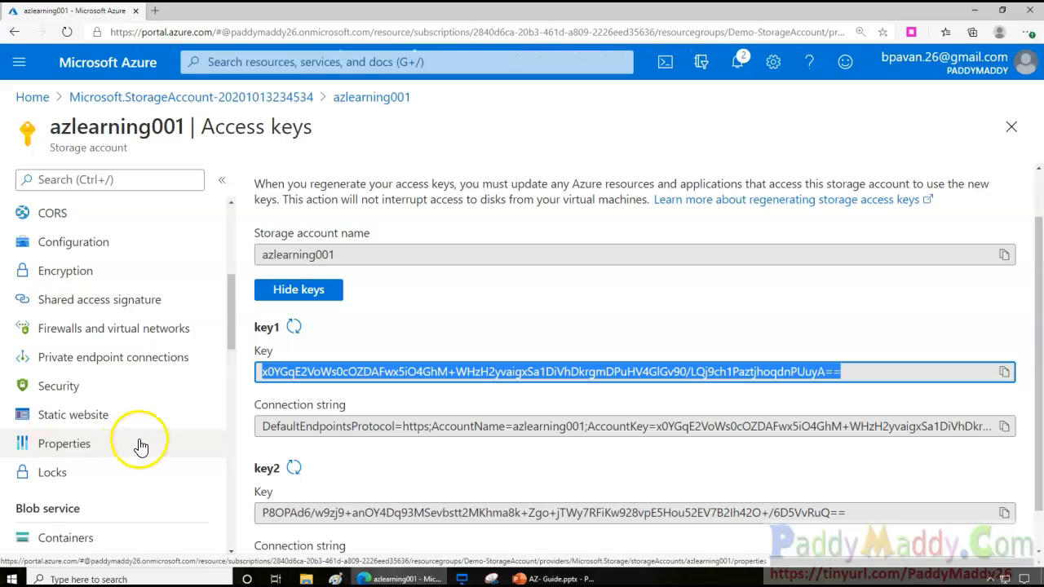
scroll(141, 447, "down", 3)
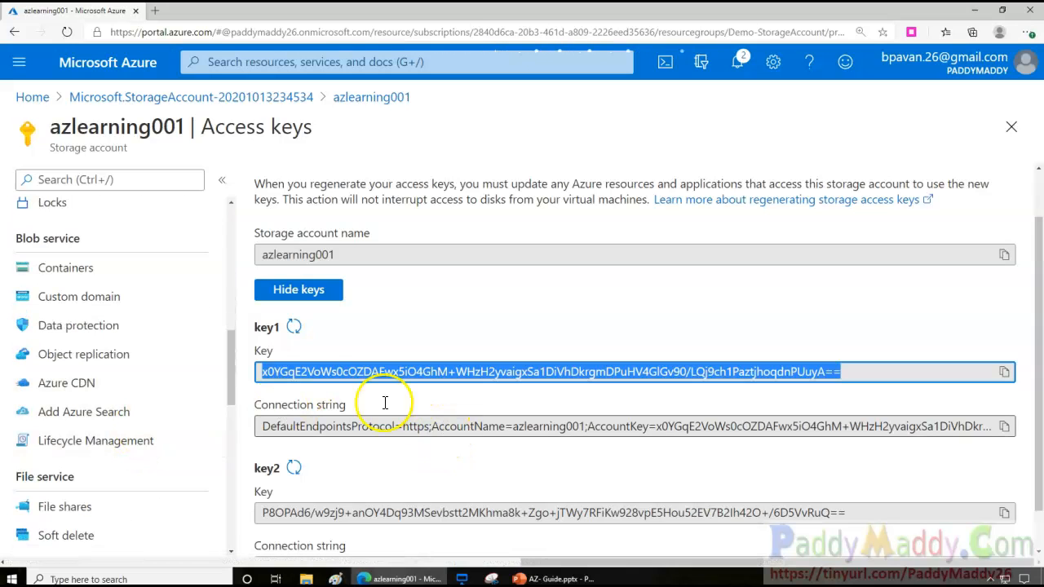
Open the Containers list, showing only the private $blobchangefeed container
left_click(65, 276)
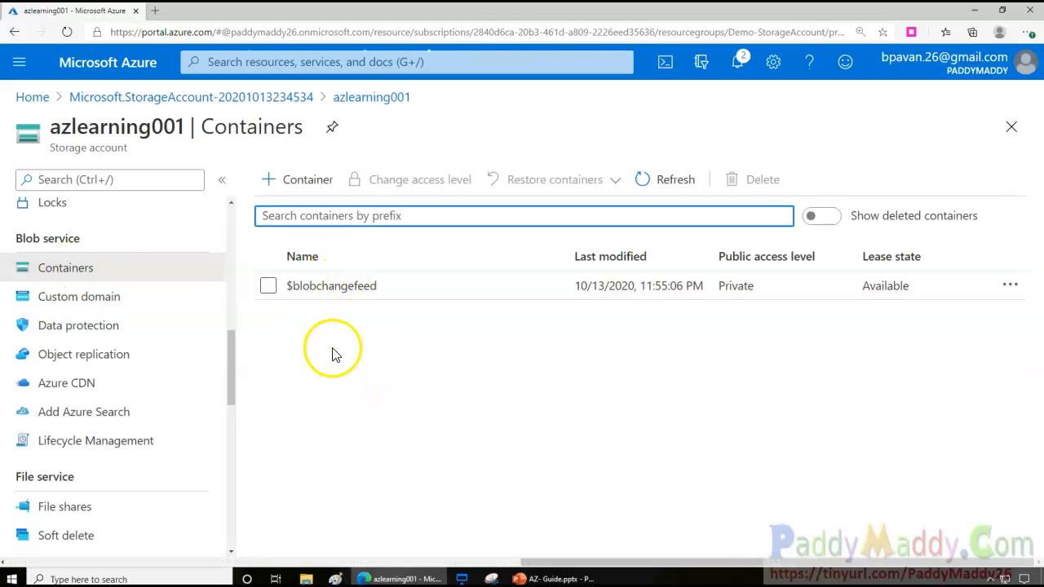
scroll(118, 460, "down", 3)
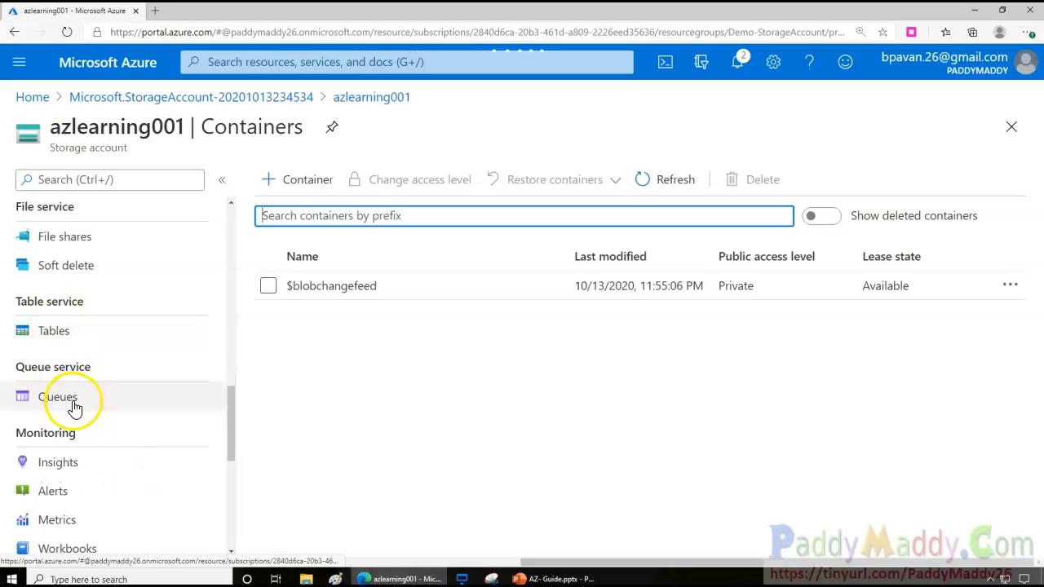
scroll(72, 383, "up", 2)
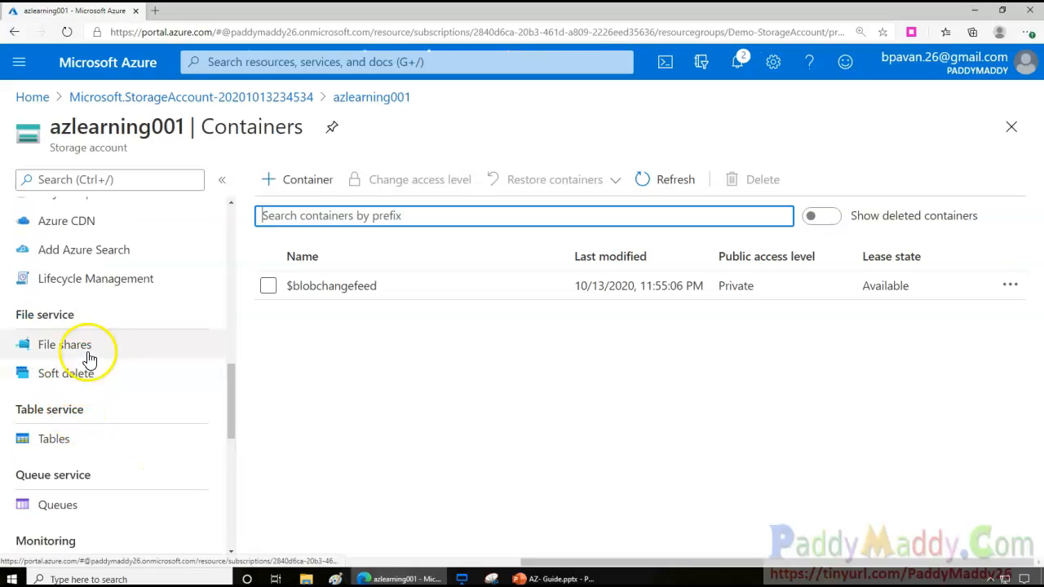
scroll(136, 424, "up", 5)
scroll(121, 399, "up", 3)
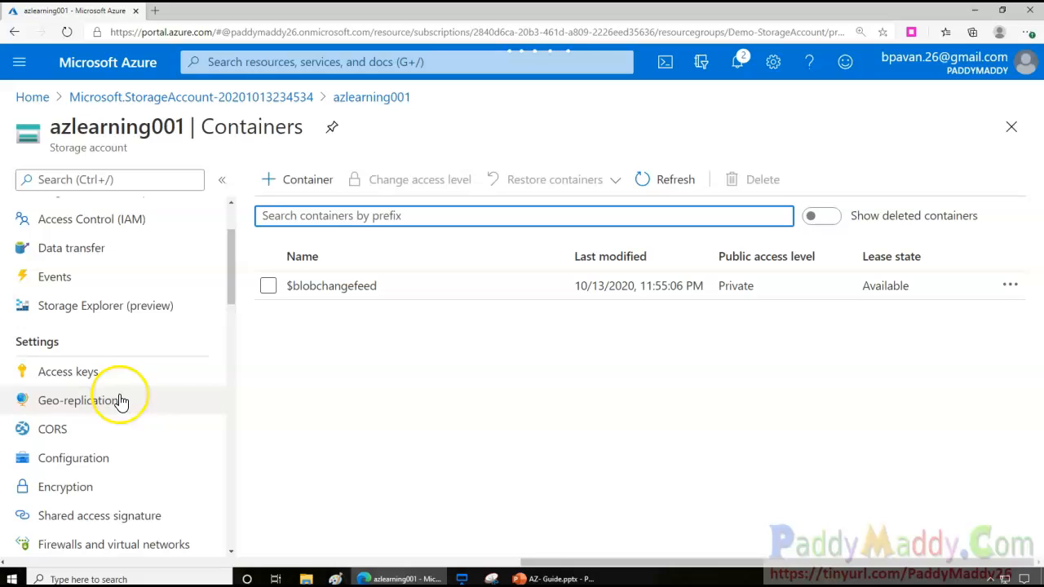
Revisit Access keys, select parts of key1 and key2, then open Storage Explorer (preview)
left_click(79, 371)
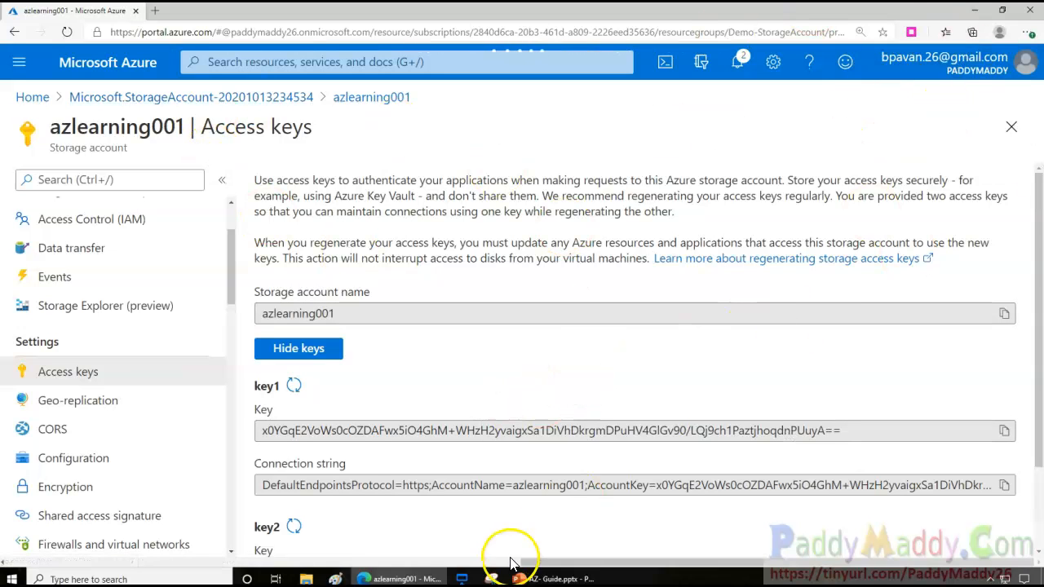
scroll(463, 487, "down", 2)
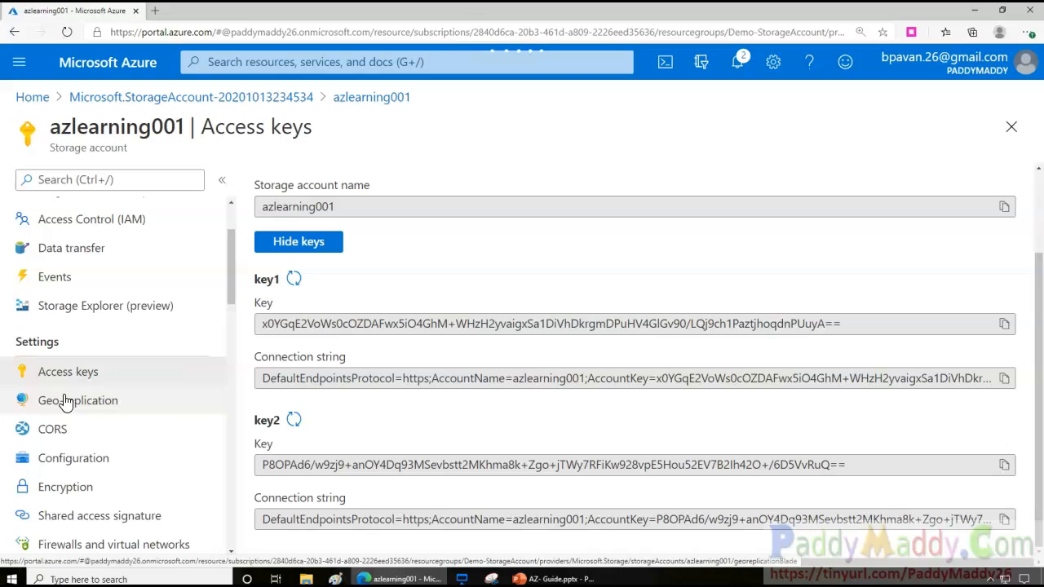
left_click_drag(295, 324, 422, 324)
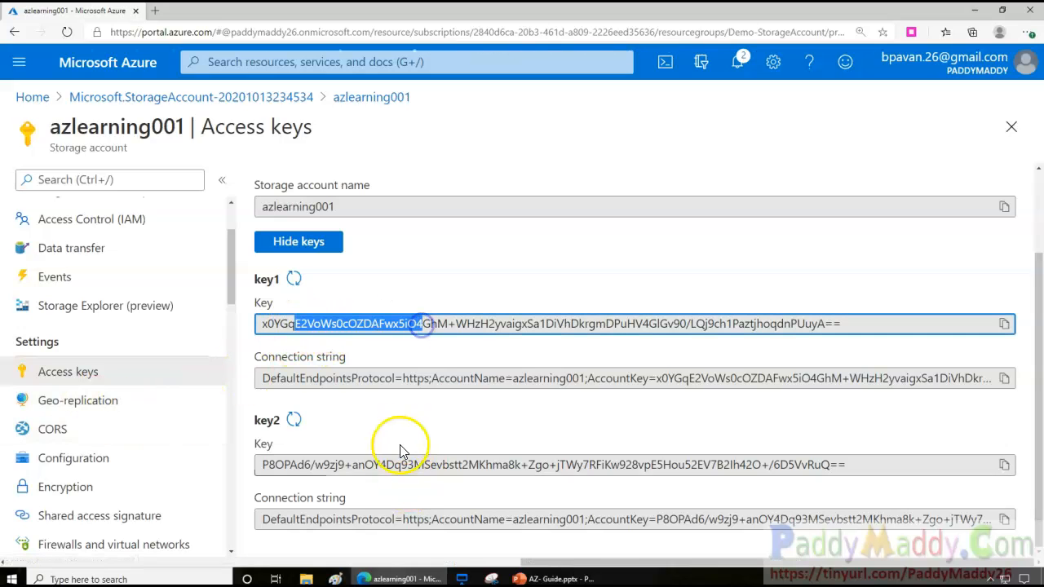
left_click_drag(454, 465, 471, 465)
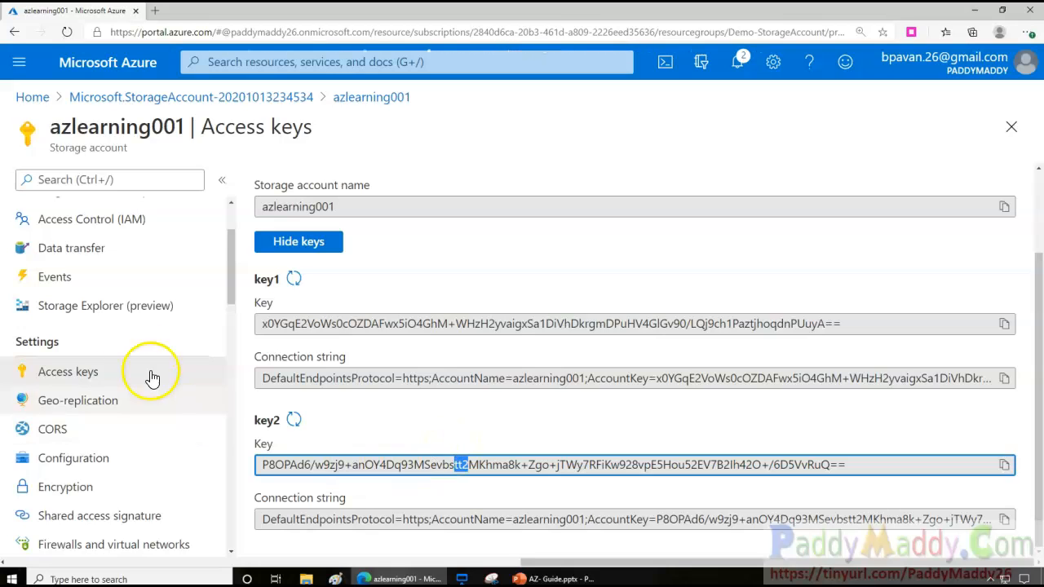
left_click(54, 305)
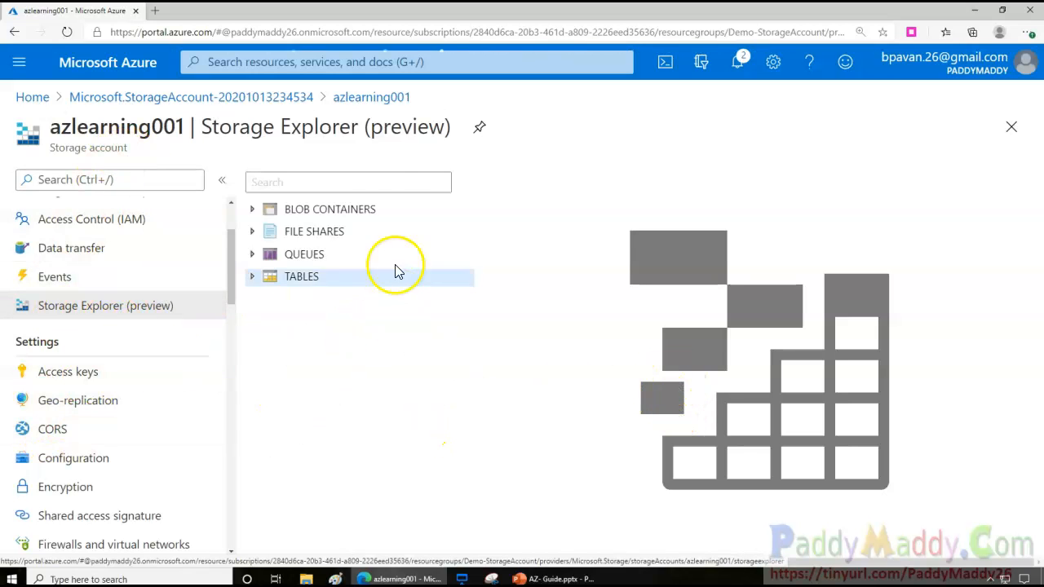
Expand Blob Containers, File Shares, Queues and Tables, then return to the Overview page
left_click(253, 212)
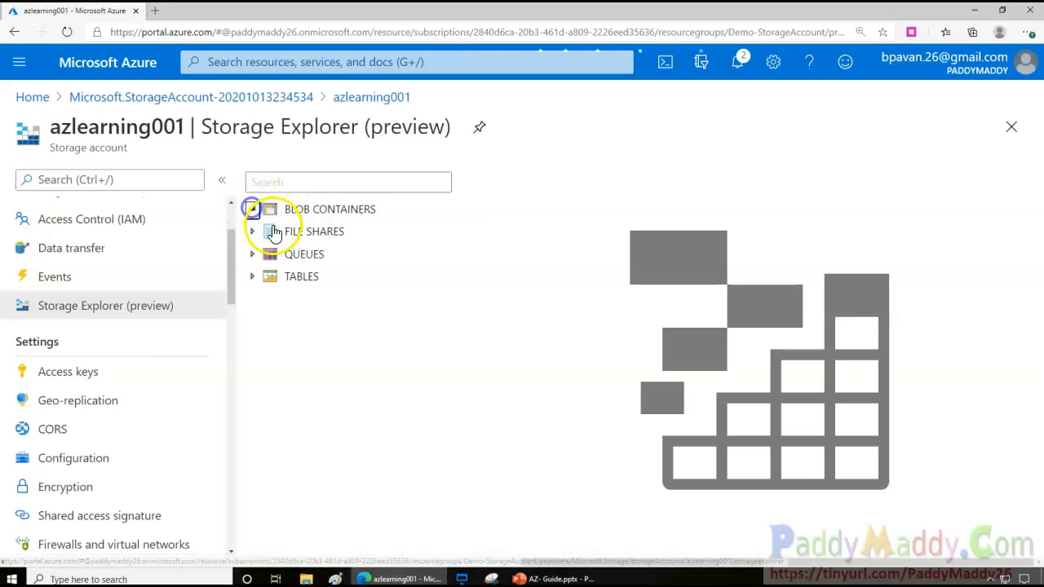
left_click(253, 233)
left_click(255, 256)
left_click(252, 277)
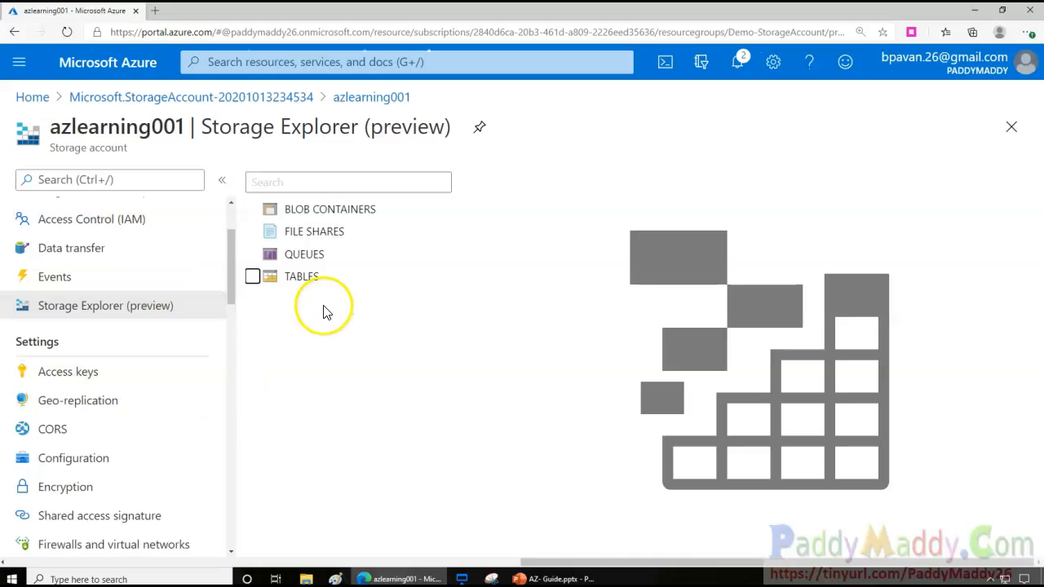
scroll(137, 359, "up", 2)
left_click(98, 216)
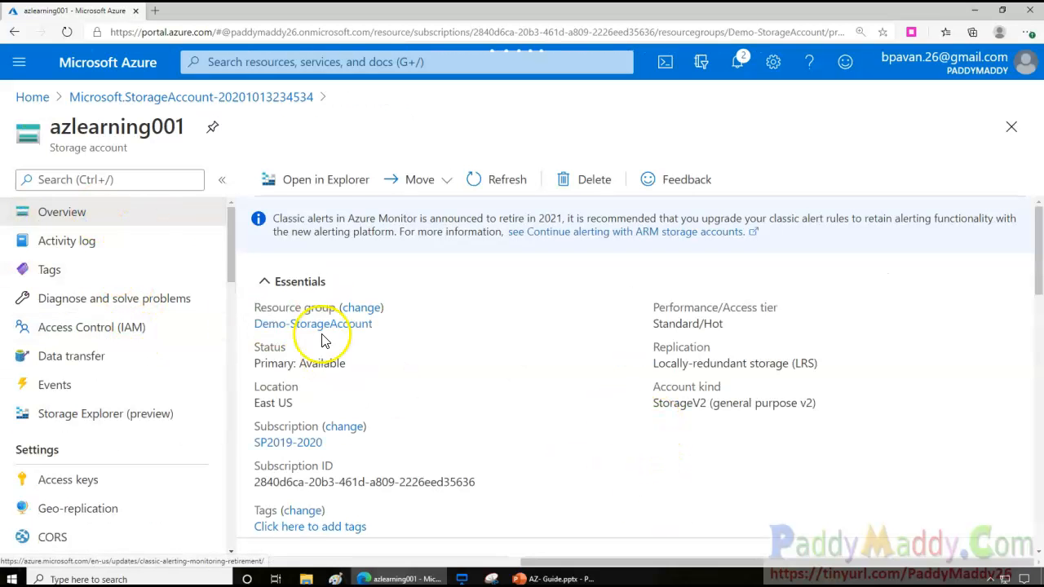
left_click(300, 184)
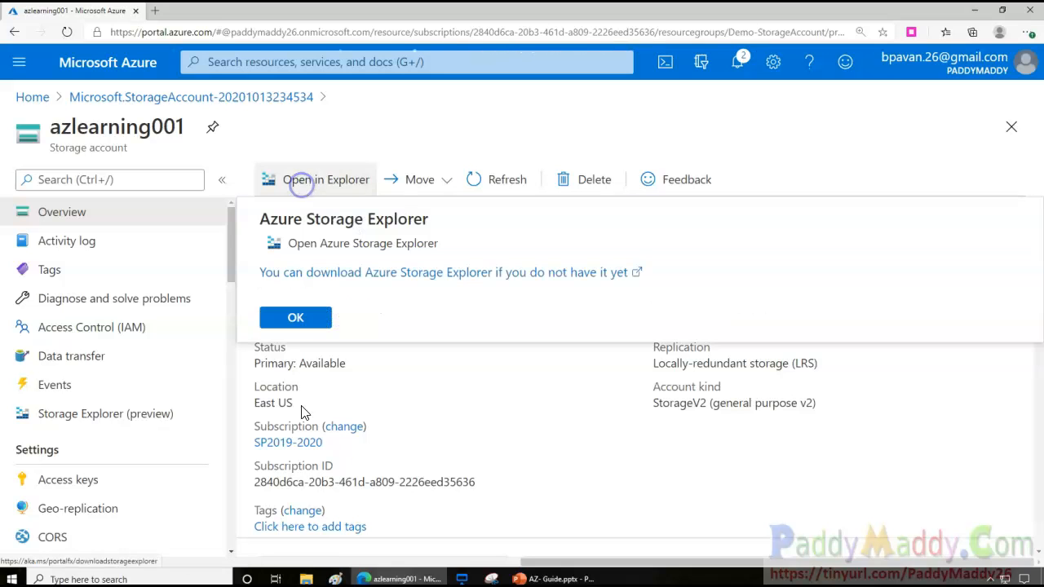
left_click(297, 323)
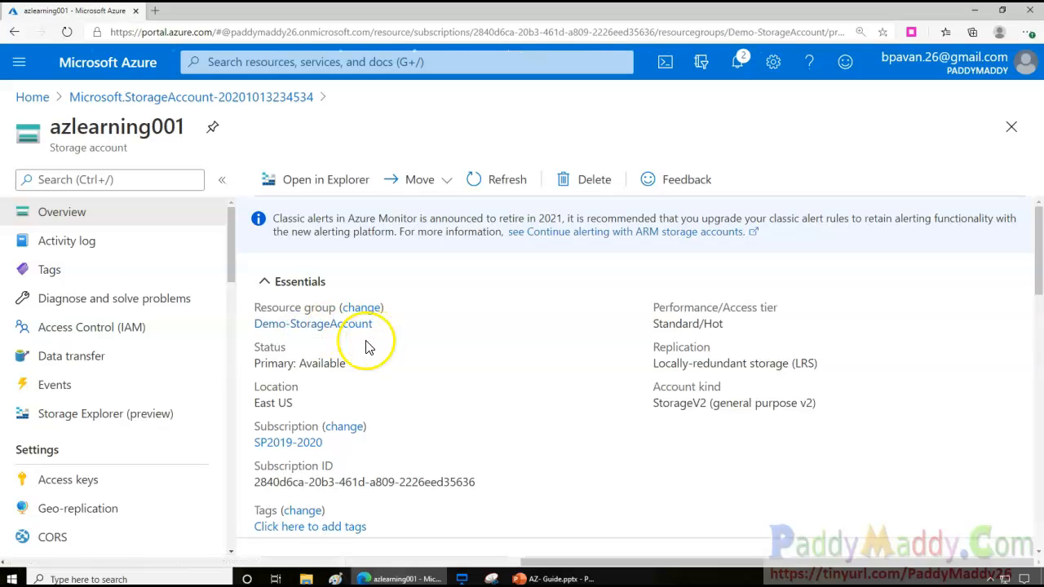
Return to azlearning001's Access keys and select the entire key1 value
scroll(42, 466, "down", 1)
left_click(69, 483)
left_click(64, 430)
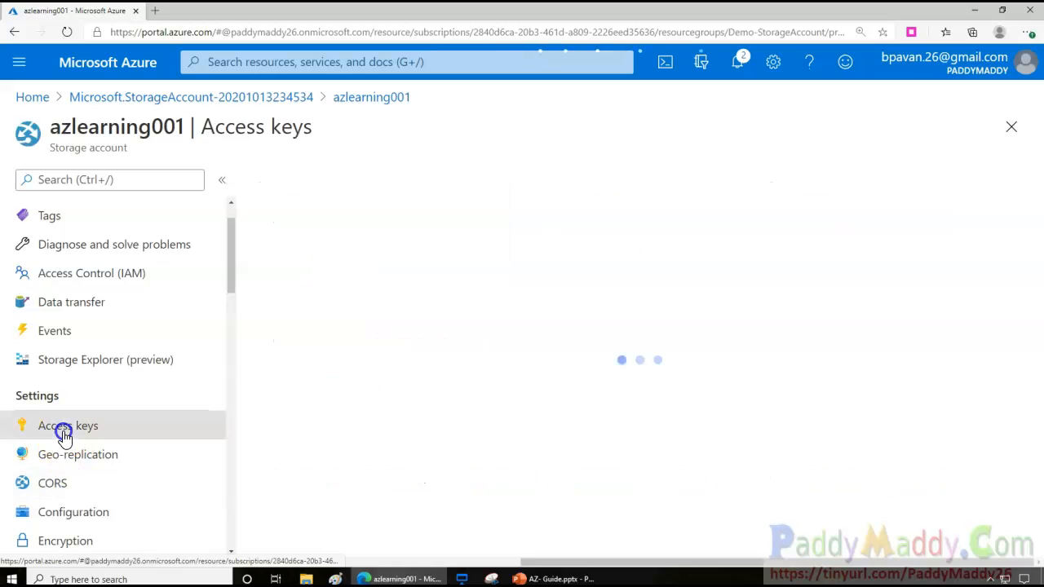
scroll(481, 416, "down", 2)
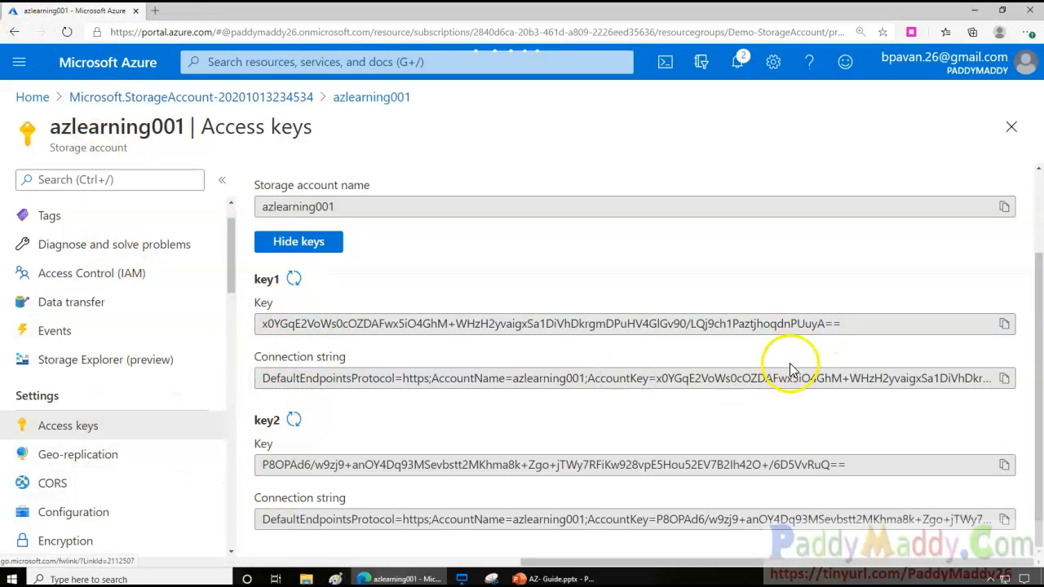
scroll(135, 437, "down", 2)
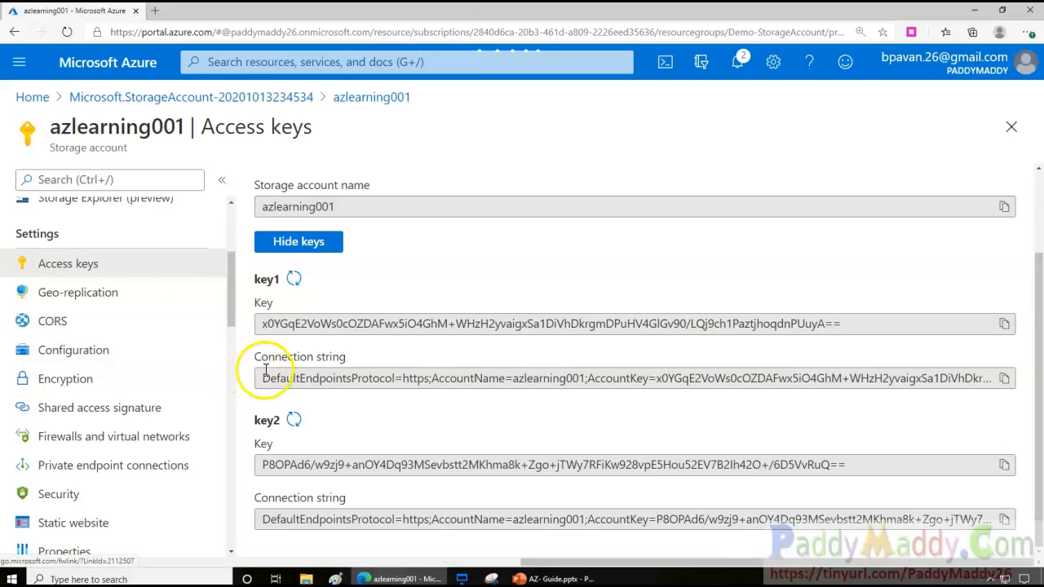
left_click(273, 326)
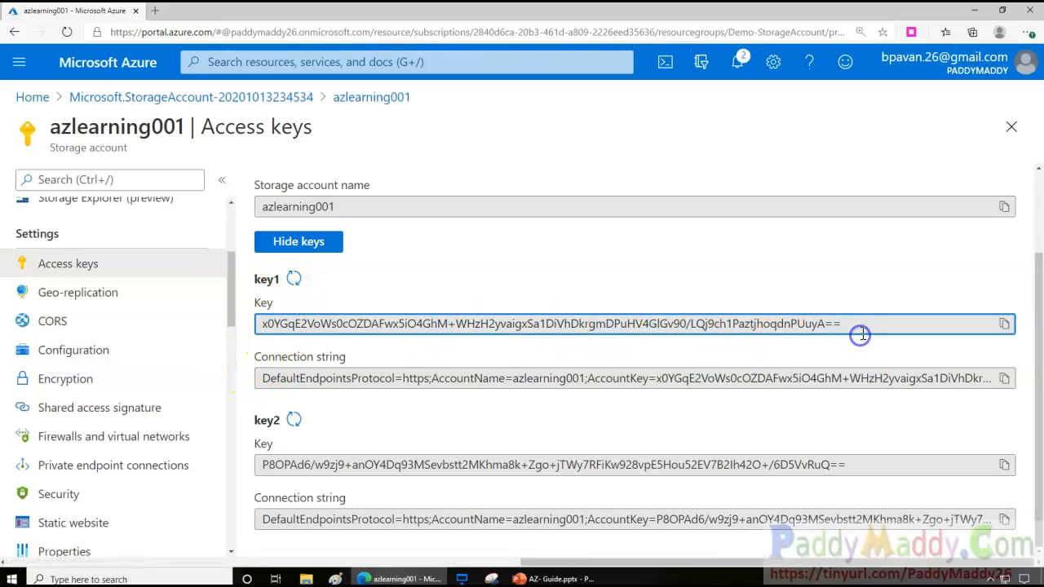
left_click_drag(859, 333, 308, 269)
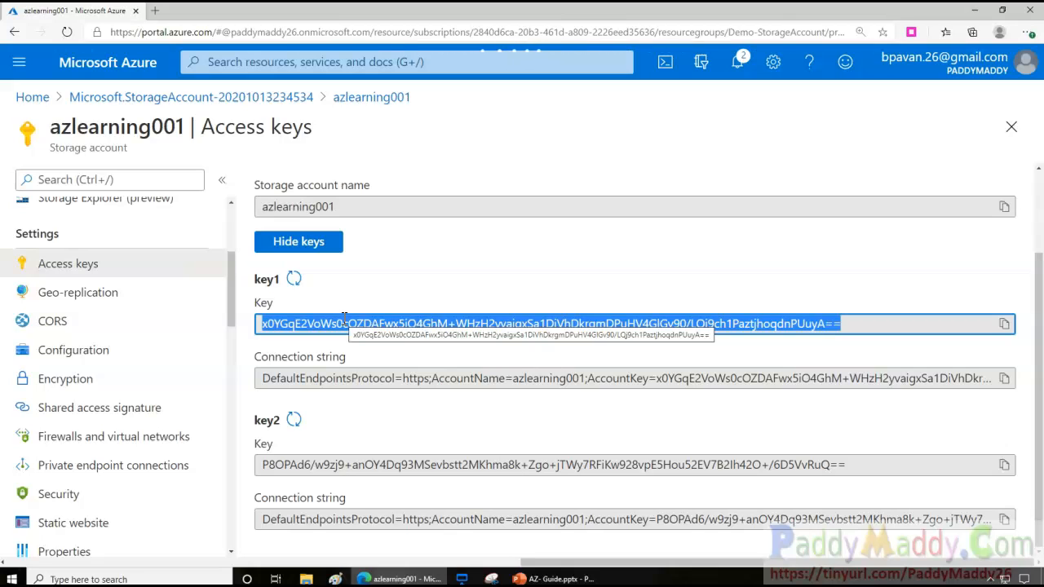
On the Shared access signature page, allow only the File service
left_click(114, 416)
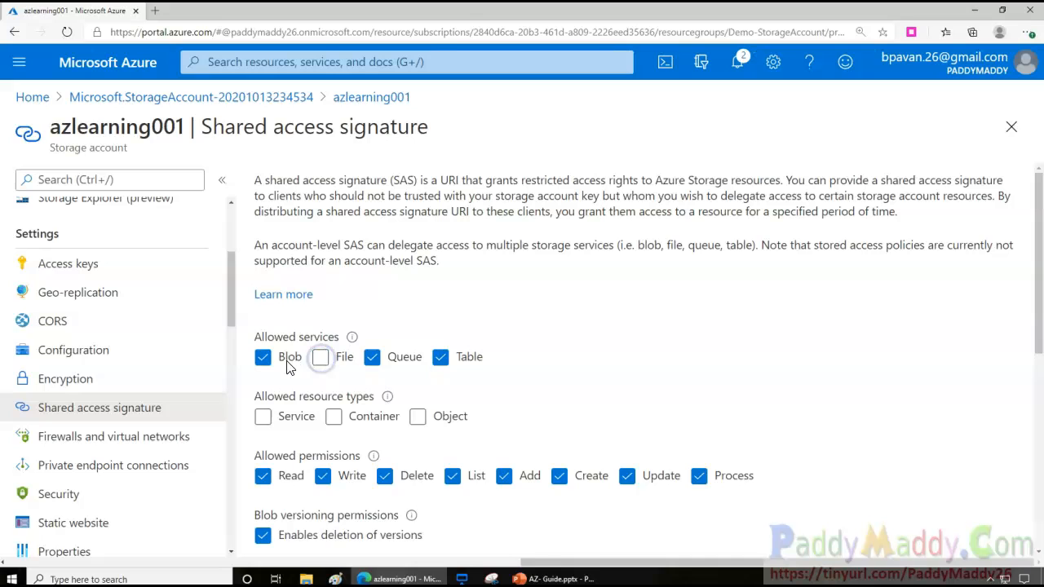
left_click(262, 358)
left_click(372, 358)
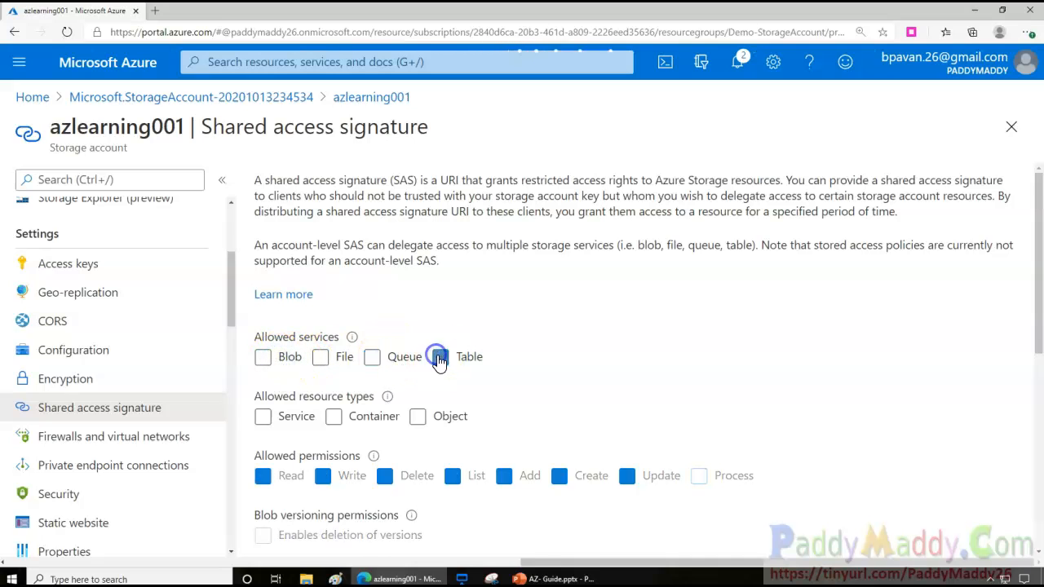
left_click(440, 357)
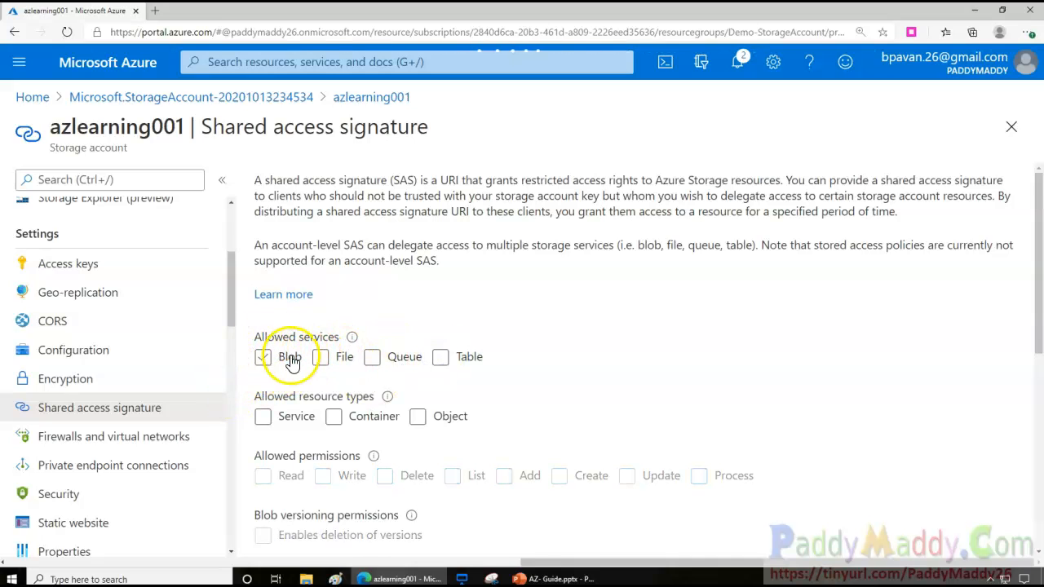
left_click(323, 359)
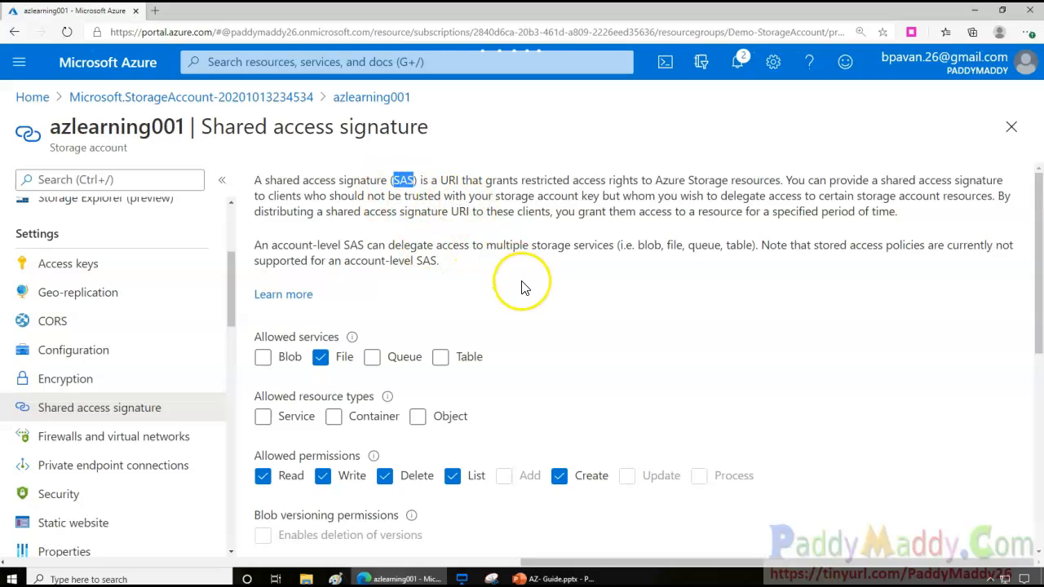
Remove the Write, Delete, List and Create permissions, leaving only Read
scroll(496, 322, "down", 1)
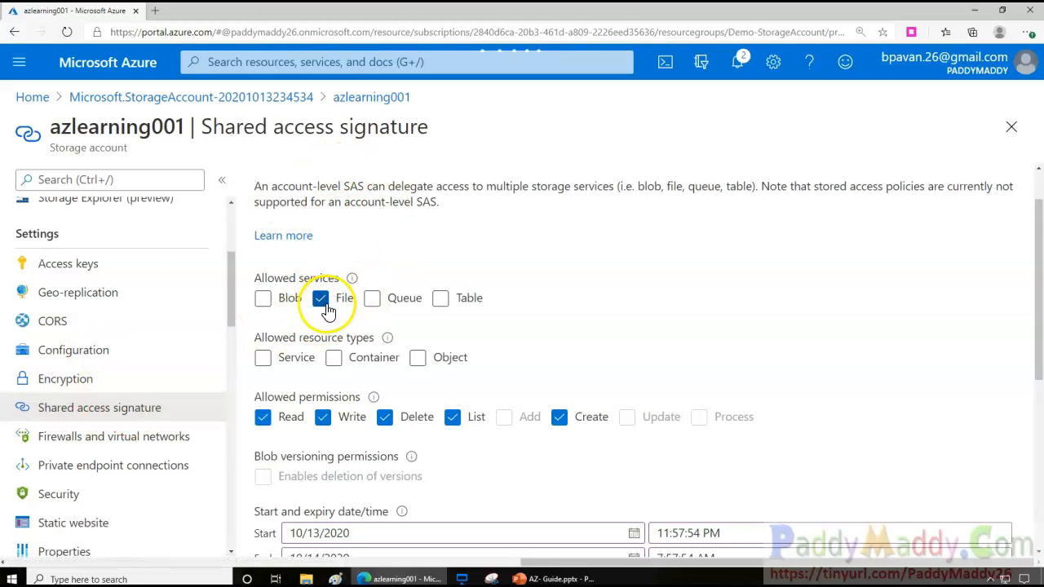
scroll(84, 448, "down", 3)
scroll(84, 448, "down", 3)
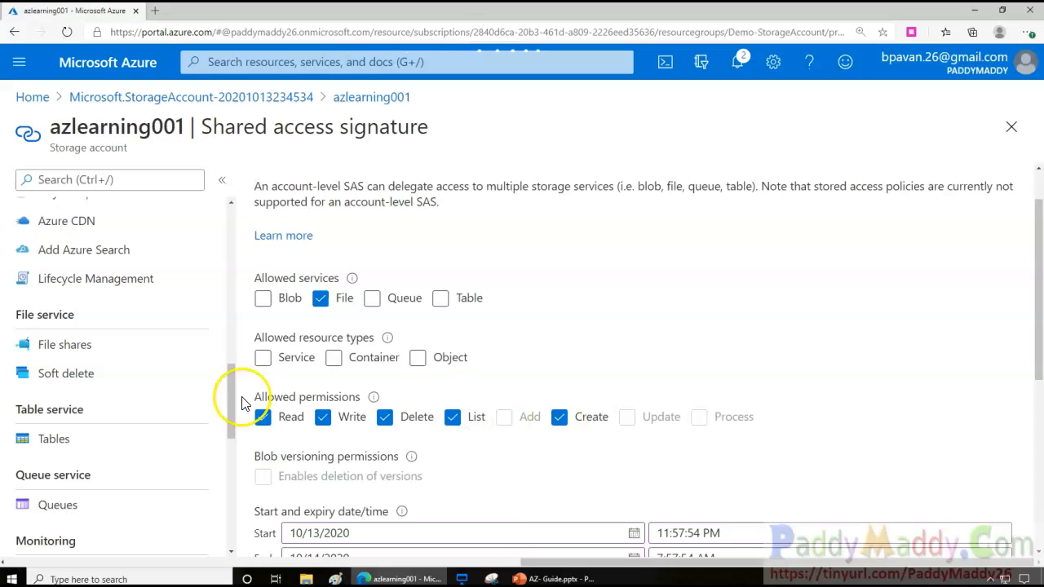
left_click(384, 418)
left_click(453, 418)
left_click(559, 420)
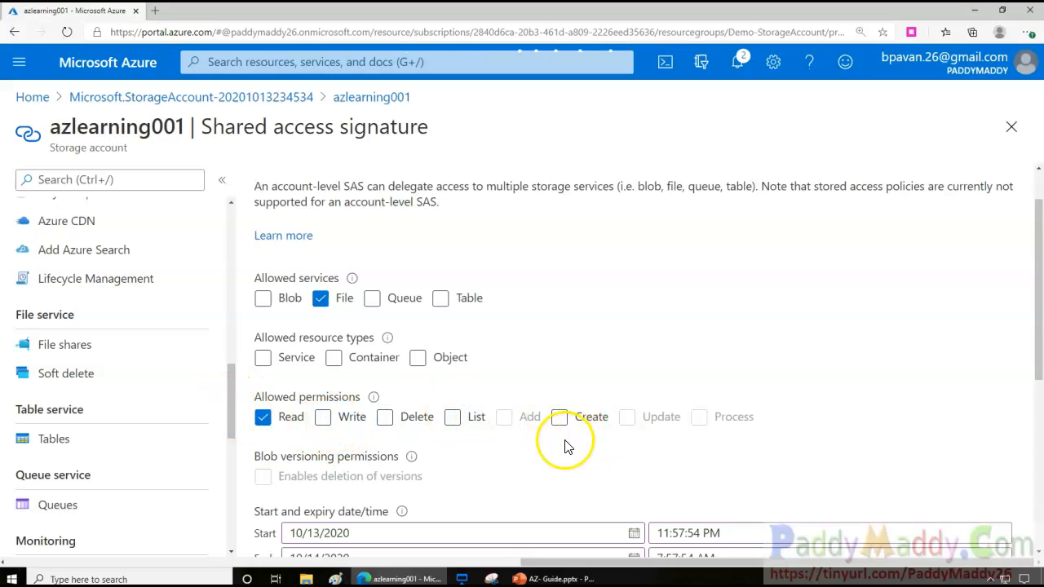
scroll(343, 454, "down", 1)
scroll(433, 438, "up", 1)
scroll(431, 463, "down", 3)
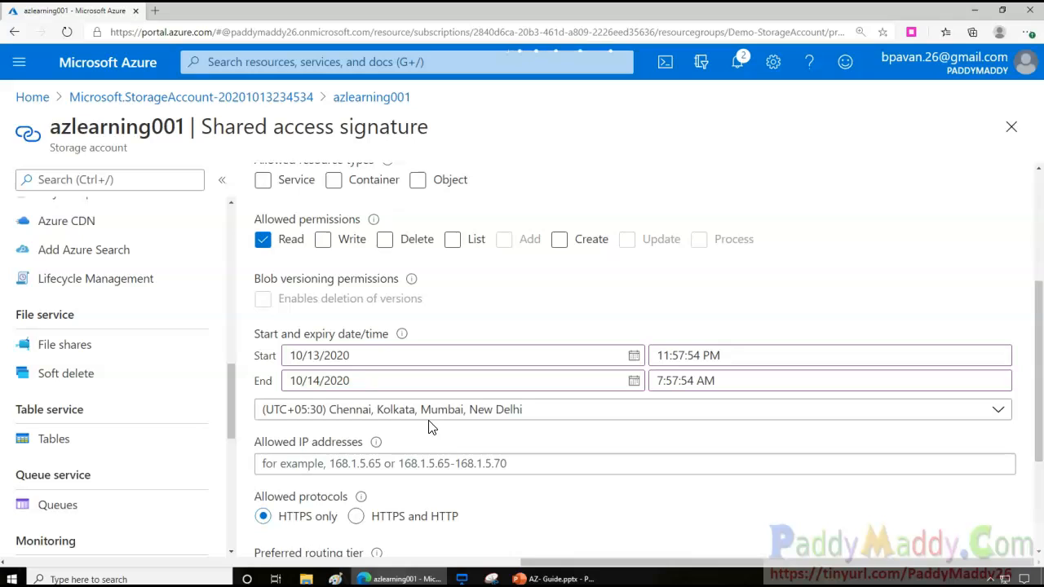
Set both the SAS start and end dates to October 24, 2020
left_click(635, 355)
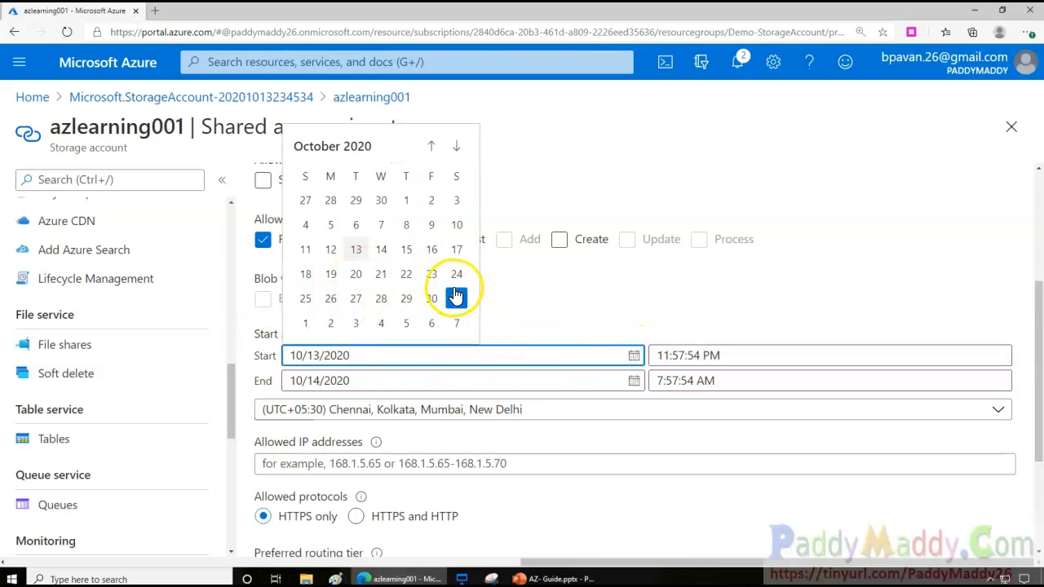
left_click(682, 325)
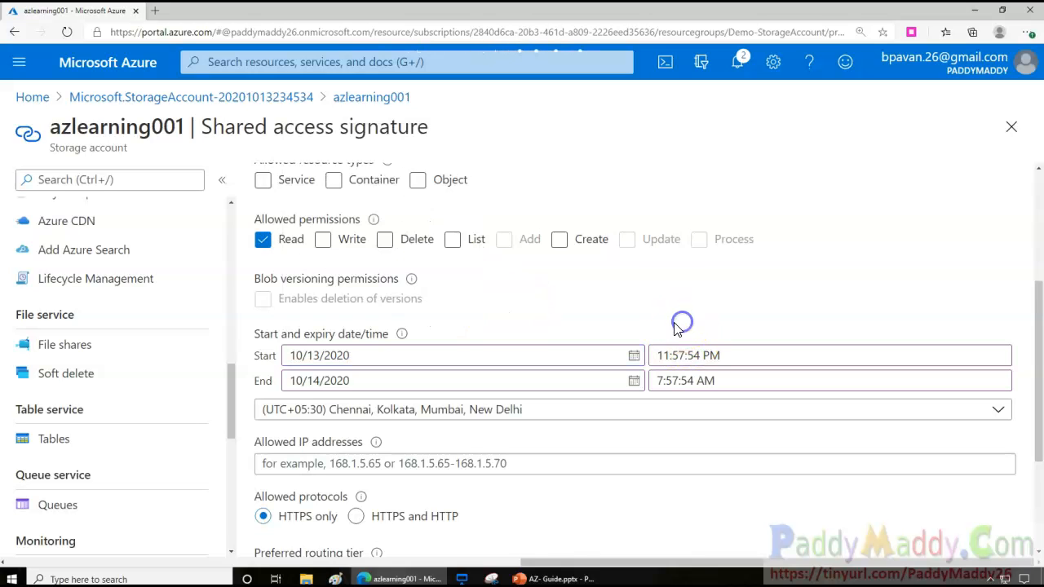
scroll(646, 487, "down", 1)
scroll(646, 487, "down", 2)
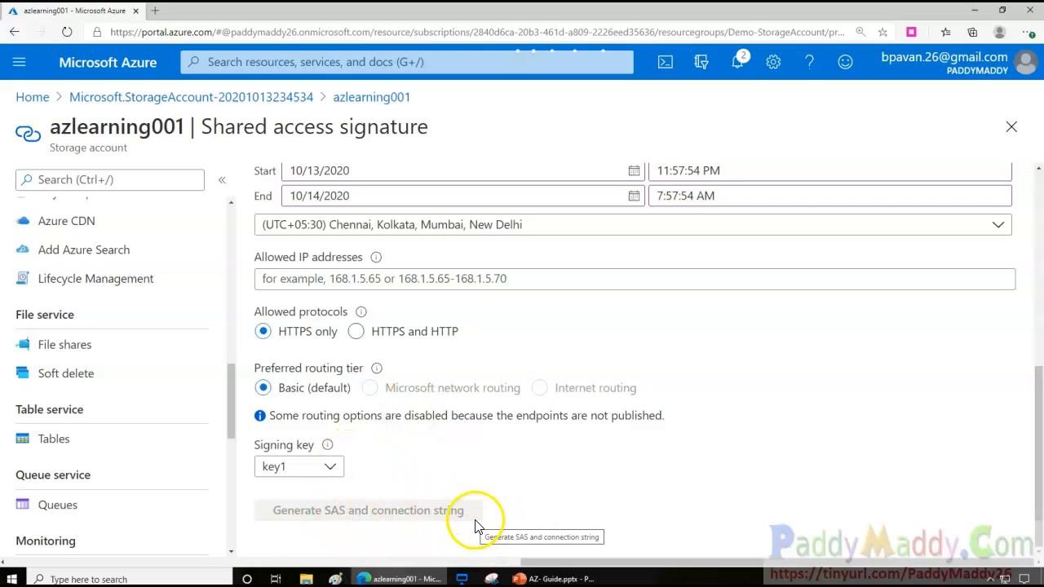
scroll(477, 524, "up", 3)
left_click(635, 349)
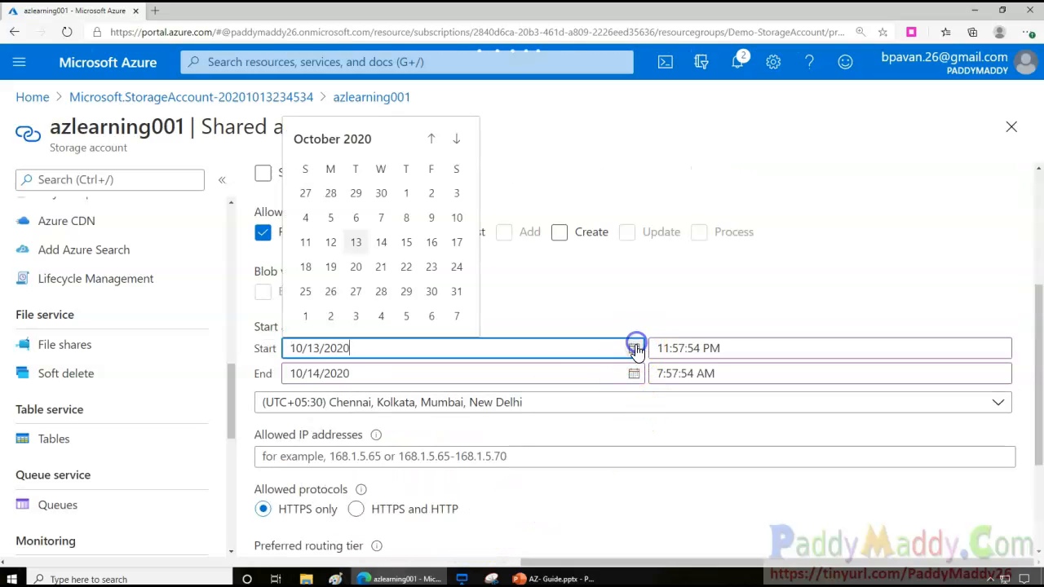
left_click(458, 269)
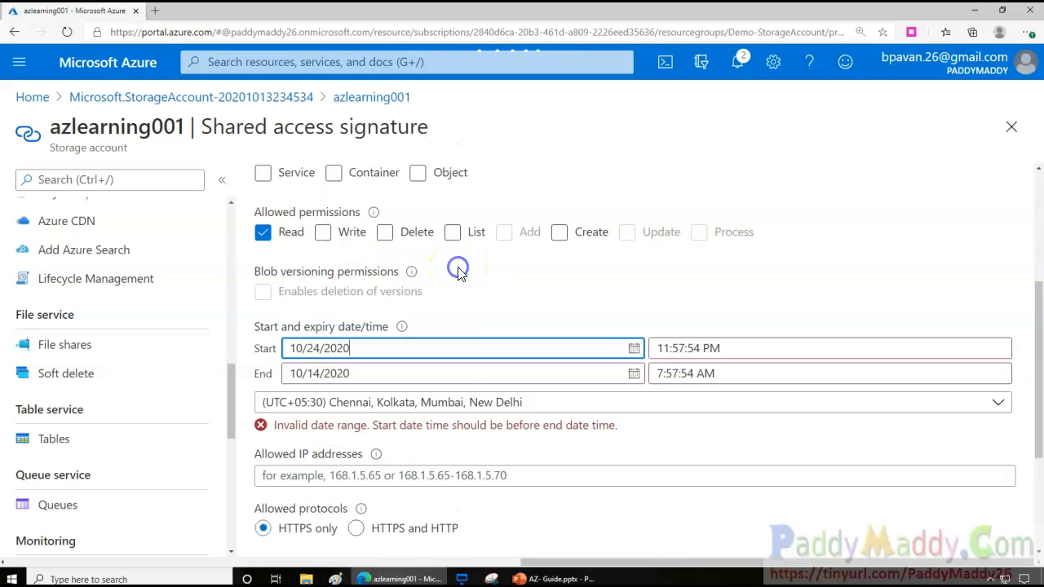
left_click(634, 376)
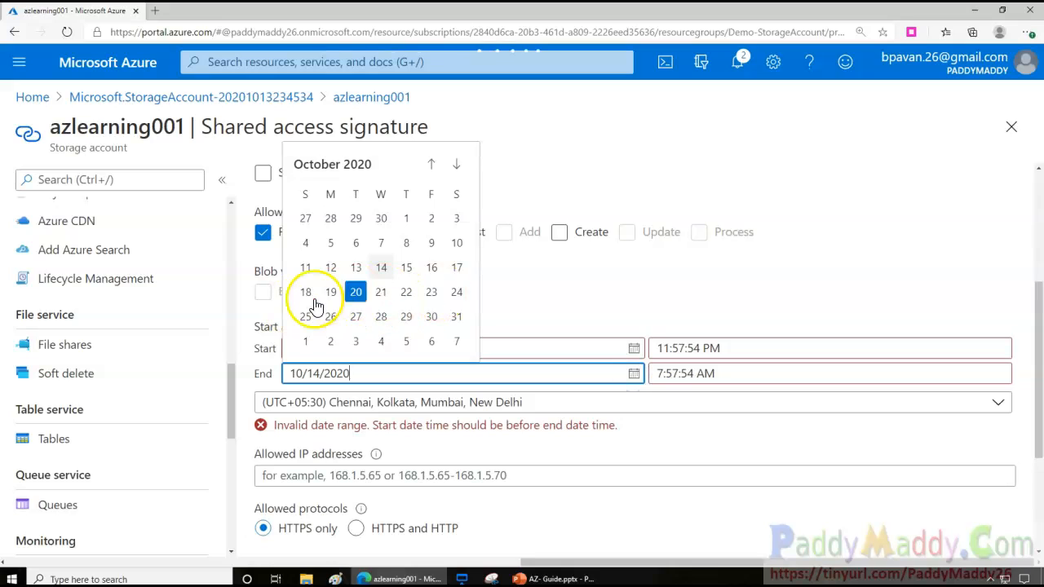
left_click(454, 293)
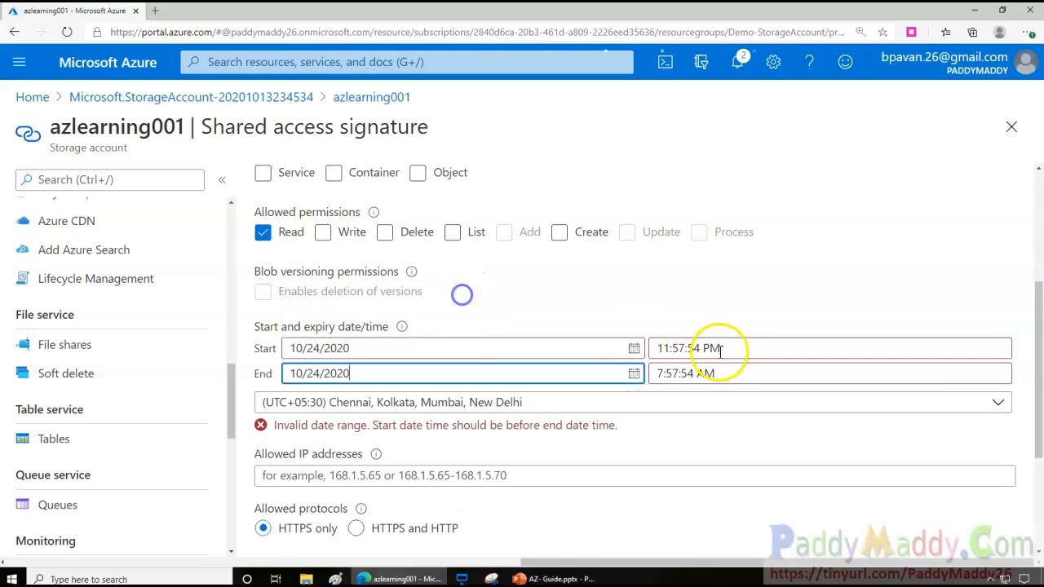
Set the start time to 11:57:54 AM and the end time to 1:57:54 PM
left_click(671, 348)
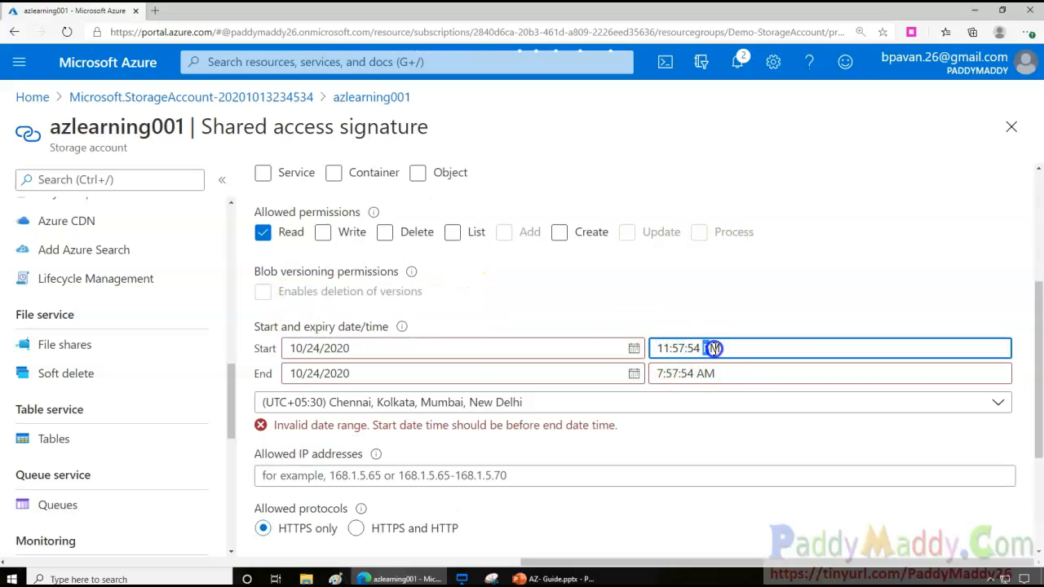
left_click(667, 375)
type("1")
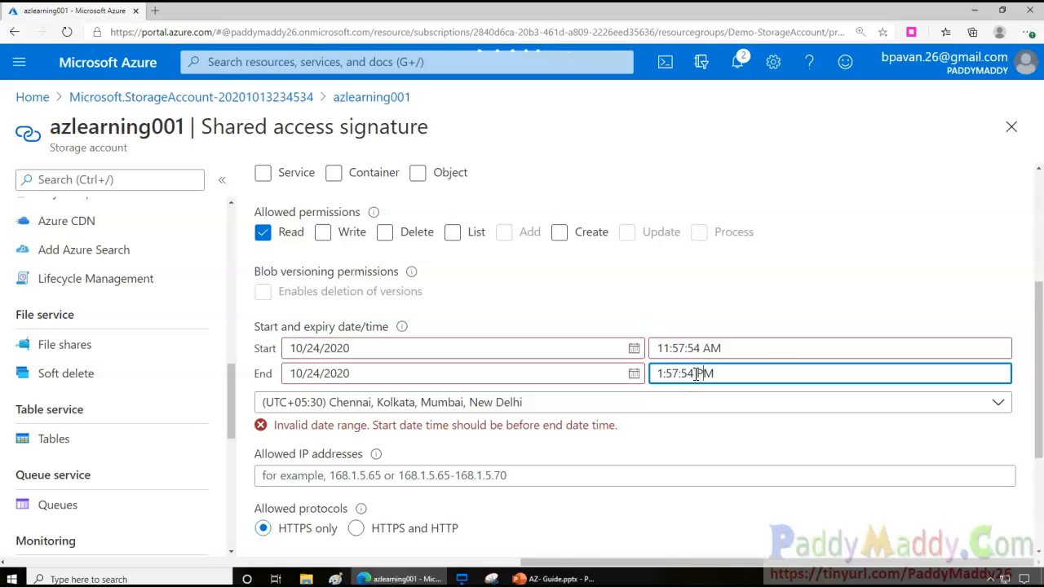
left_click(754, 360)
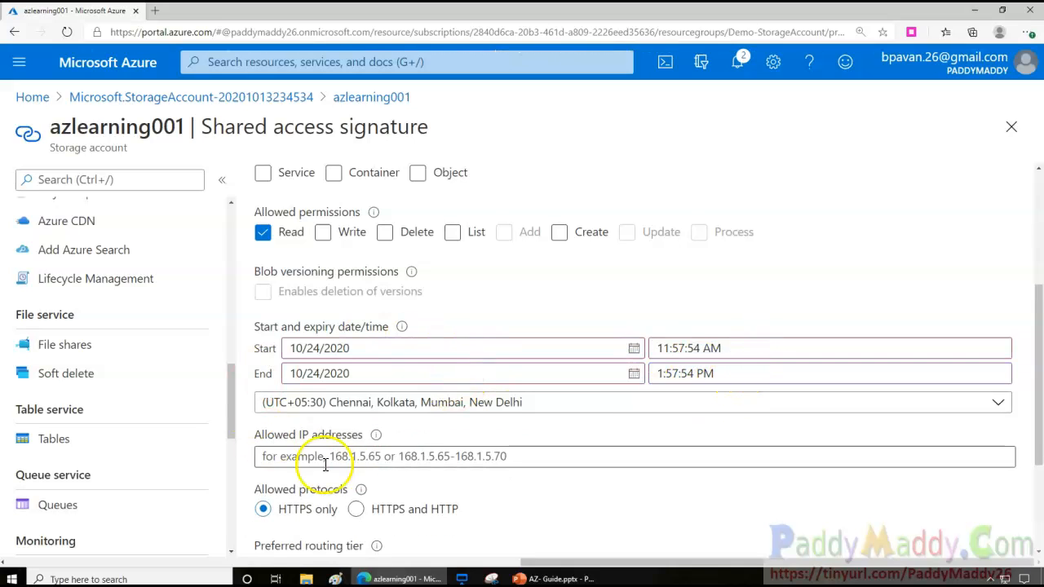
Review the SAS fields, try the Allowed IP addresses box, and return to Access keys
scroll(485, 408, "down", 3)
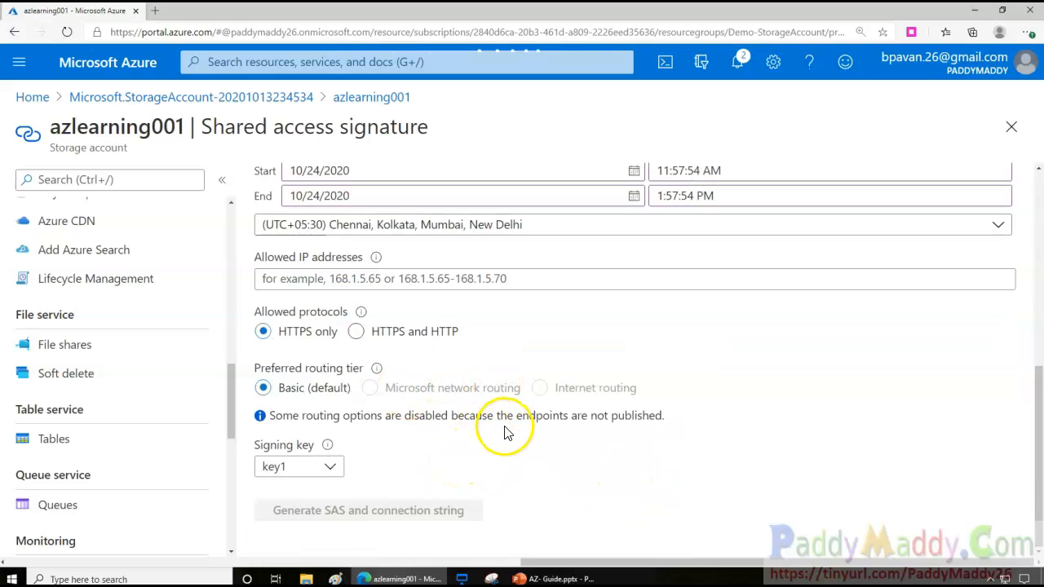
scroll(504, 432, "up", 2)
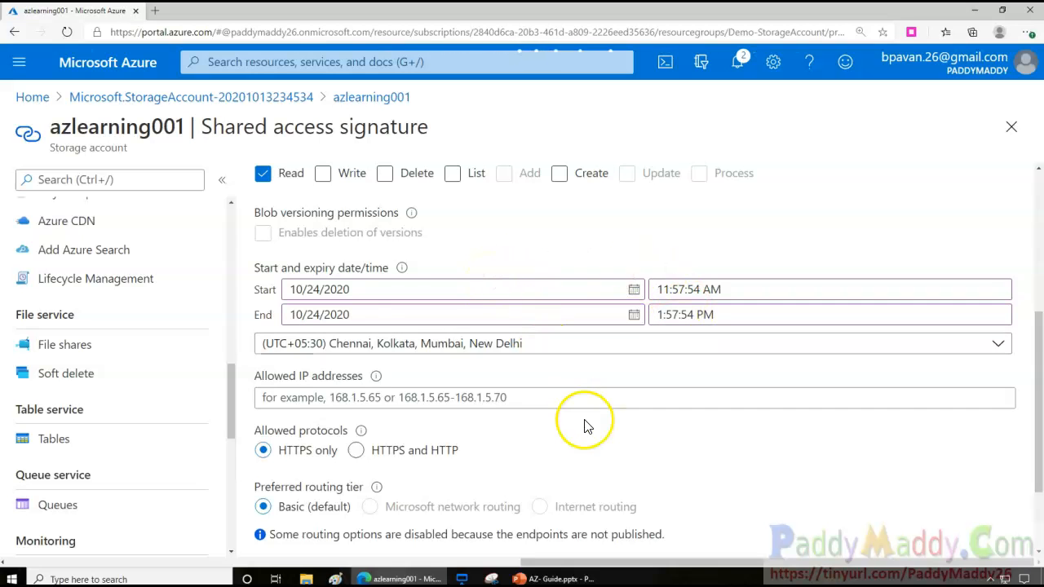
scroll(583, 427, "up", 3)
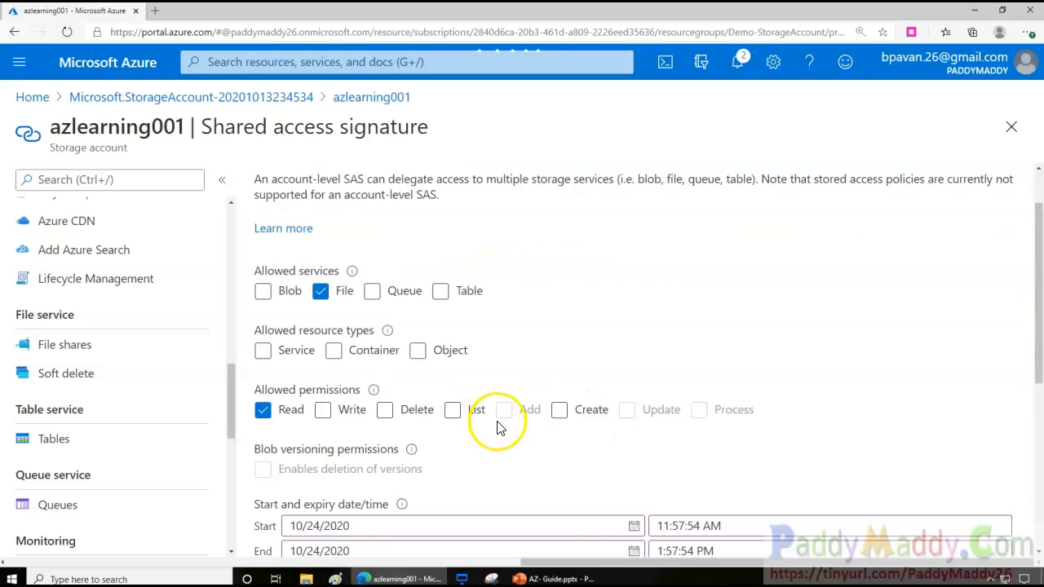
scroll(500, 428, "down", 4)
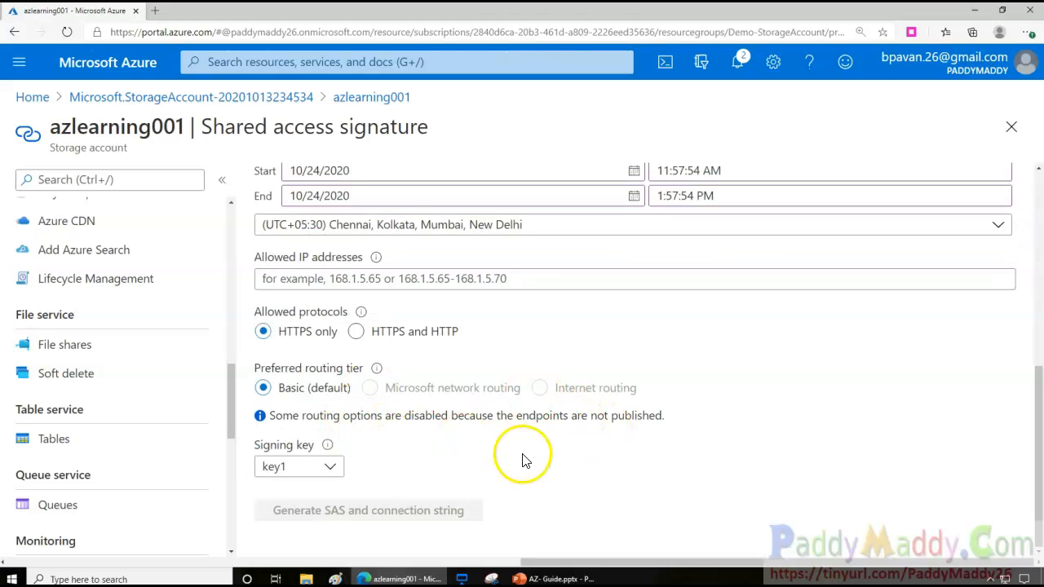
scroll(522, 444, "up", 2)
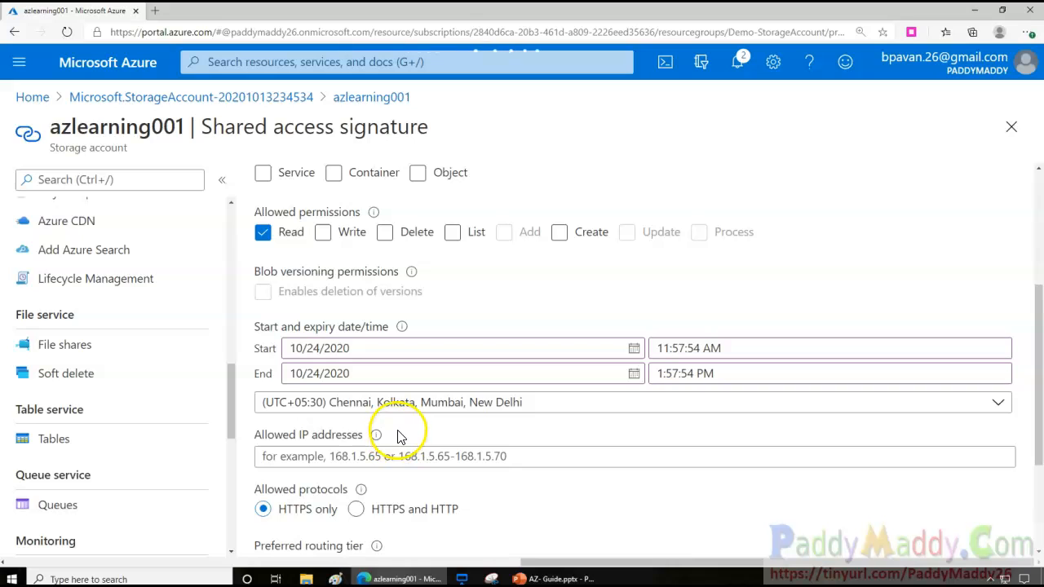
left_click(269, 457)
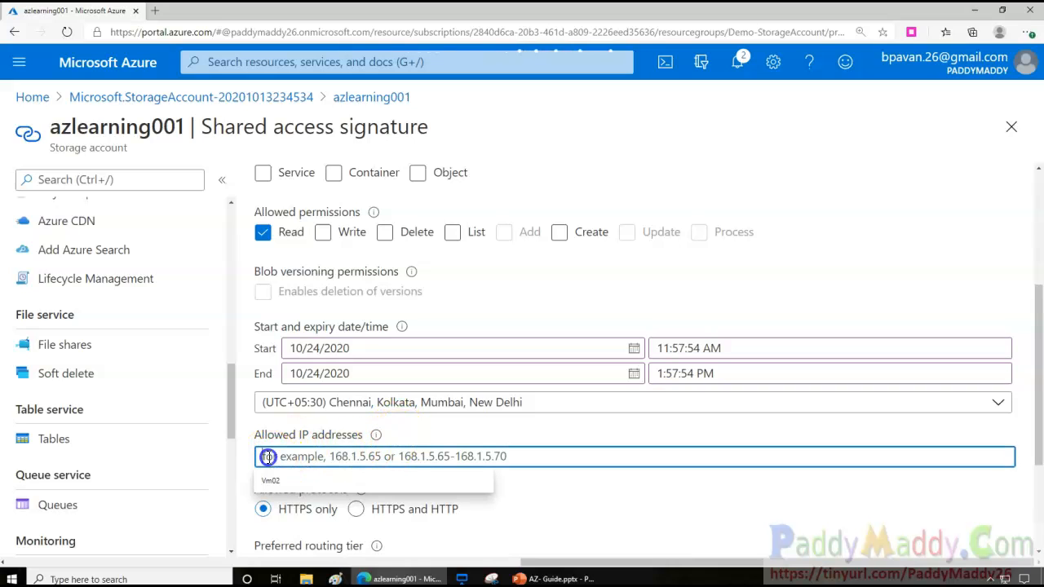
left_click(607, 539)
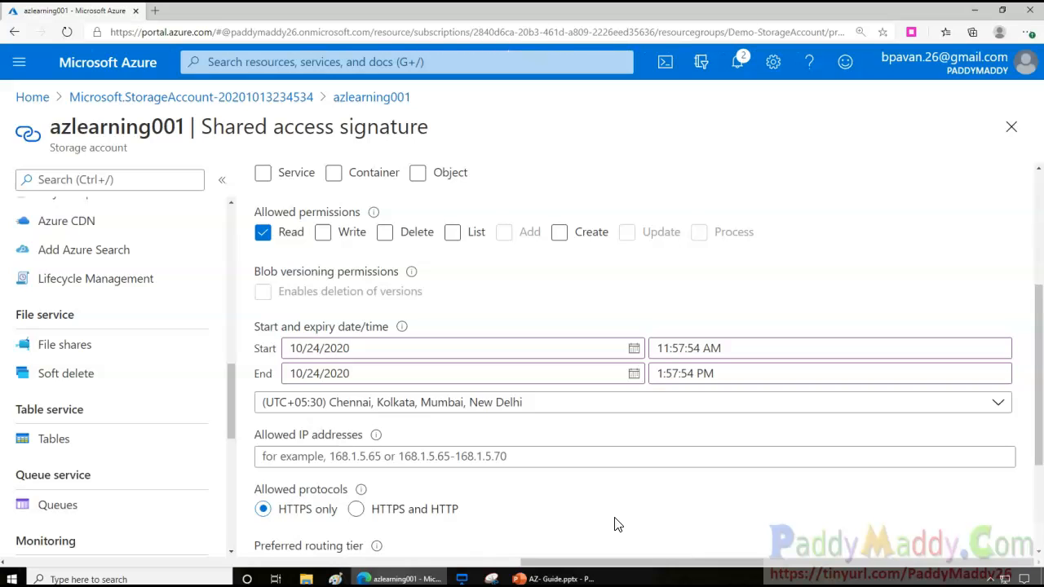
scroll(607, 518, "down", 2)
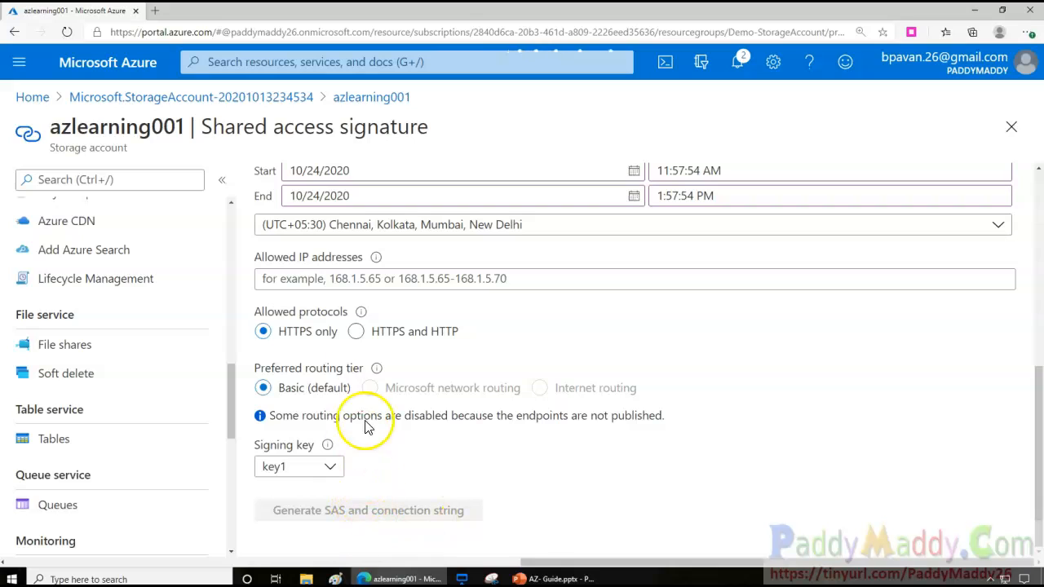
left_click(336, 277)
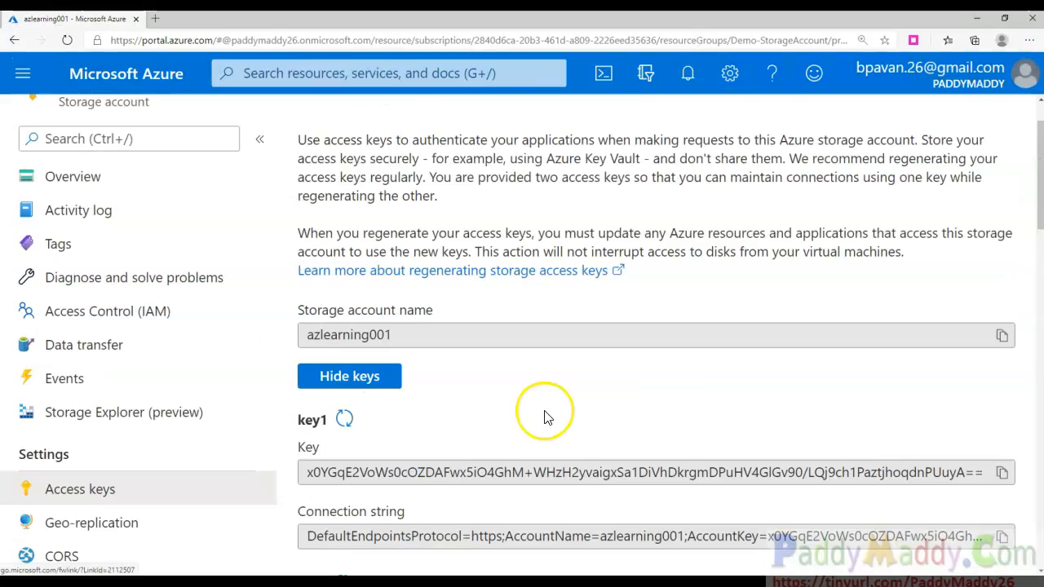
scroll(547, 418, "down", 2)
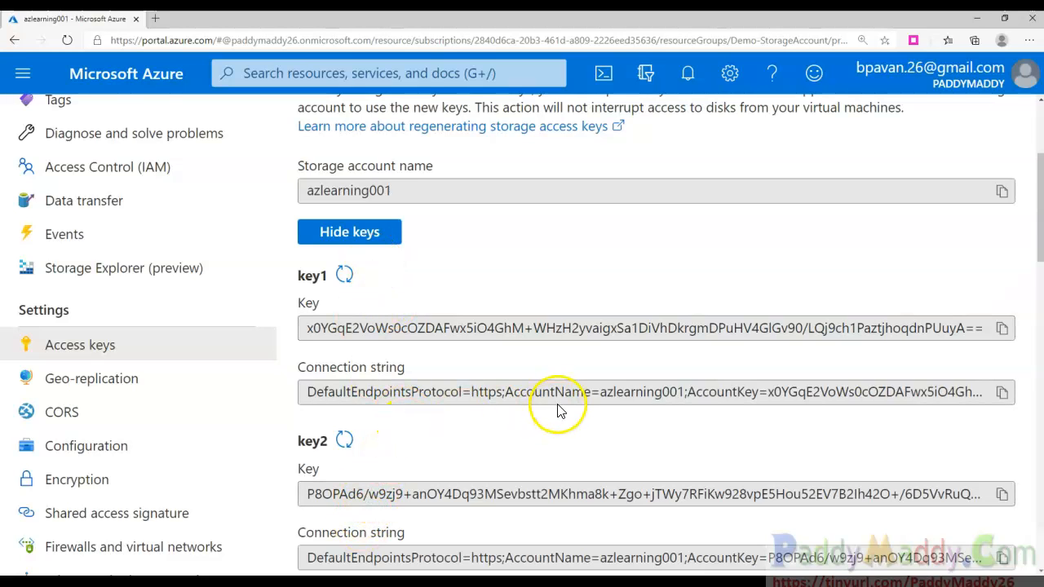
Select the whole key1 value and scroll back to the top of Access keys
scroll(562, 404, "down", 1)
left_click(456, 258)
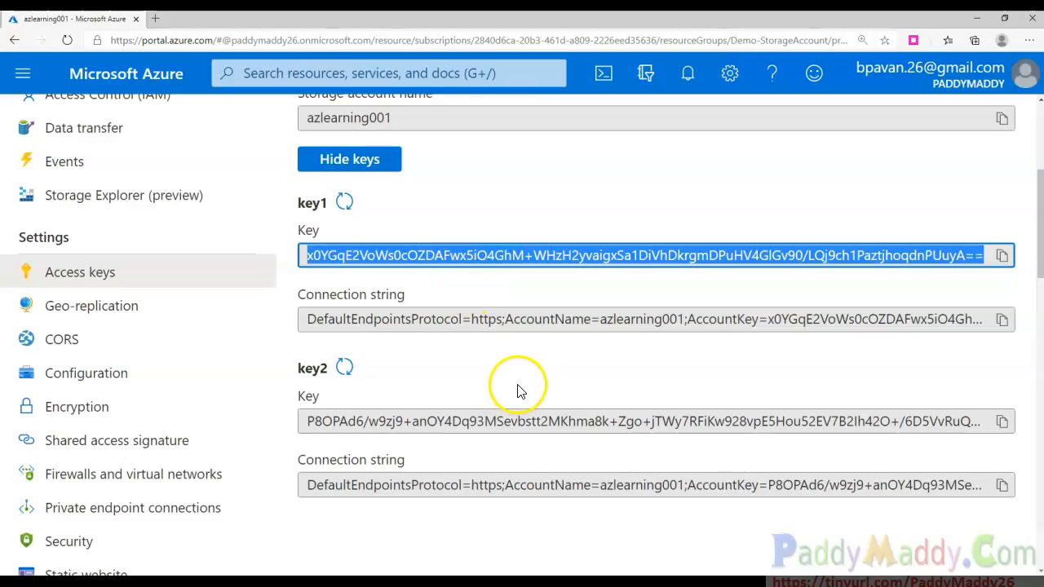
scroll(522, 404, "up", 4)
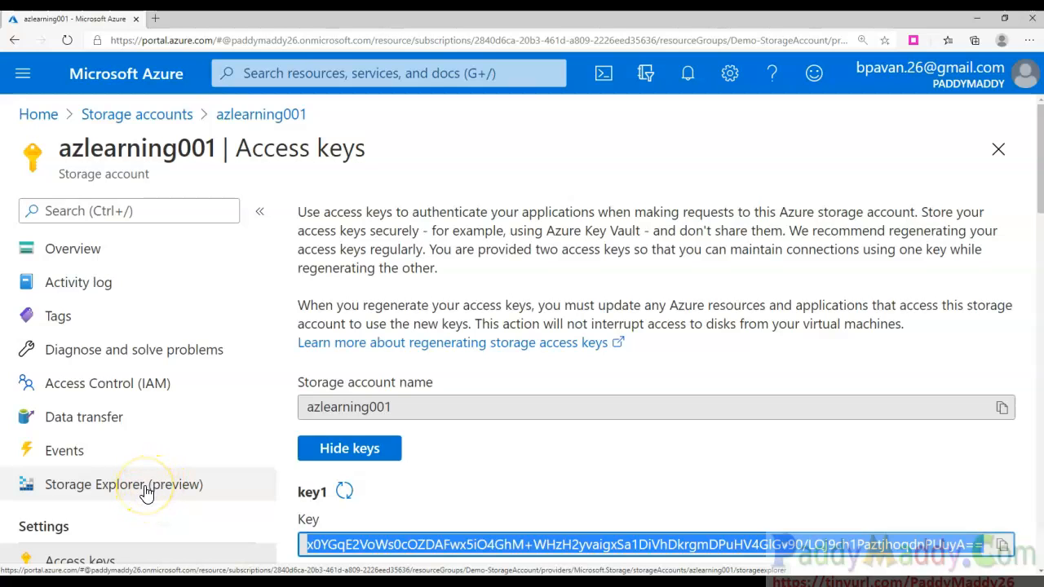
From the Overview page, launch azlearning001 in Azure Storage Explorer with Open in Explorer
left_click(95, 265)
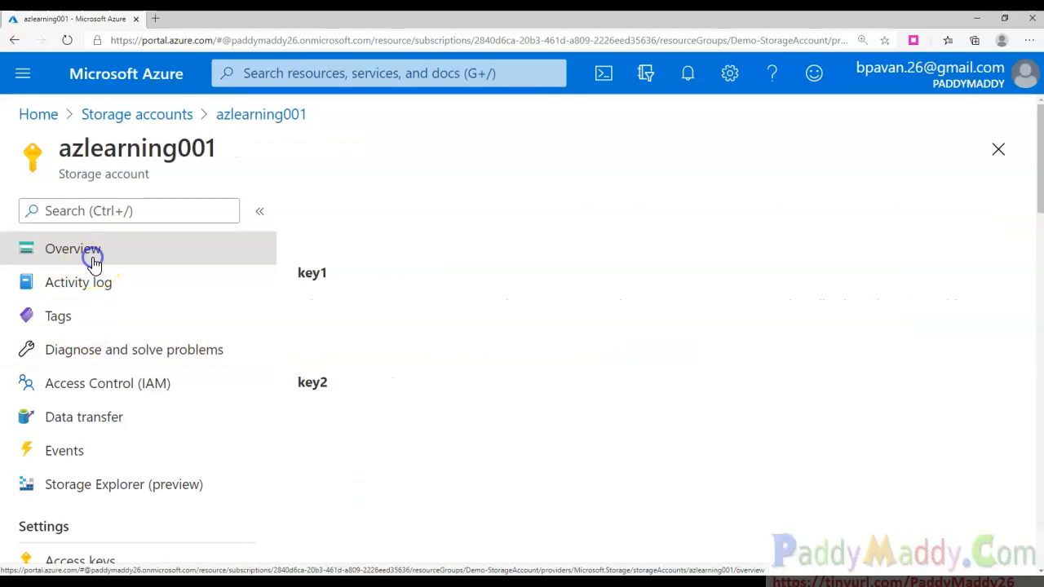
left_click(362, 222)
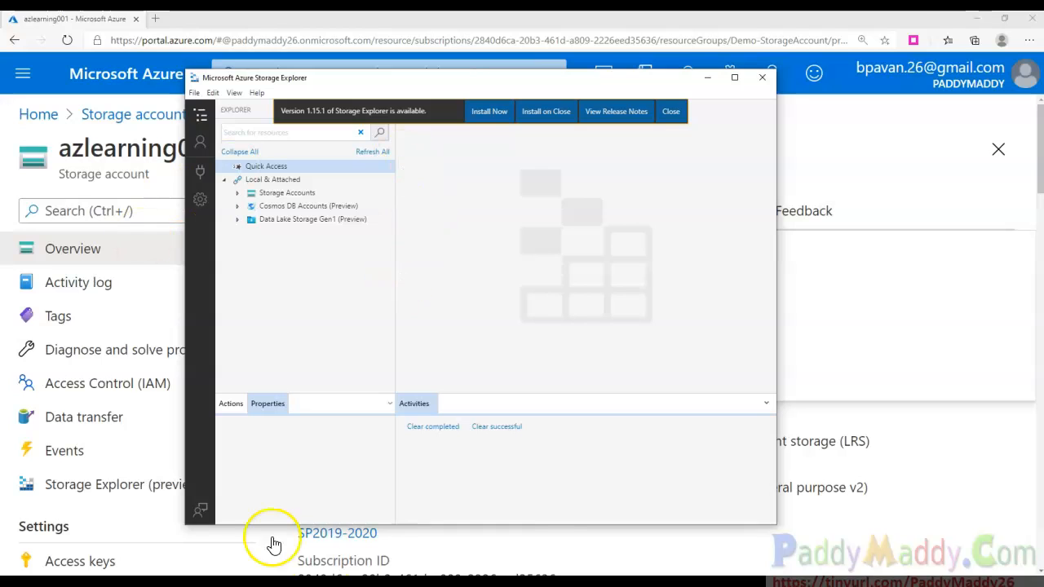
Dismiss the Azure sign-in window and reopen the Connect to Azure Storage choices
left_click(198, 176)
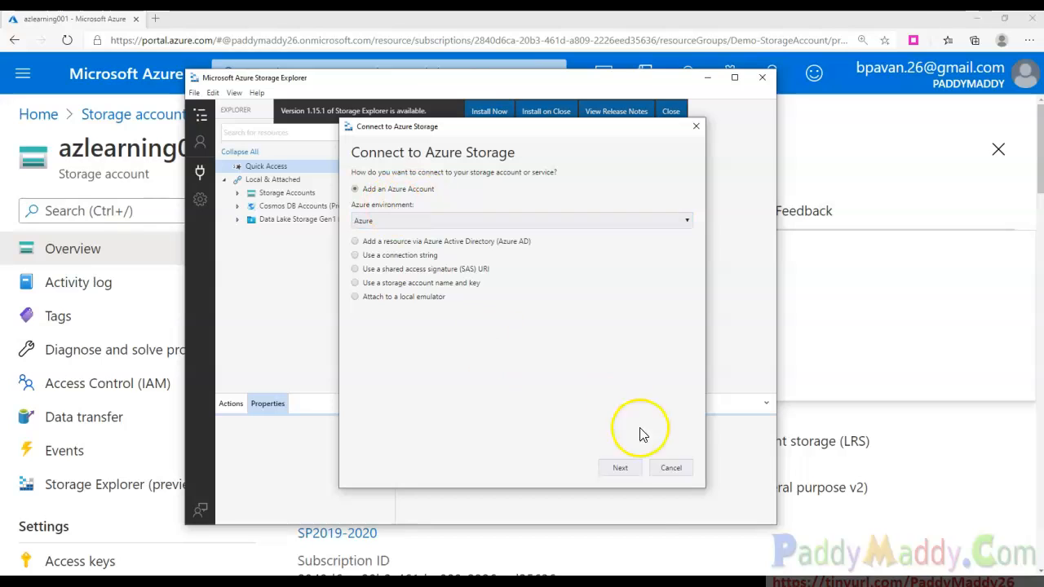
left_click(620, 469)
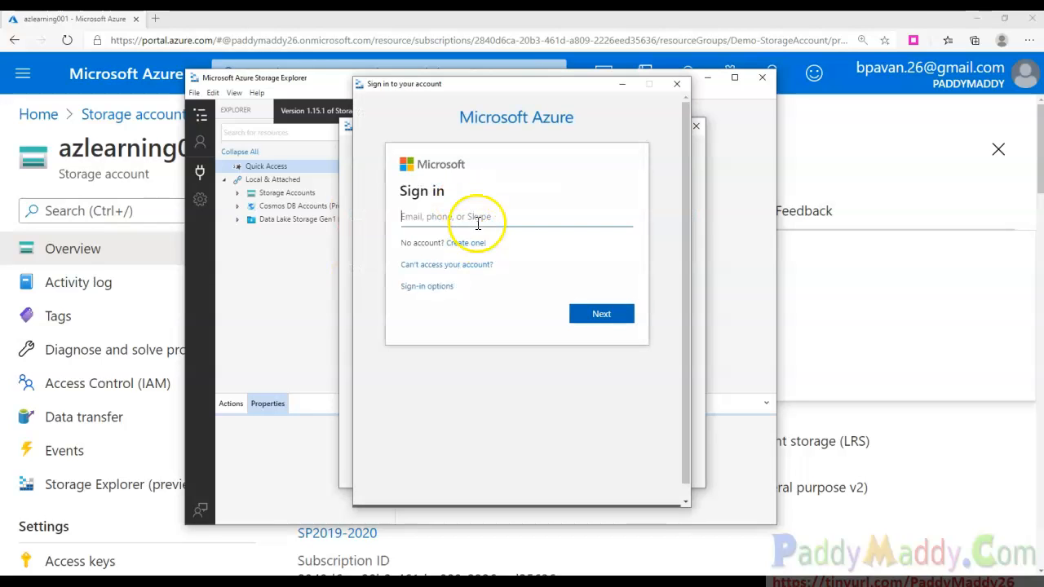
left_click(677, 83)
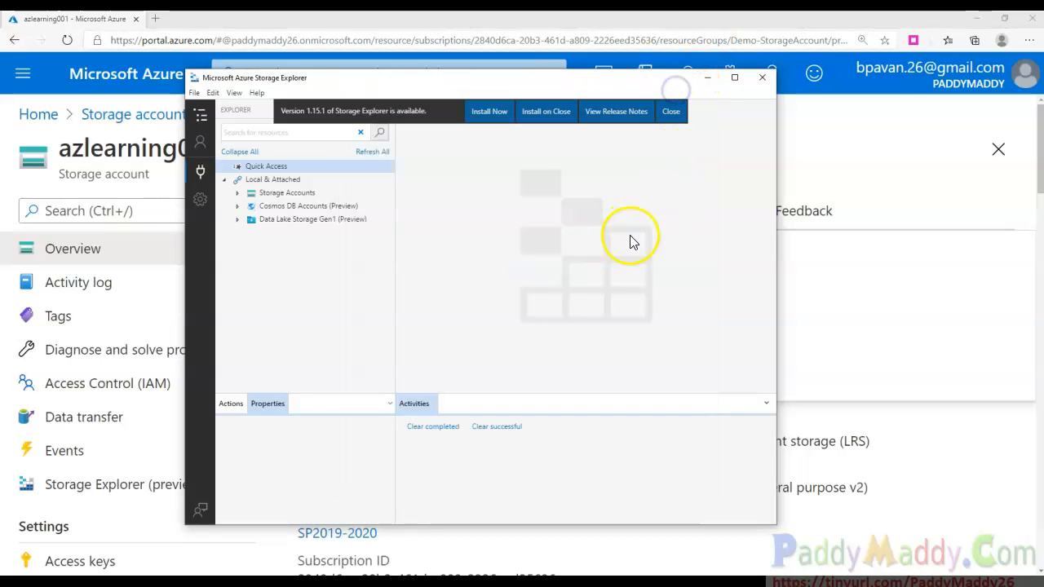
left_click(214, 180)
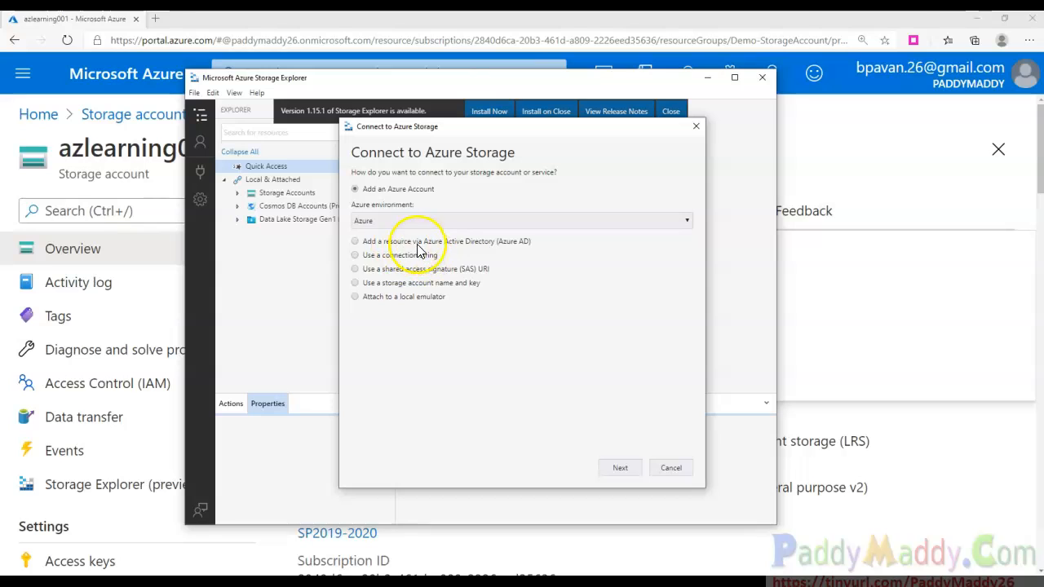
left_click(418, 242)
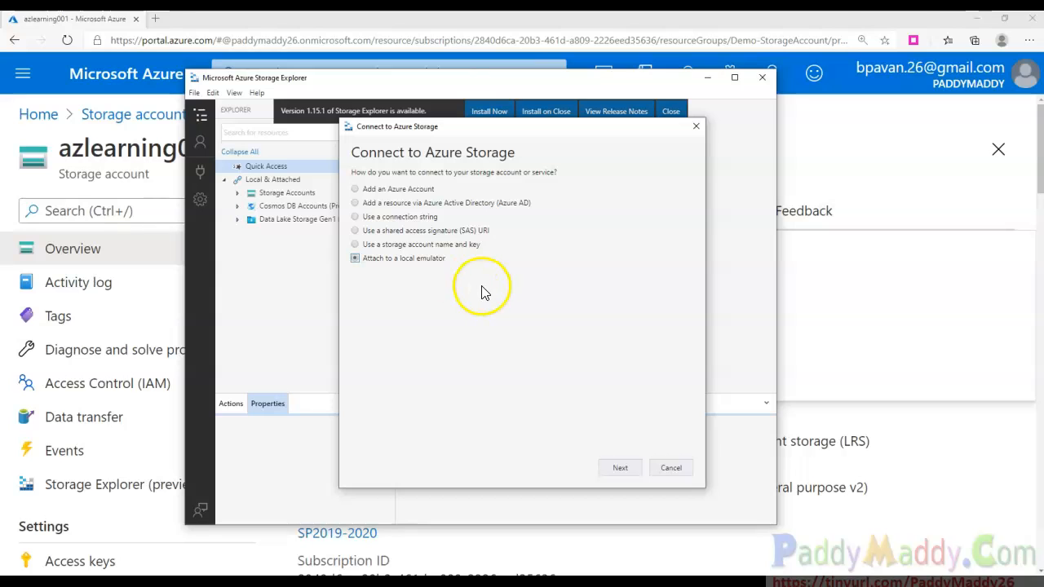
Select 'Use a storage account name and key', then look up the account's access keys in the portal
left_click(355, 245)
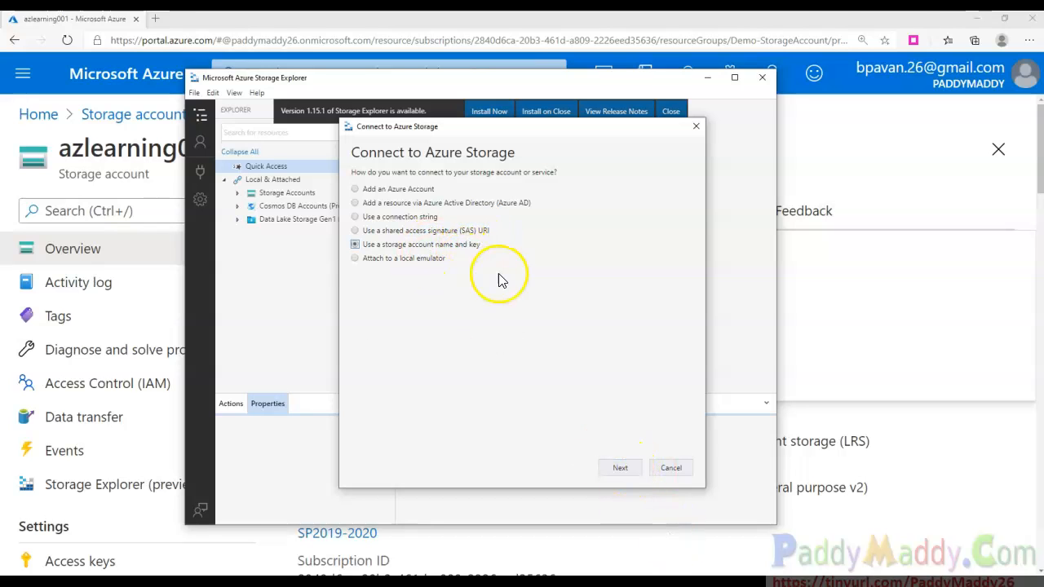
scroll(96, 494, "down", 3)
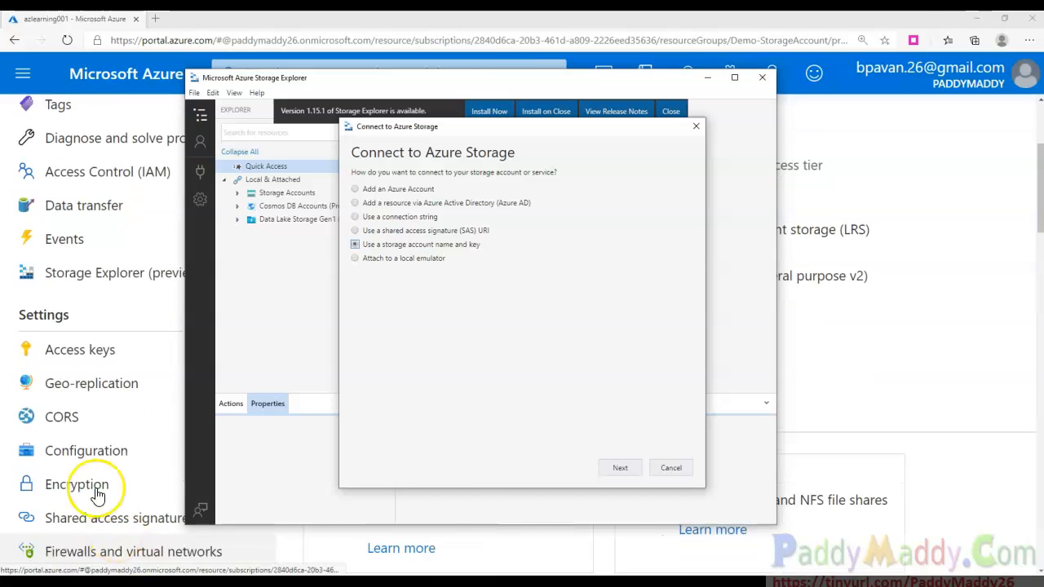
left_click(53, 349)
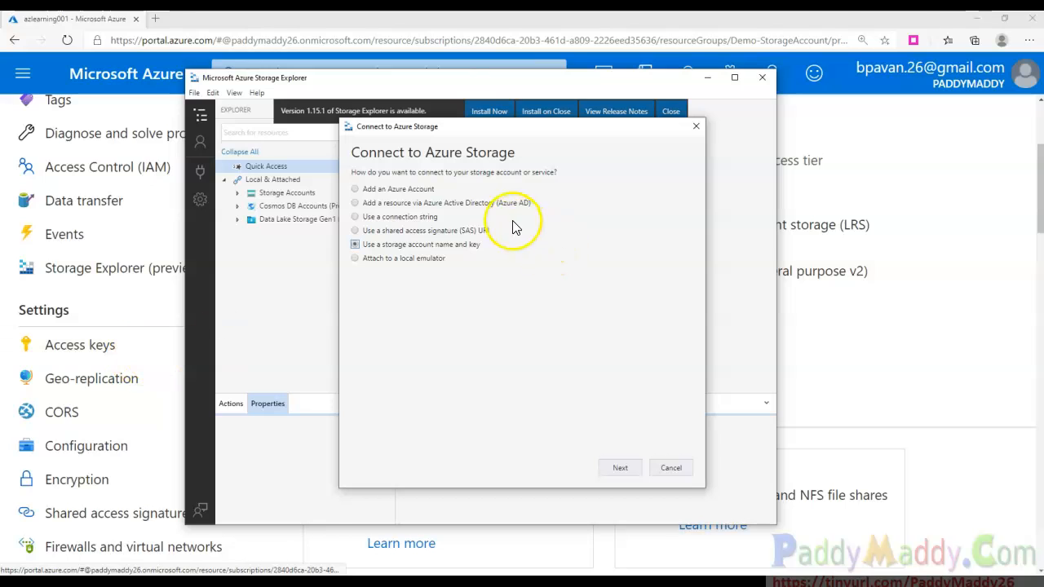
Advance to the name and key form and try its display name, account name and key fields
left_click(622, 469)
left_click(398, 197)
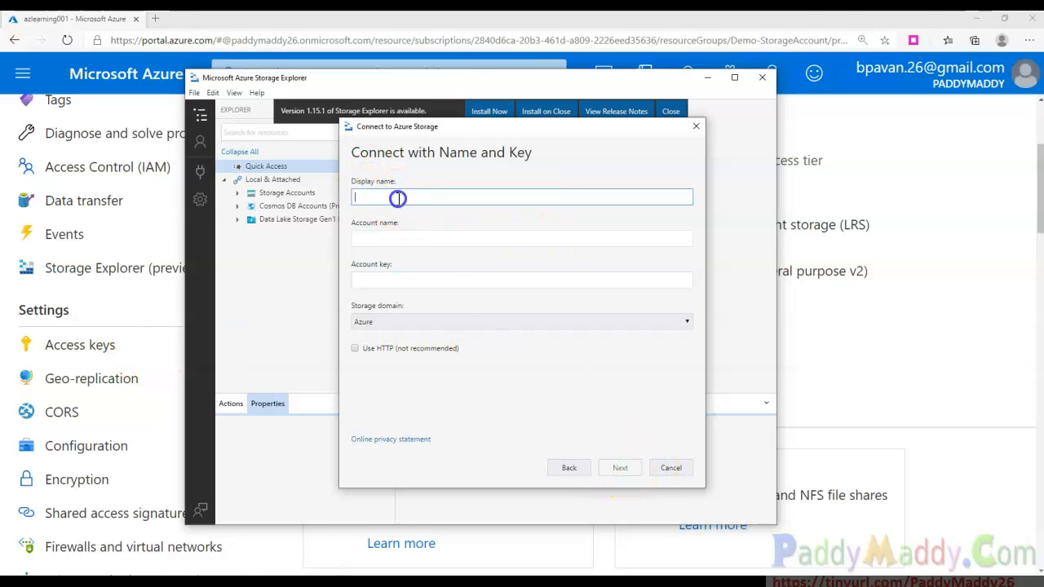
left_click(386, 240)
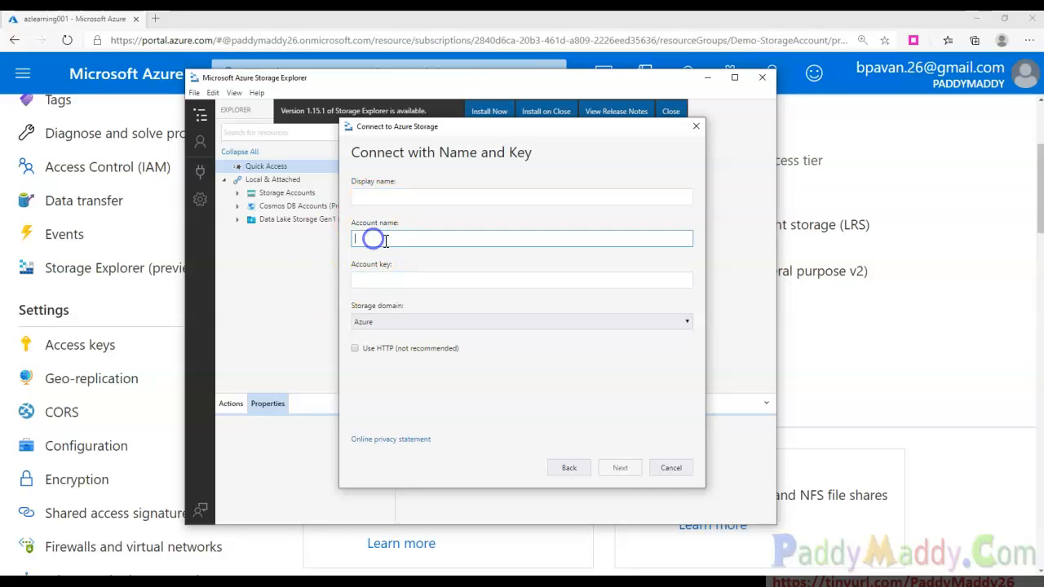
left_click(375, 283)
left_click(373, 235)
left_click(378, 282)
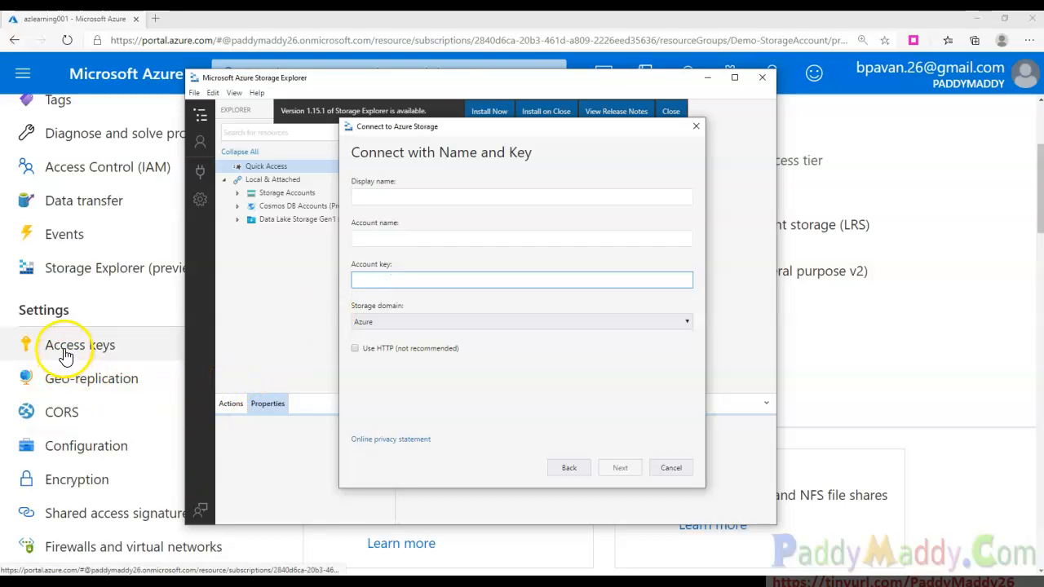
scroll(66, 356, "up", 5)
Copy azlearning001 from the portal overview and paste it as the Account name
left_click(88, 244)
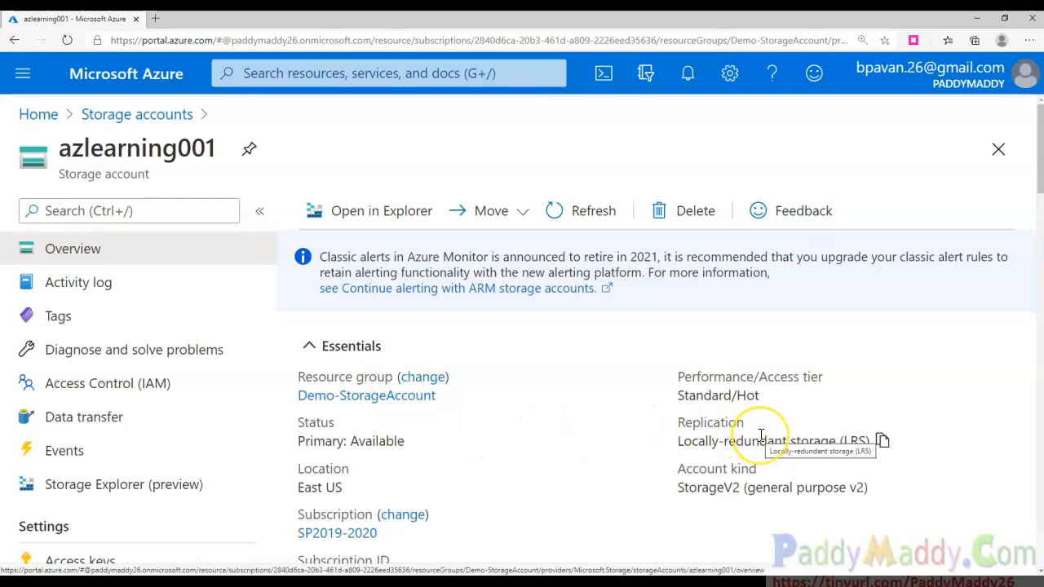
scroll(761, 436, "down", 3)
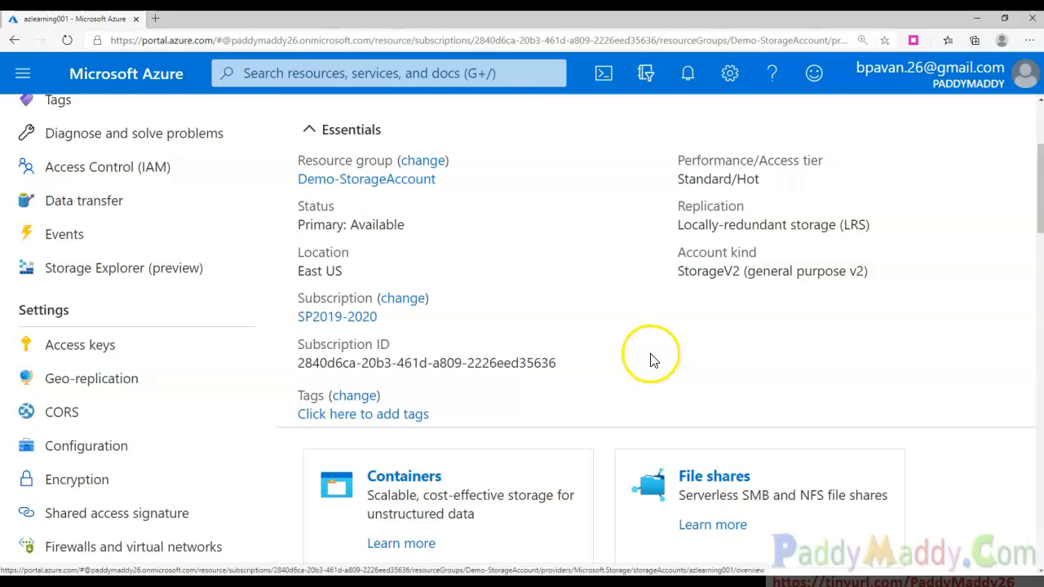
scroll(648, 355, "down", 7)
scroll(655, 354, "up", 10)
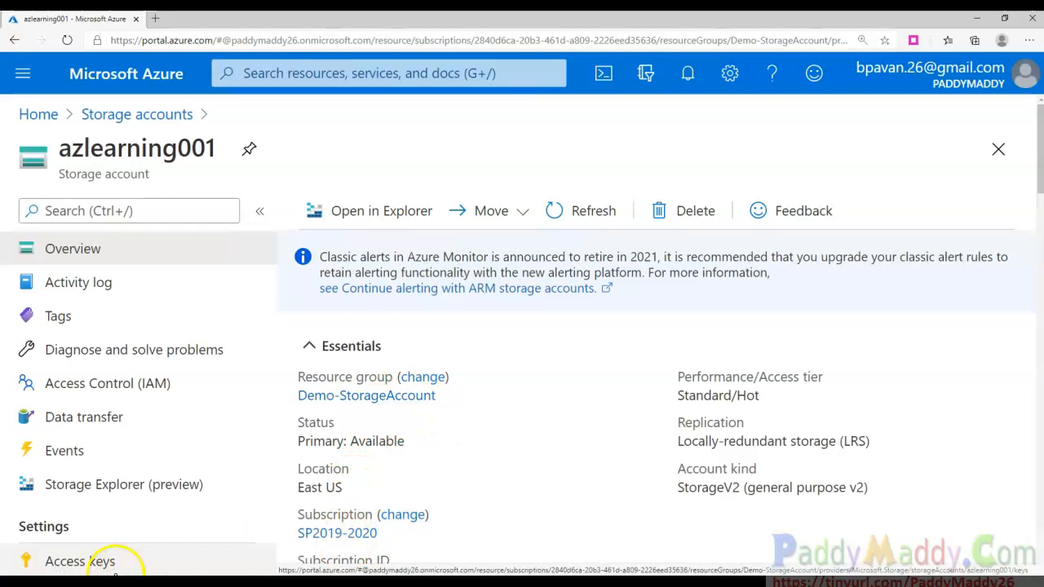
double_click(120, 147)
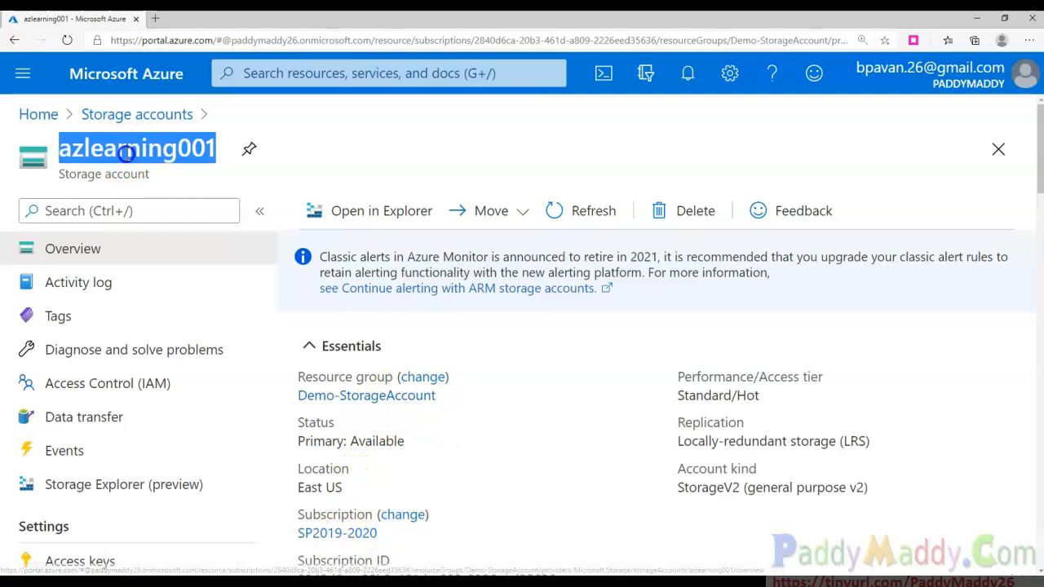
right_click(124, 155)
left_click(175, 170)
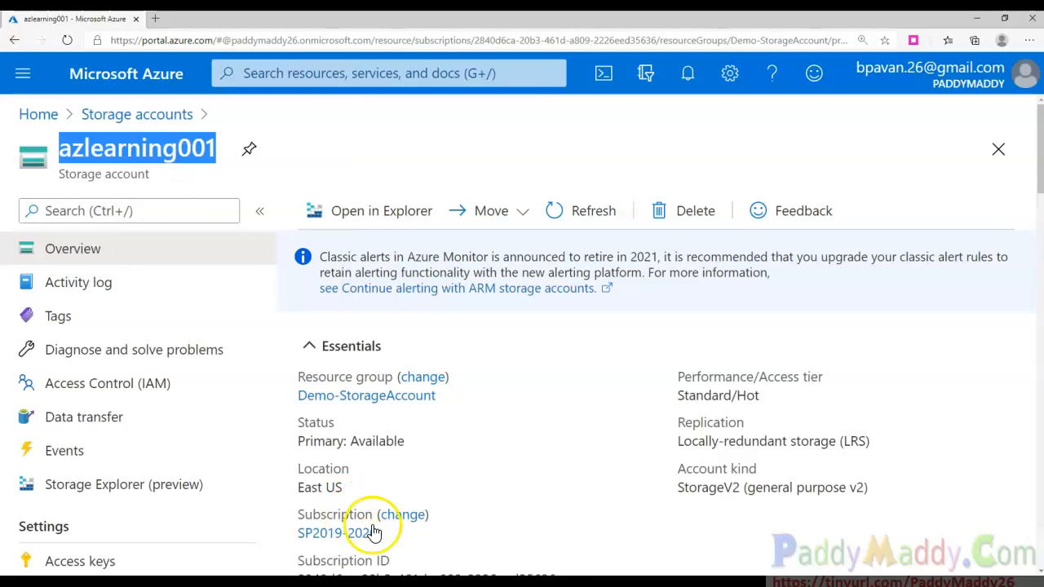
left_click(534, 584)
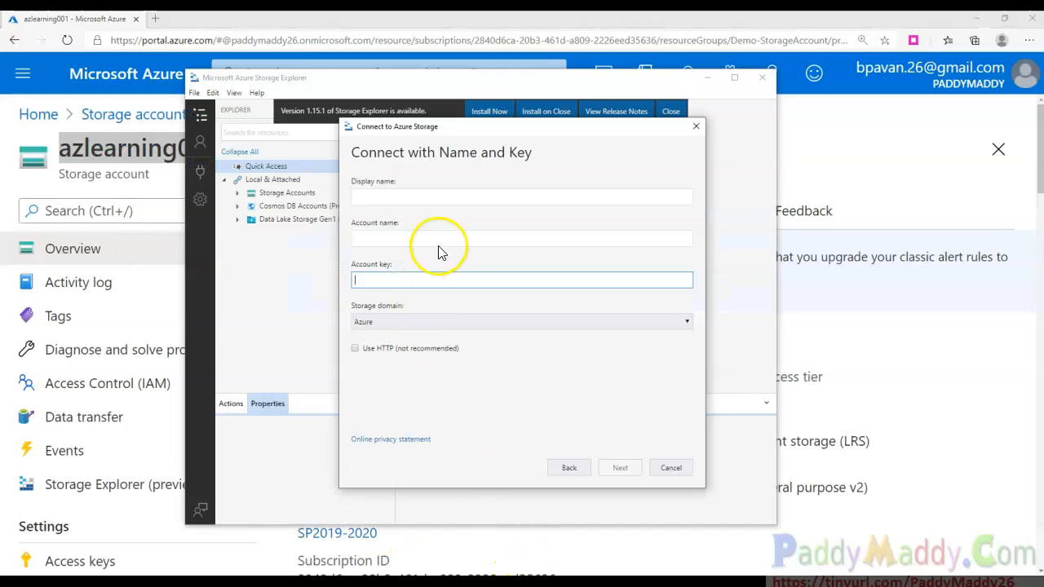
left_click(392, 238)
key("ctrl+v")
left_click(391, 196)
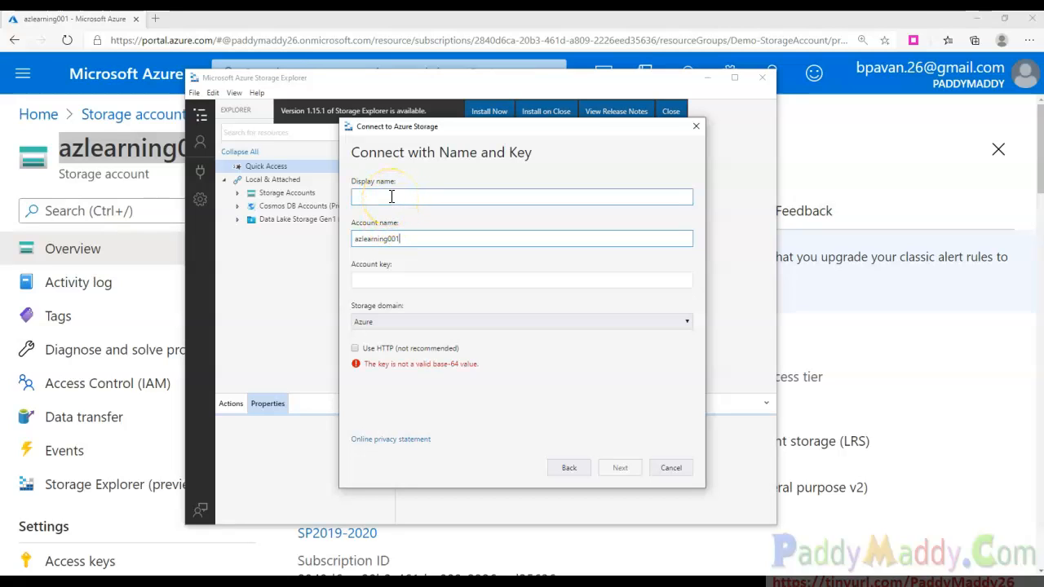
left_click(392, 197)
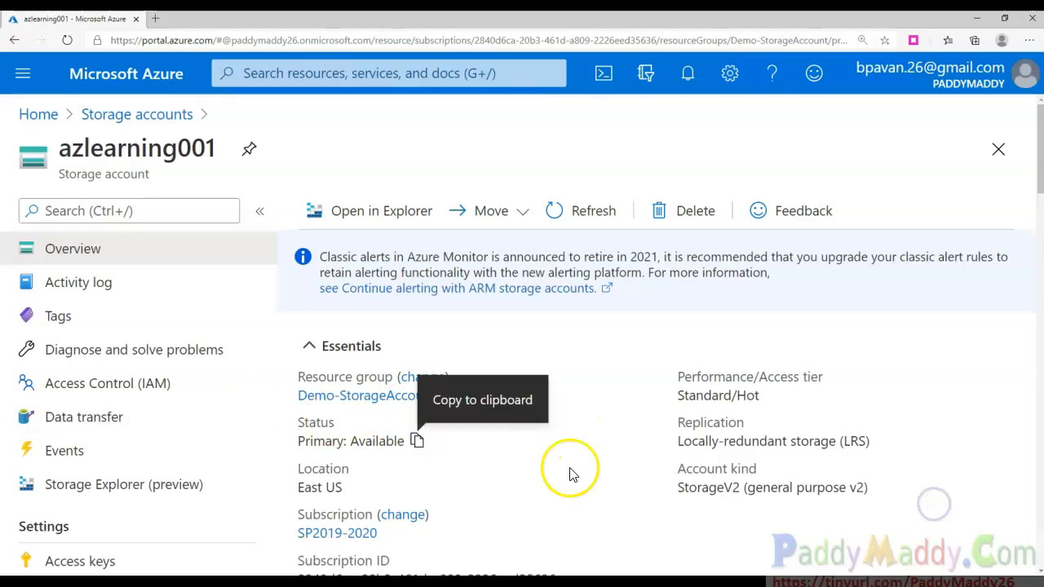
Paste key1's access key from the portal as Account key and review the connection summary
scroll(571, 476, "down", 1)
left_click(100, 488)
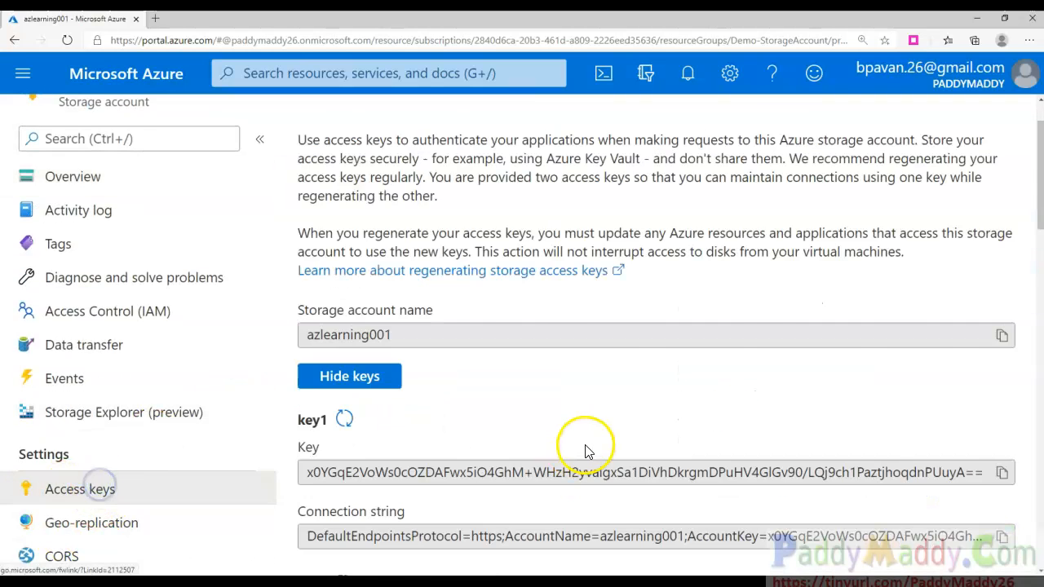
scroll(911, 429, "down", 2)
left_click(1001, 328)
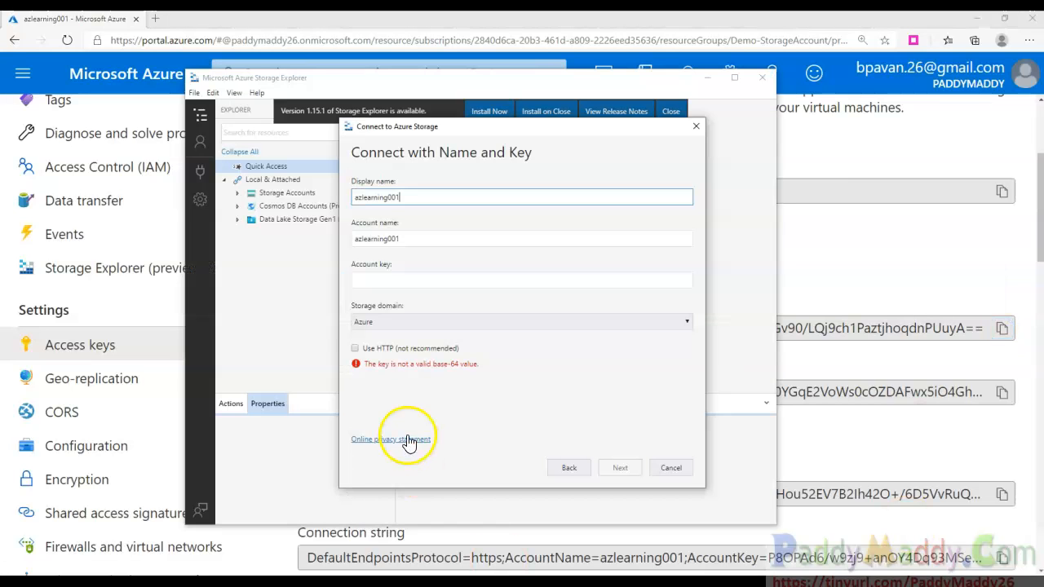
left_click(648, 280)
key("ctrl+v")
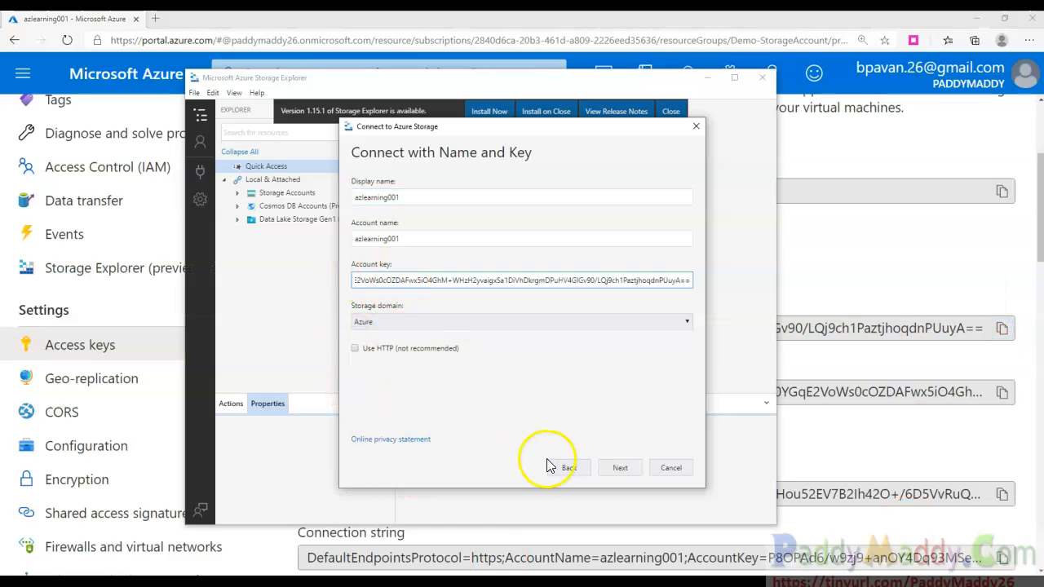
left_click(634, 470)
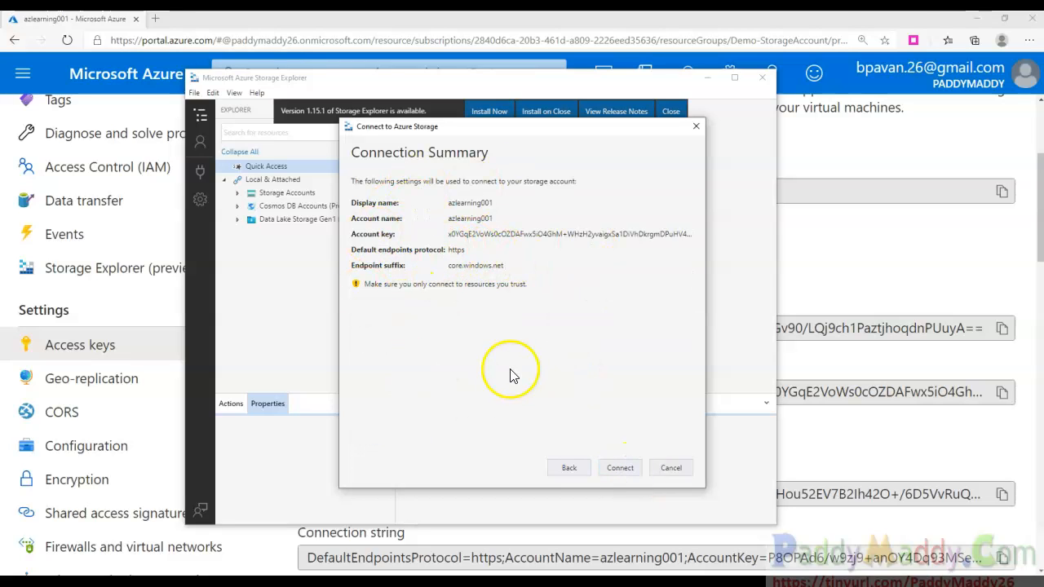
left_click_drag(451, 234, 679, 233)
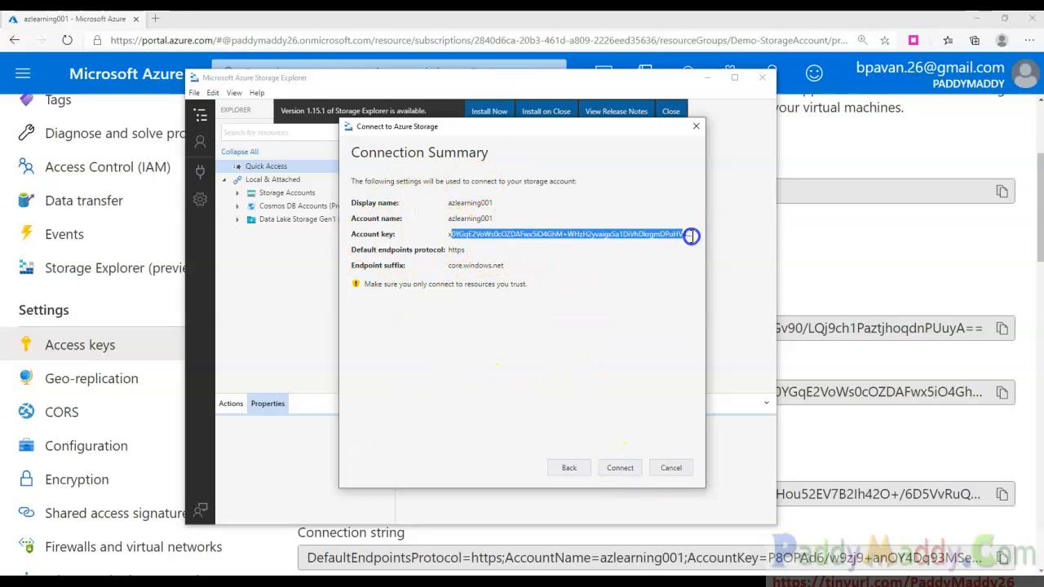
double_click(642, 239)
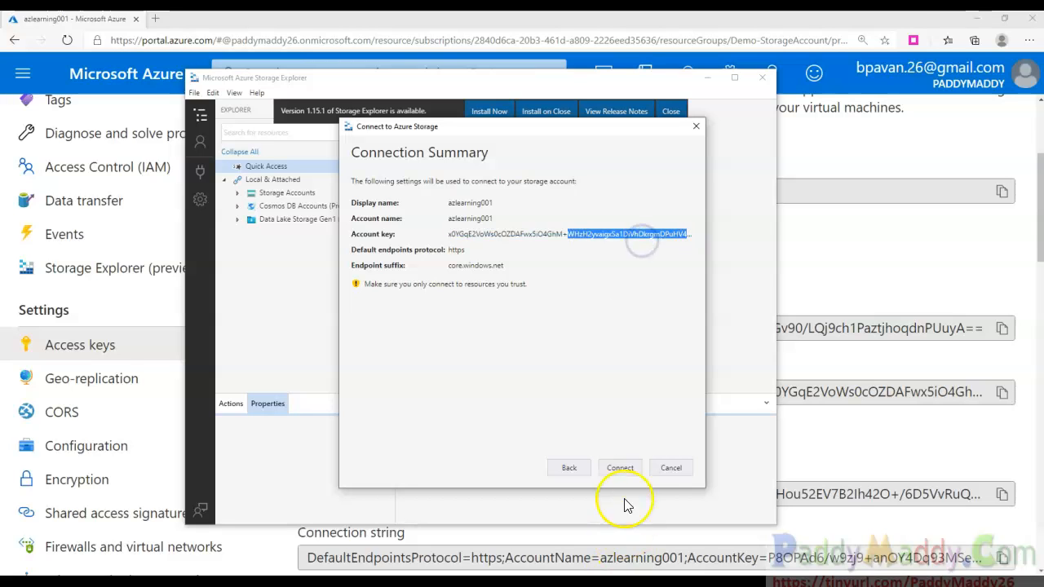
Connect to azlearning001 and browse the actions of its File Shares and Queues services
left_click(620, 468)
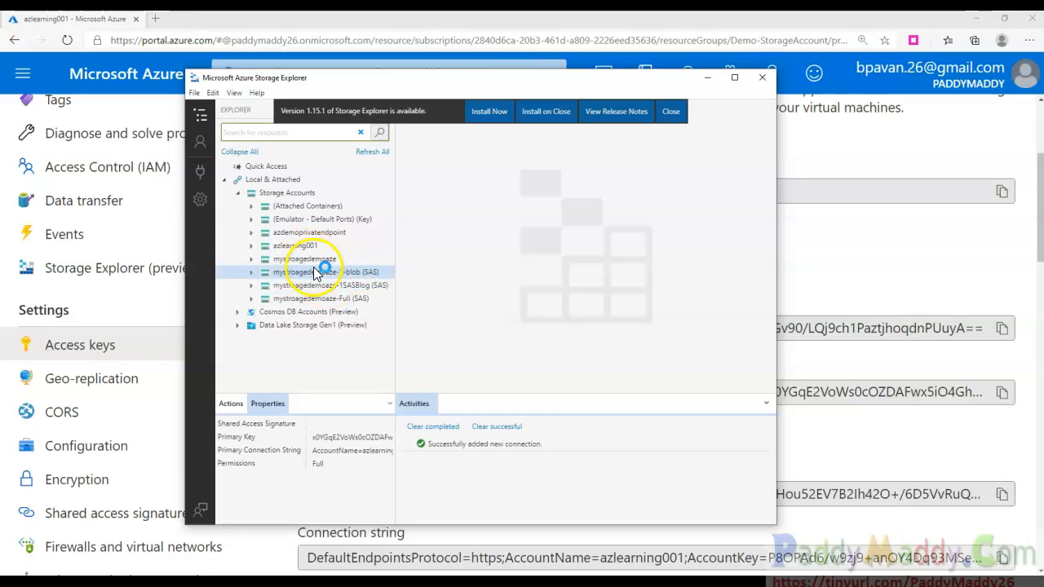
left_click(253, 247)
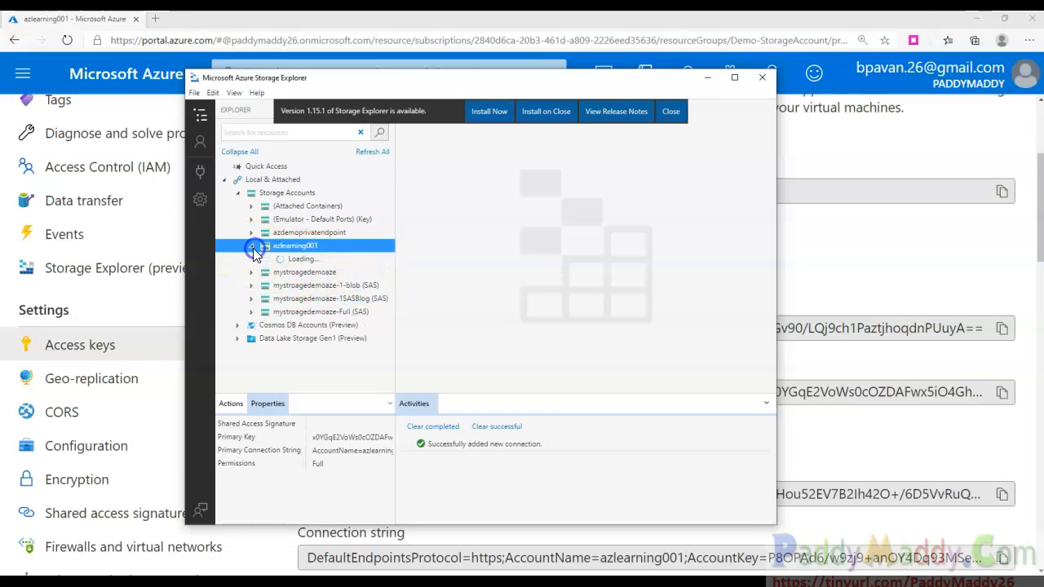
scroll(114, 245, "up", 5)
left_click_drag(364, 77, 484, 87)
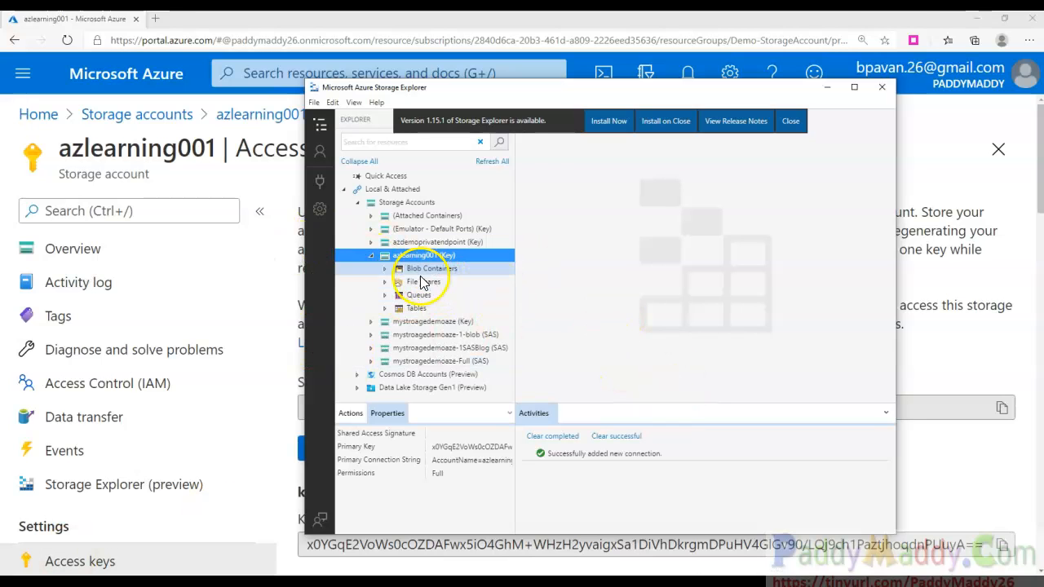
left_click(401, 282)
left_click(382, 283)
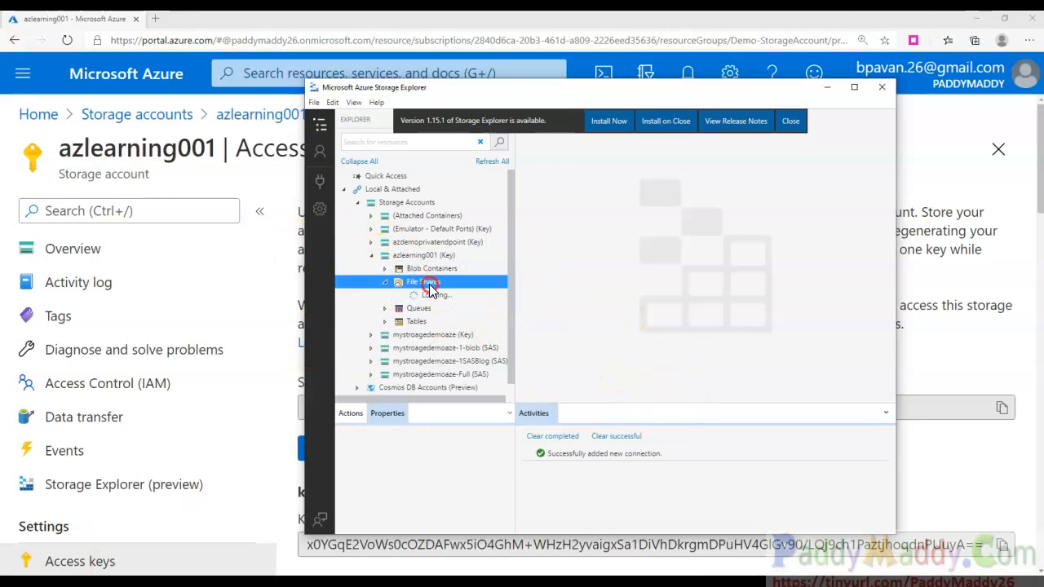
right_click(434, 286)
left_click(438, 294)
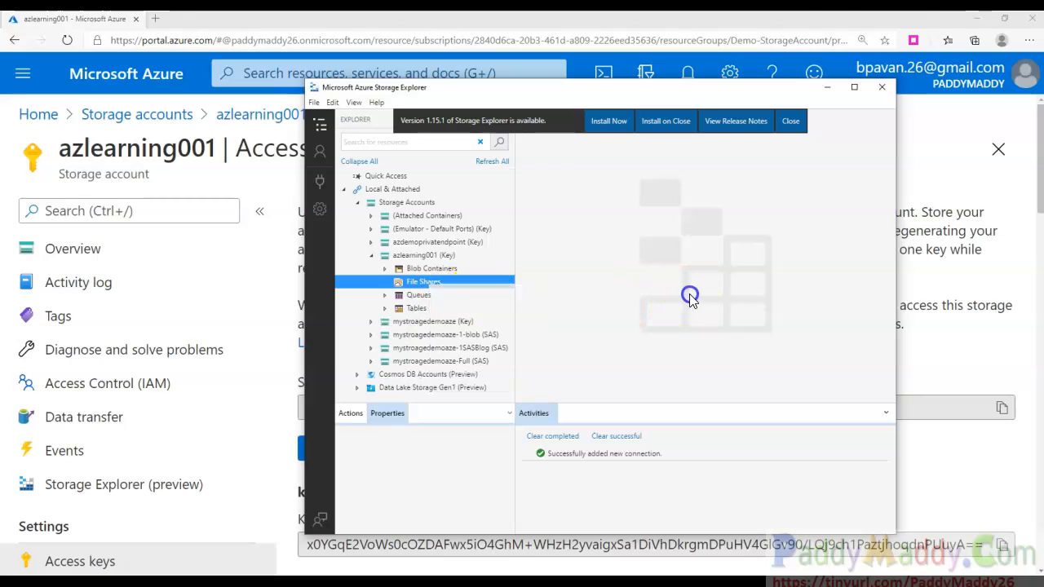
left_click(427, 298)
right_click(427, 298)
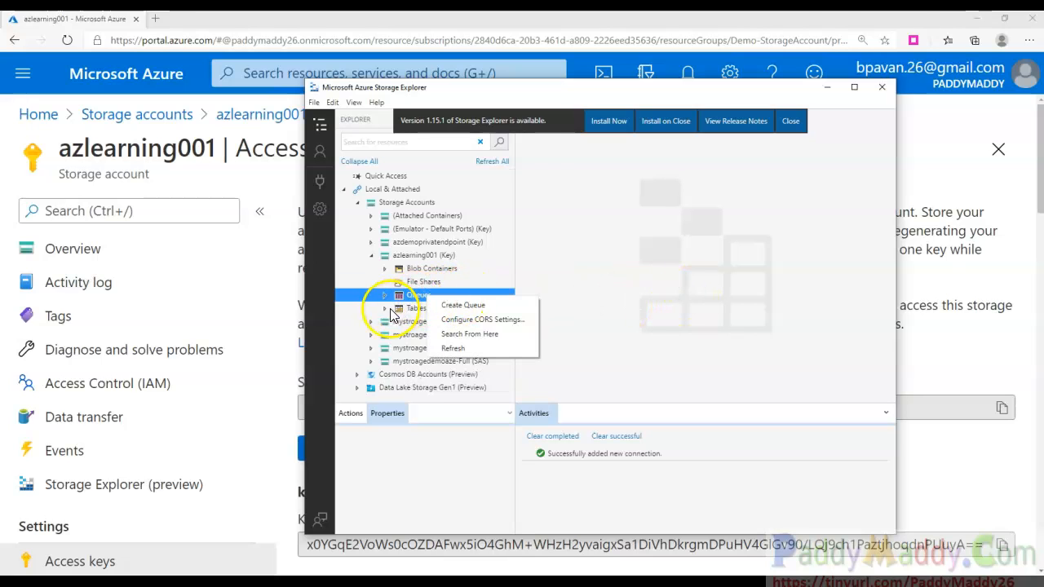
left_click(407, 309)
Create a blob container named vhd under Blob Containers and open it
left_click(428, 272)
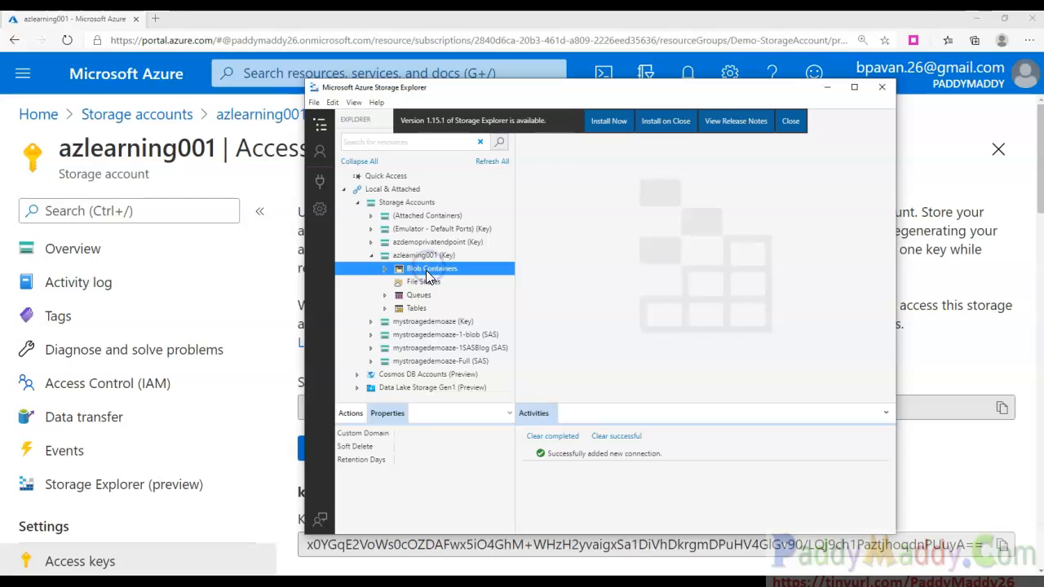
left_click(387, 270)
right_click(437, 272)
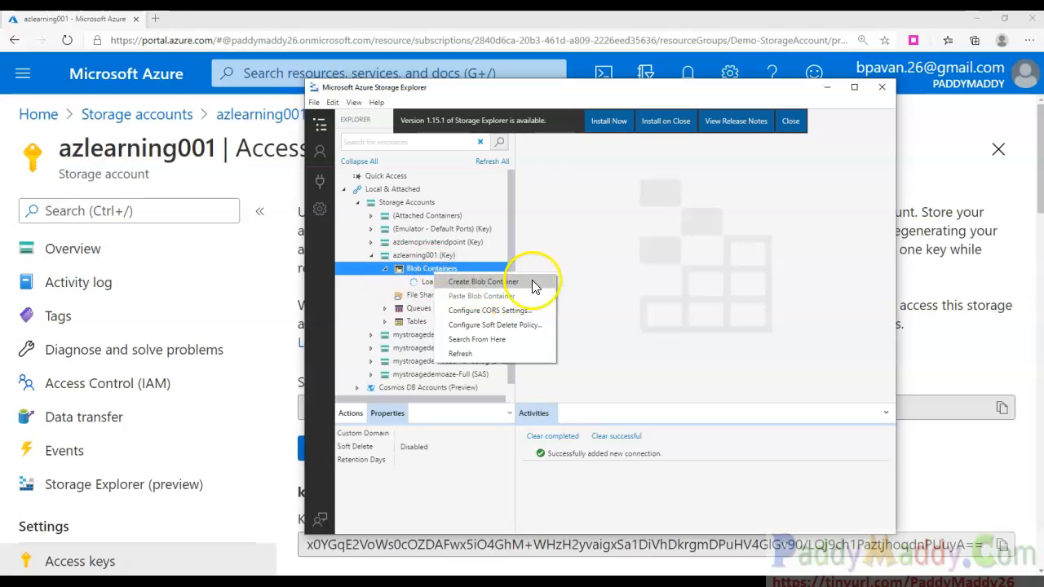
left_click(483, 282)
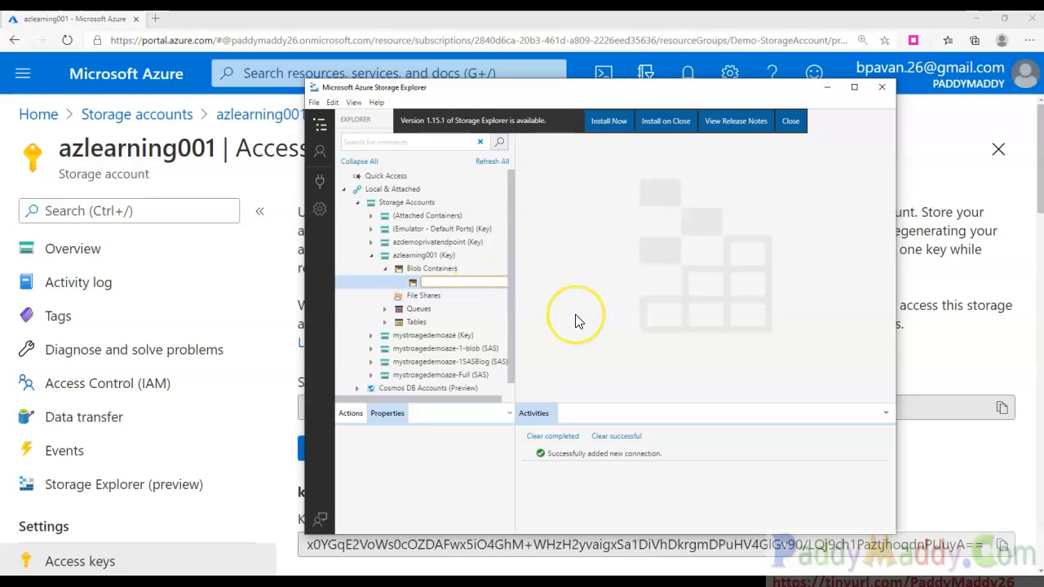
key("Return")
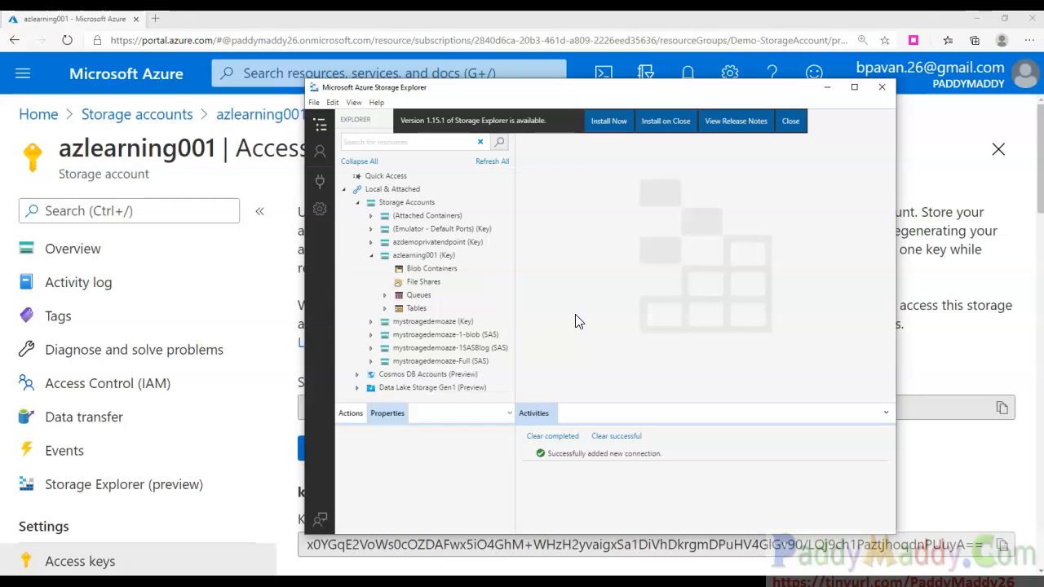
left_click(600, 210)
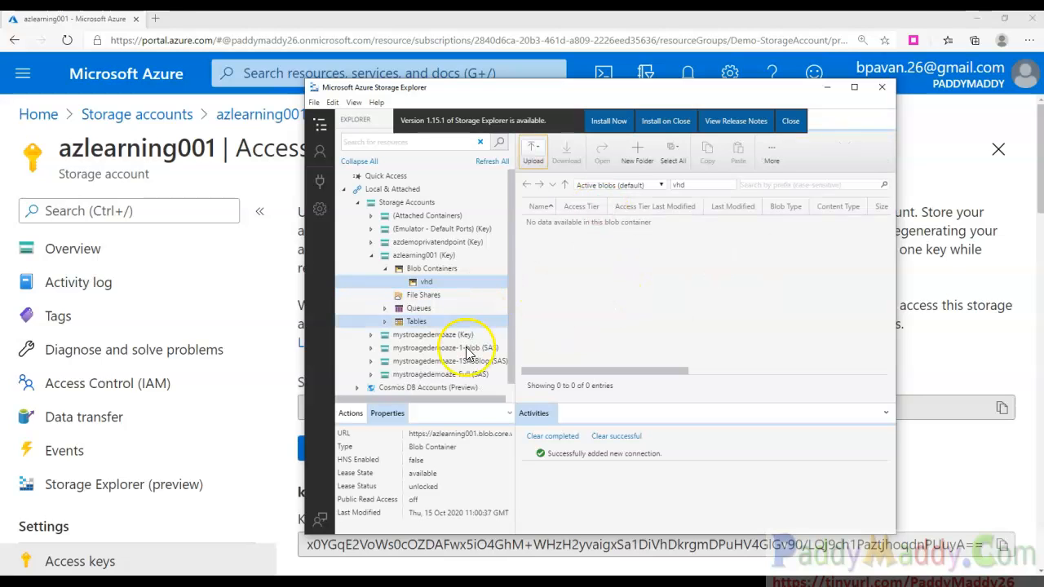
Upload the folder Documents > WindowsPowerShell into the vhd container with Upload Folder
left_click(581, 259)
left_click(535, 149)
left_click(548, 175)
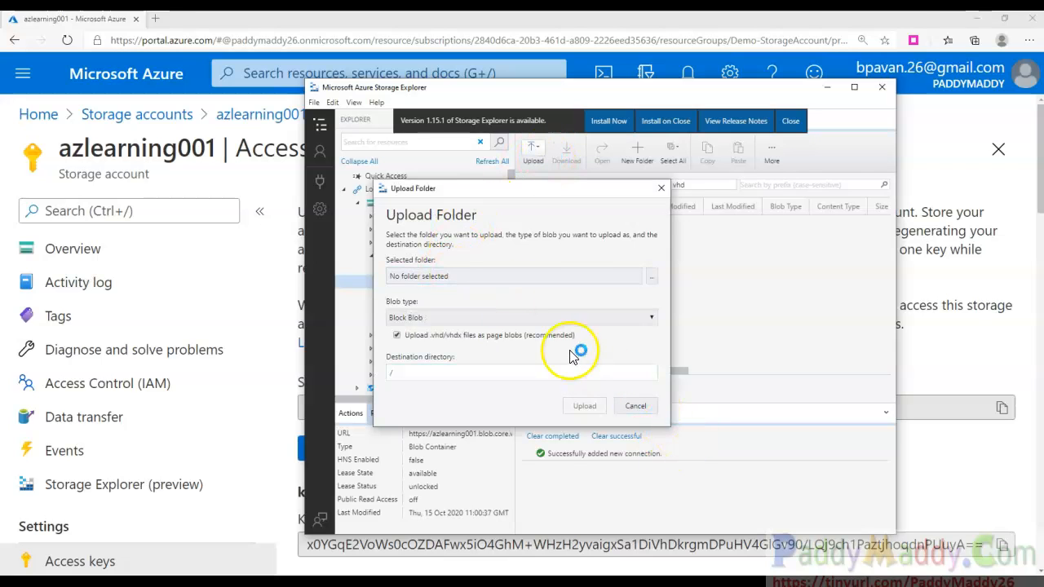
left_click(654, 277)
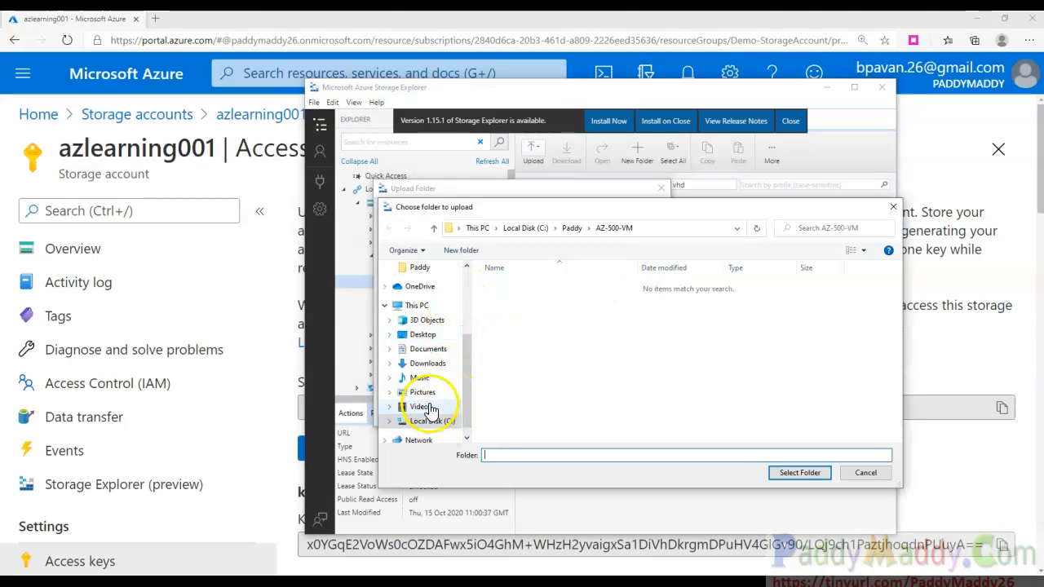
left_click(421, 336)
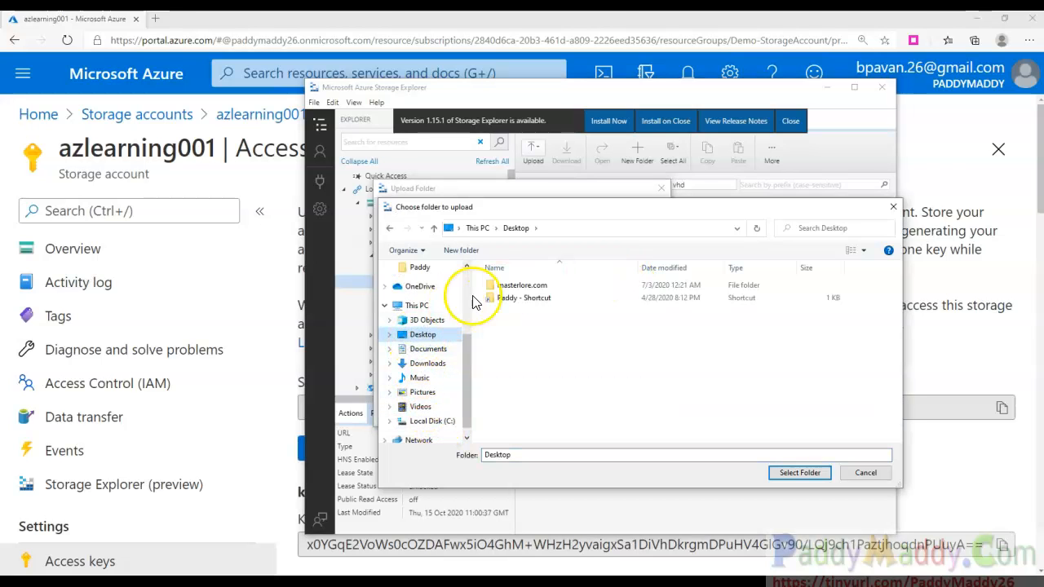
left_click(427, 320)
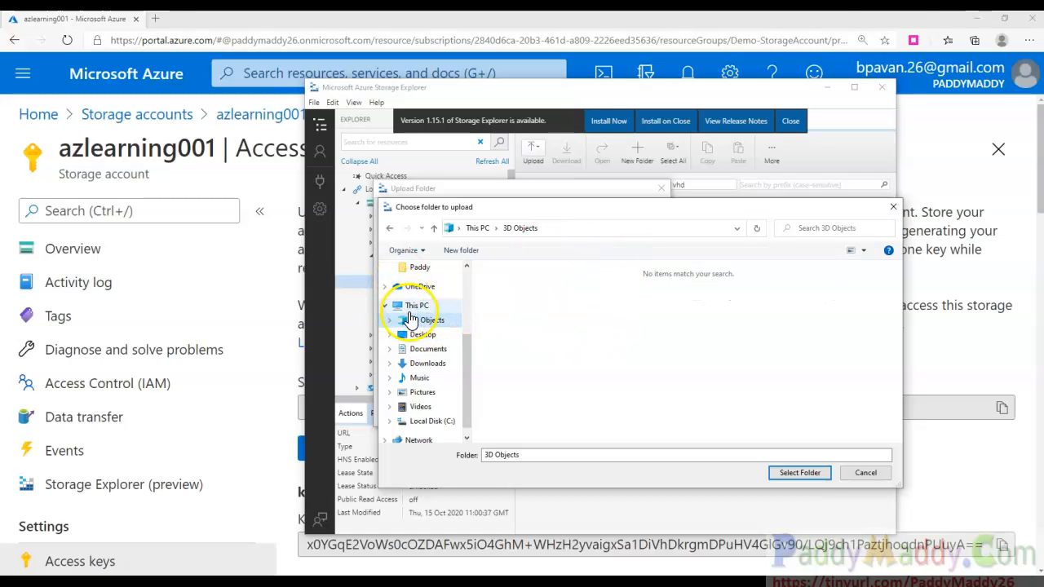
left_click(429, 349)
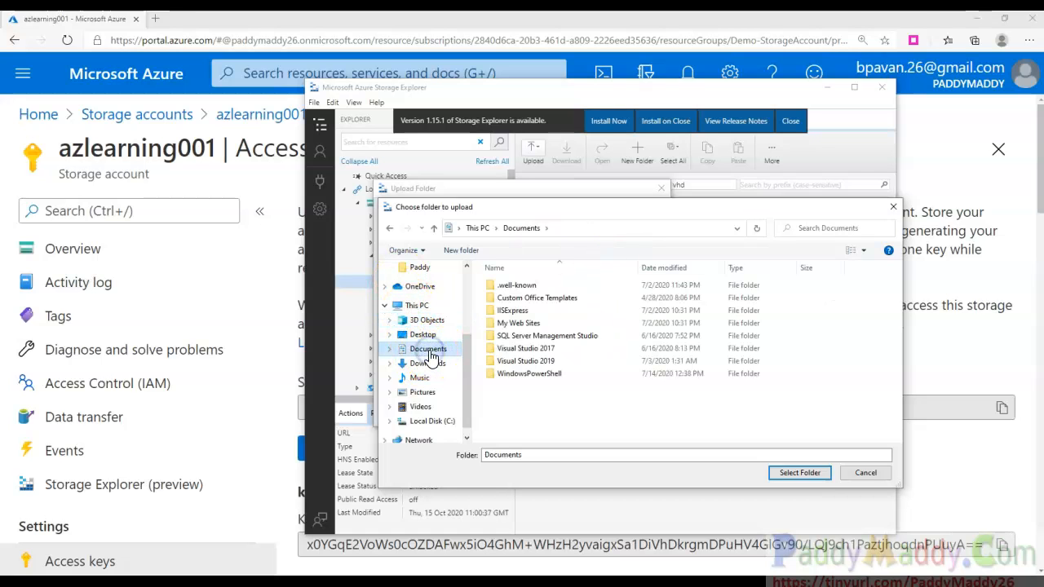
left_click(529, 374)
left_click(799, 473)
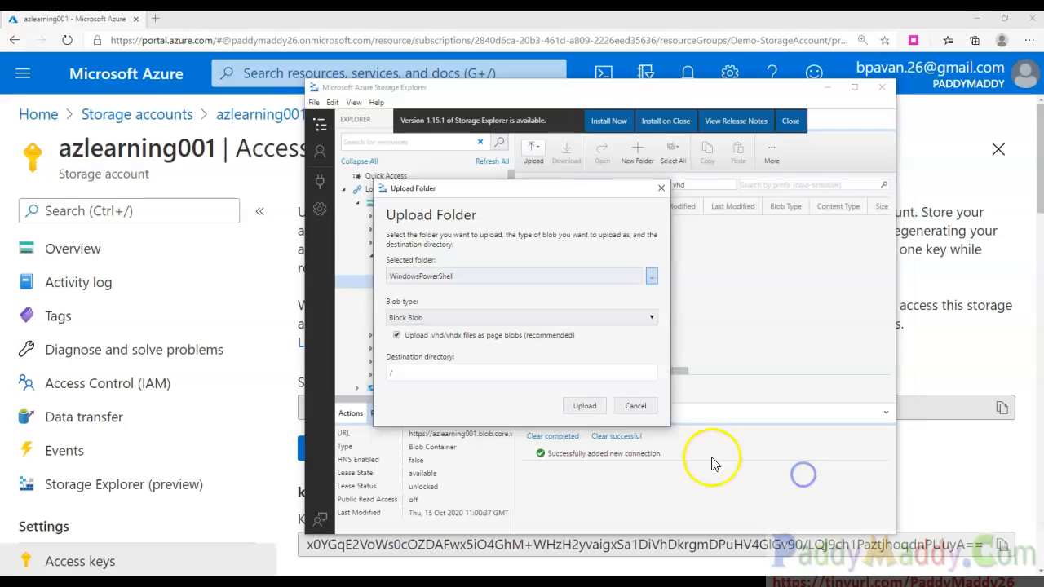
left_click(601, 403)
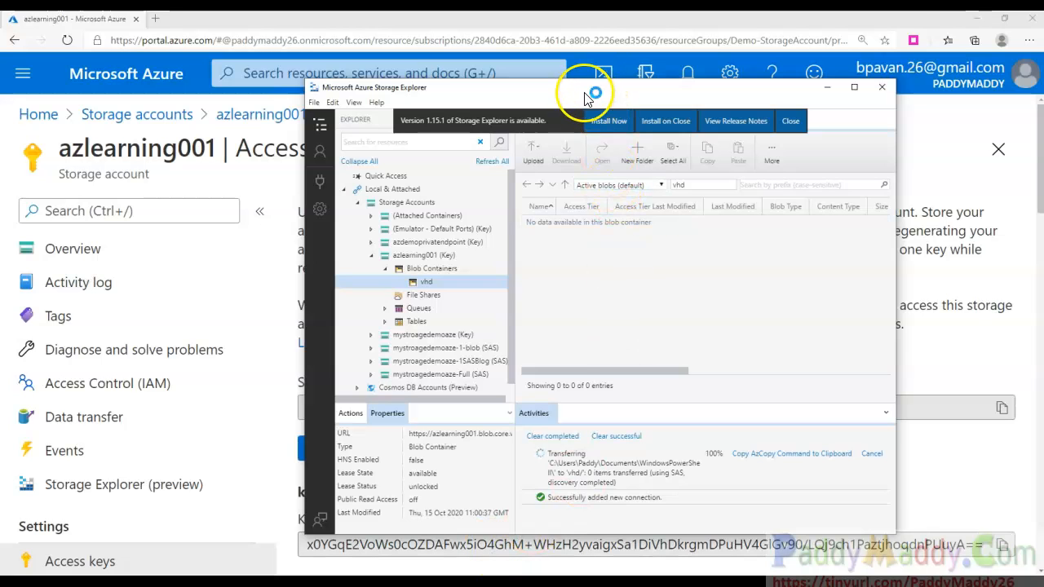
Refresh the vhd container and copy the finished transfer's AzCopy command to the clipboard
left_click_drag(583, 90, 552, 78)
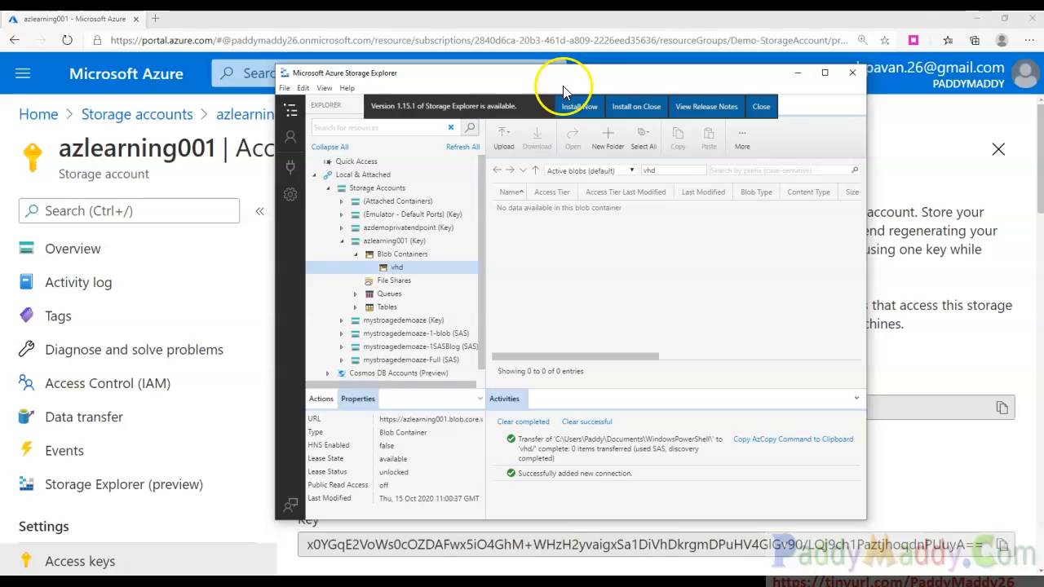
left_click(742, 139)
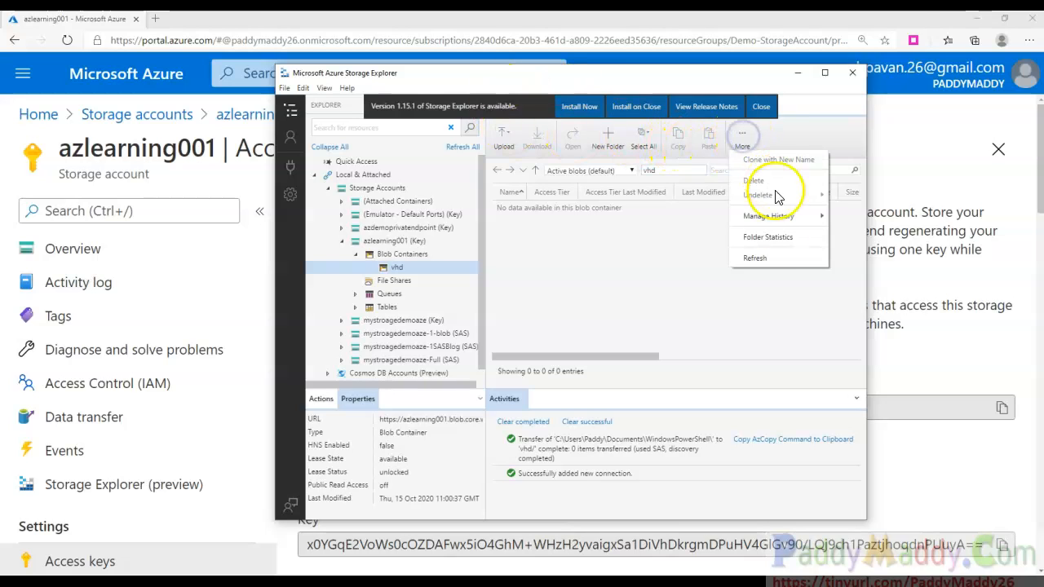
left_click(763, 257)
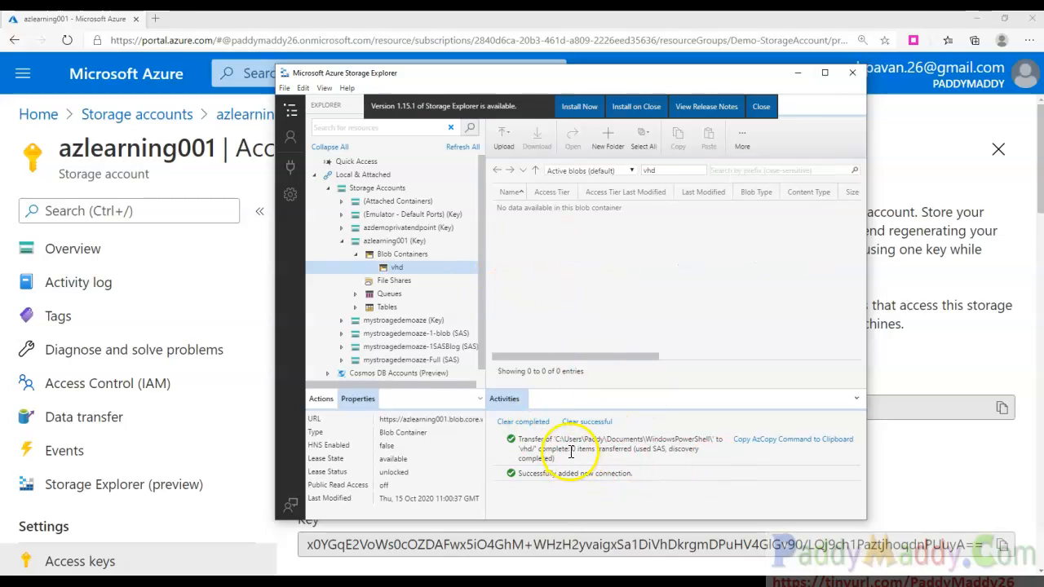
left_click_drag(538, 449, 601, 451)
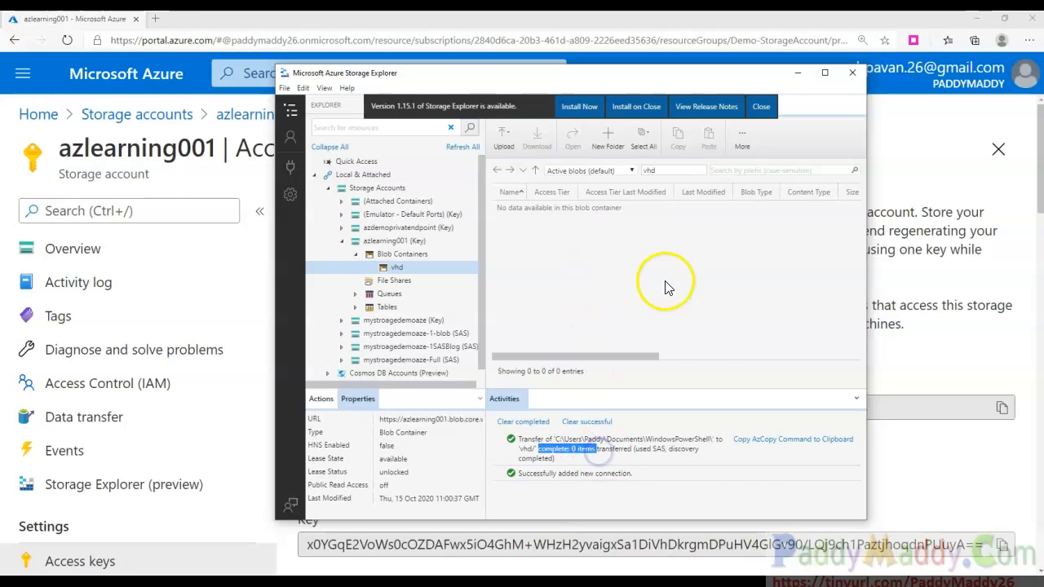
left_click(754, 441)
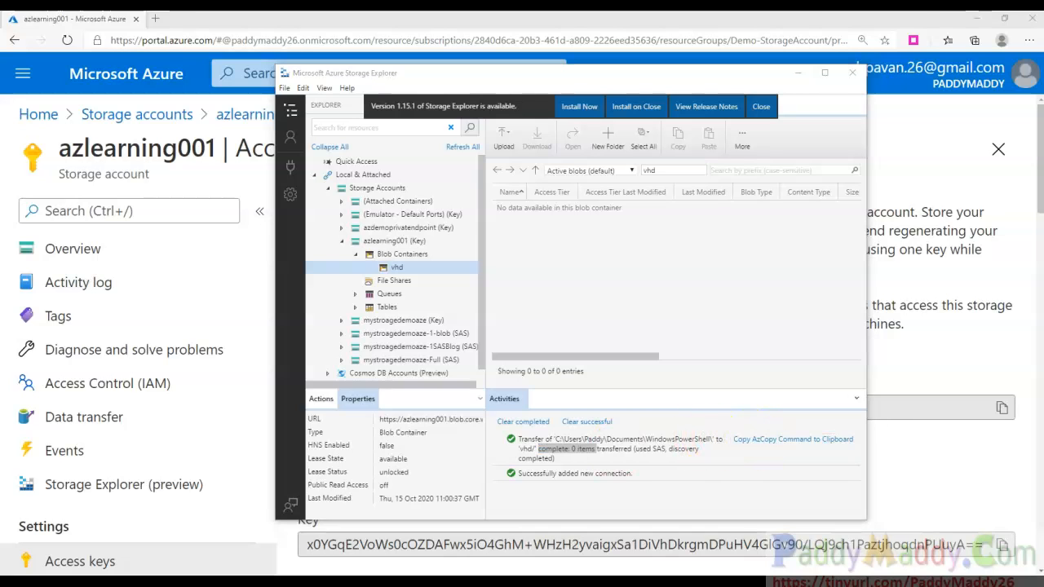
Launch Notepad from Windows search and paste the AzCopy upload command into a new note
key("super")
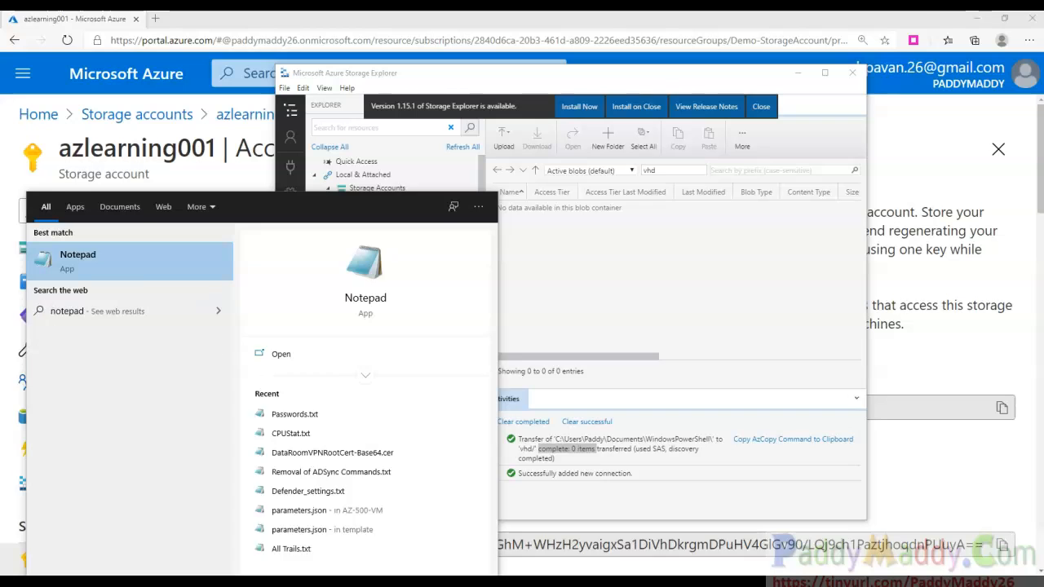
key("Return")
left_click_drag(383, 324, 636, 345)
left_click(659, 412)
left_click_drag(465, 347, 611, 344)
left_click(679, 390)
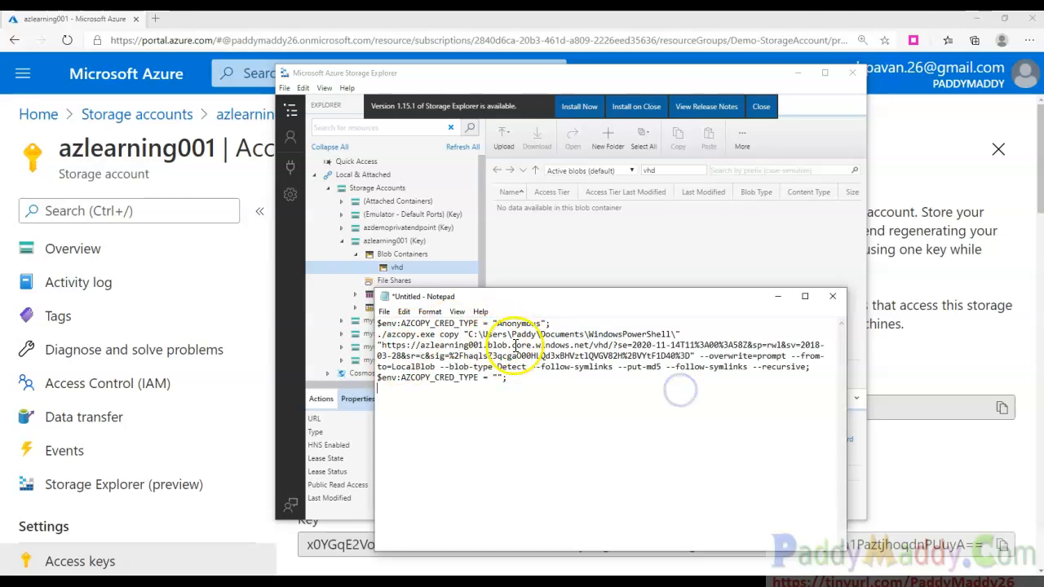
left_click(617, 217)
Upload Default.rdp from the Documents folder into the vhd container via Upload Files
left_click(510, 142)
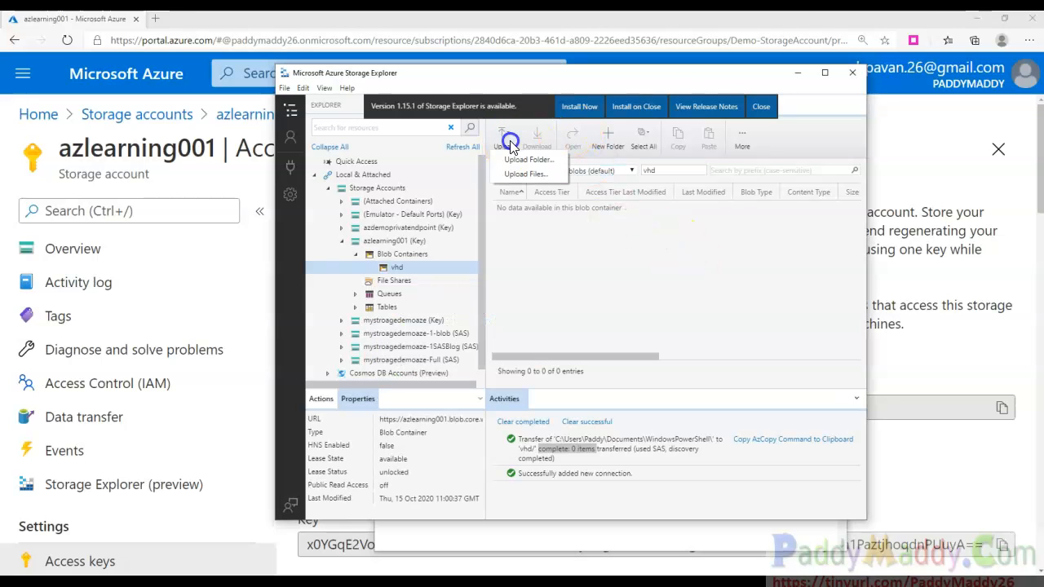
left_click(517, 187)
left_click(503, 147)
left_click(513, 176)
left_click(652, 276)
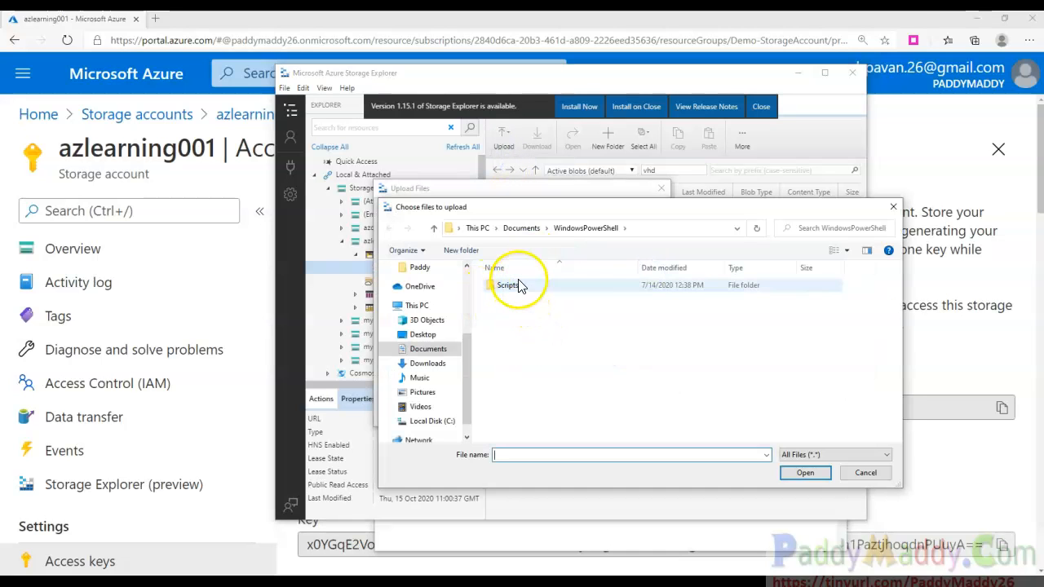
left_click(522, 228)
double_click(529, 388)
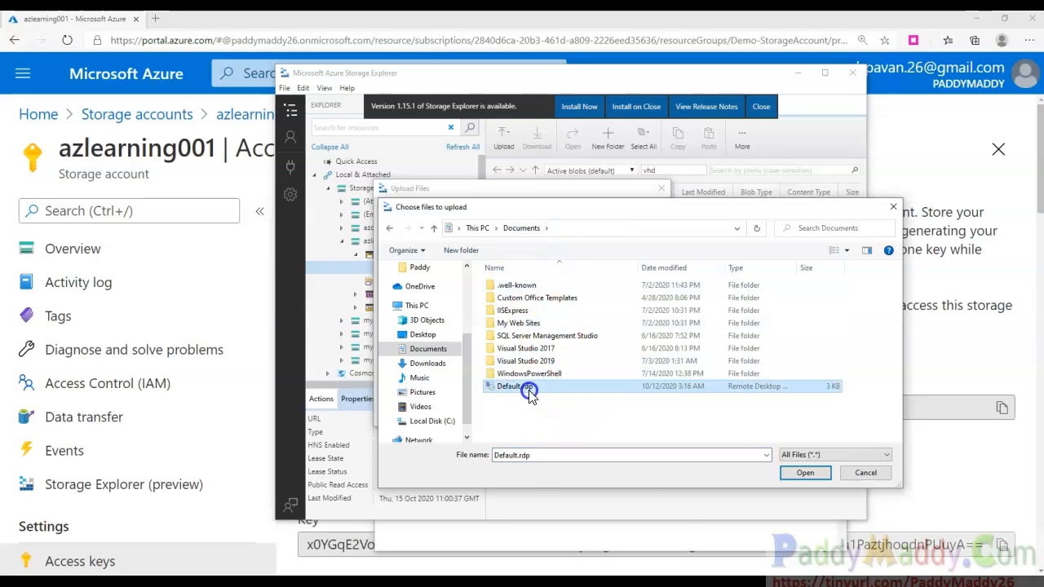
left_click(590, 406)
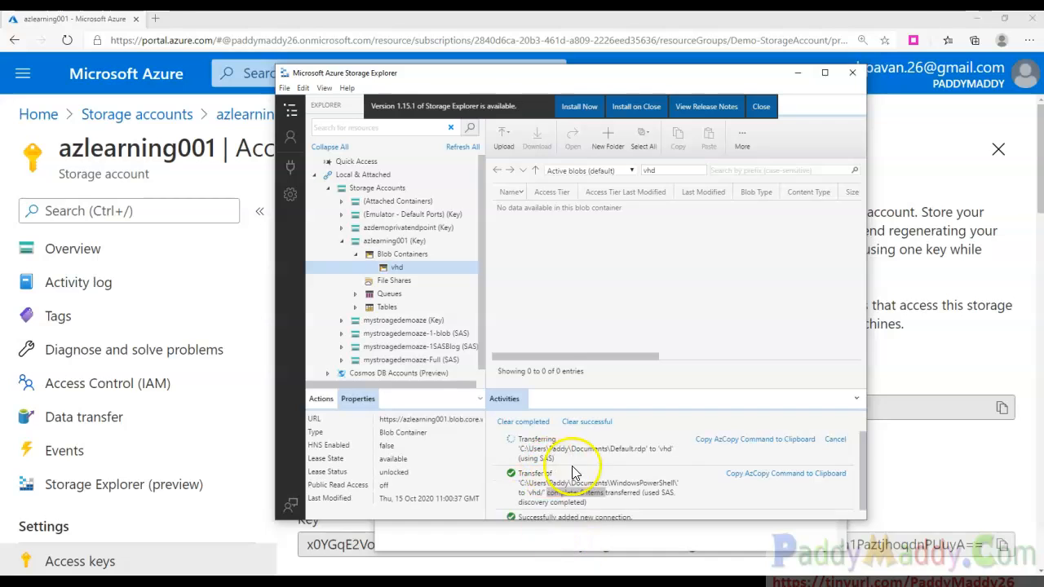
left_click_drag(534, 449, 609, 451)
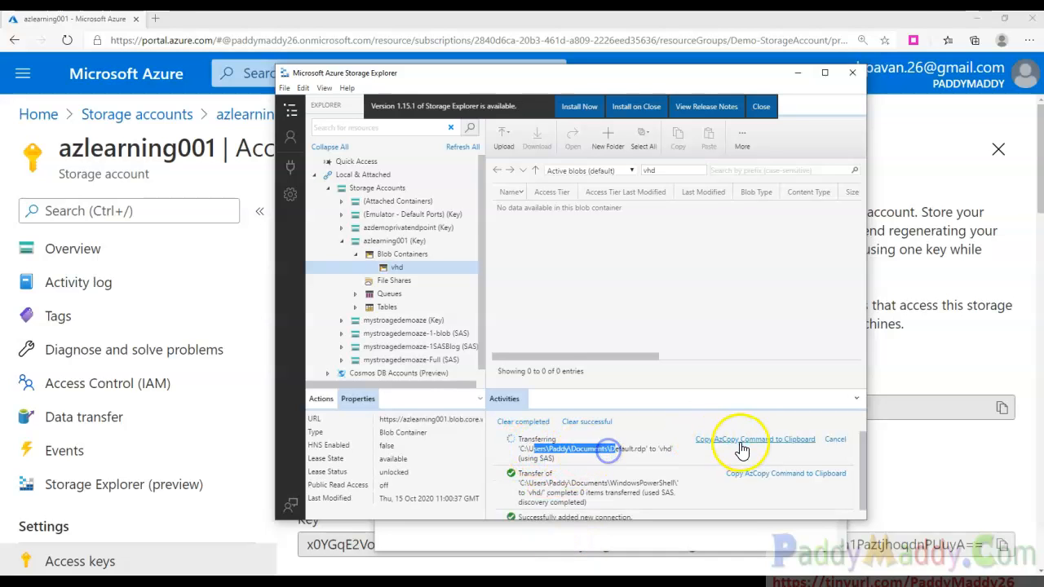
right_click(664, 207)
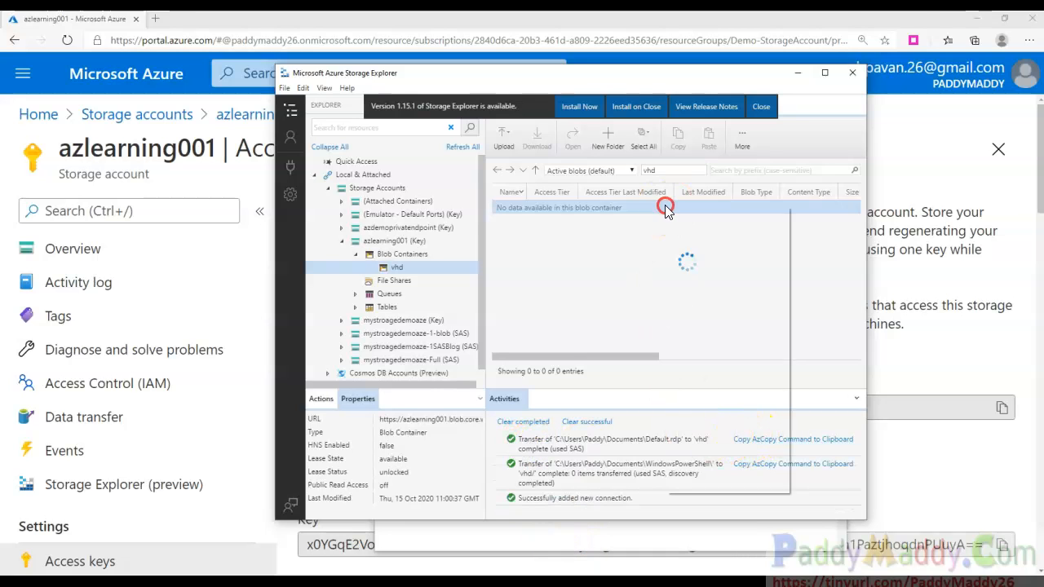
left_click(592, 303)
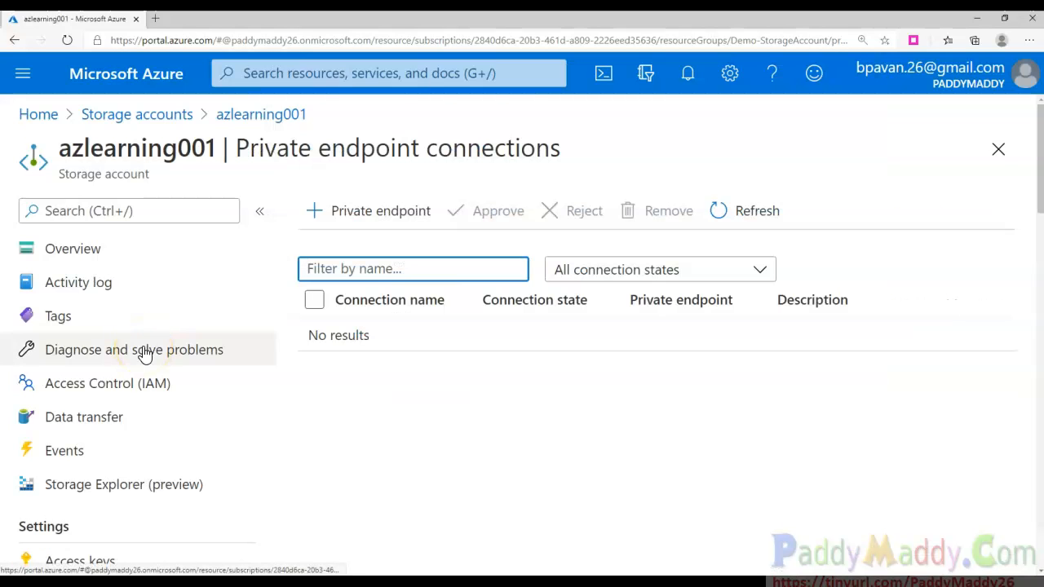
Go from azlearning001's overview to its Access keys page showing key1
left_click(78, 253)
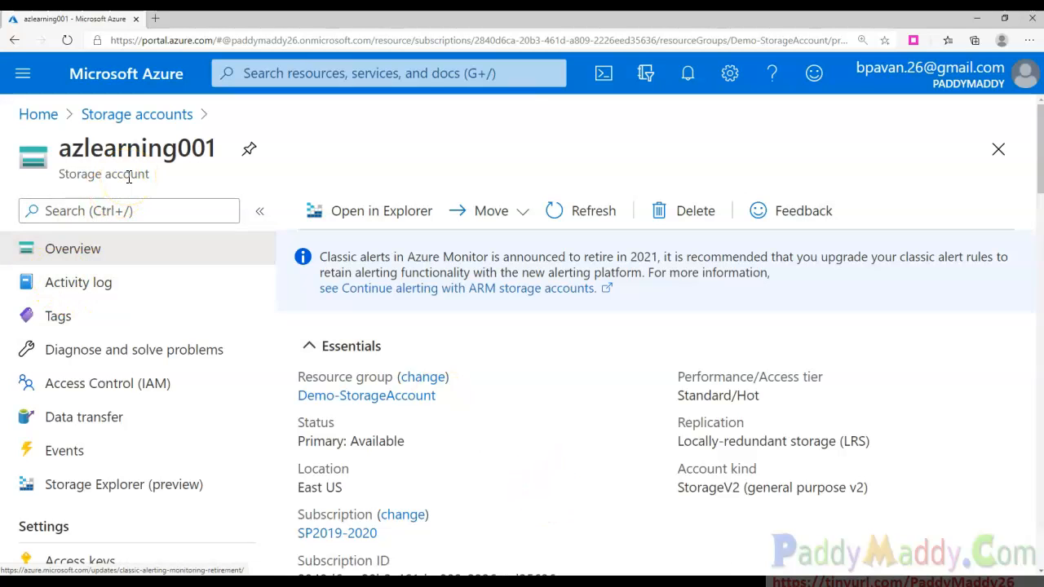
double_click(131, 146)
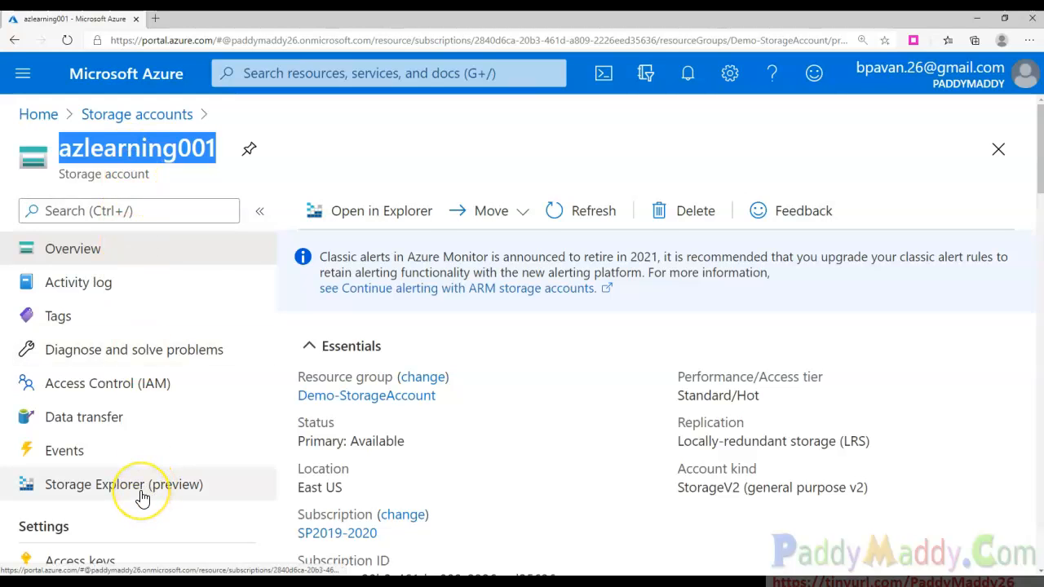
scroll(140, 496, "down", 3)
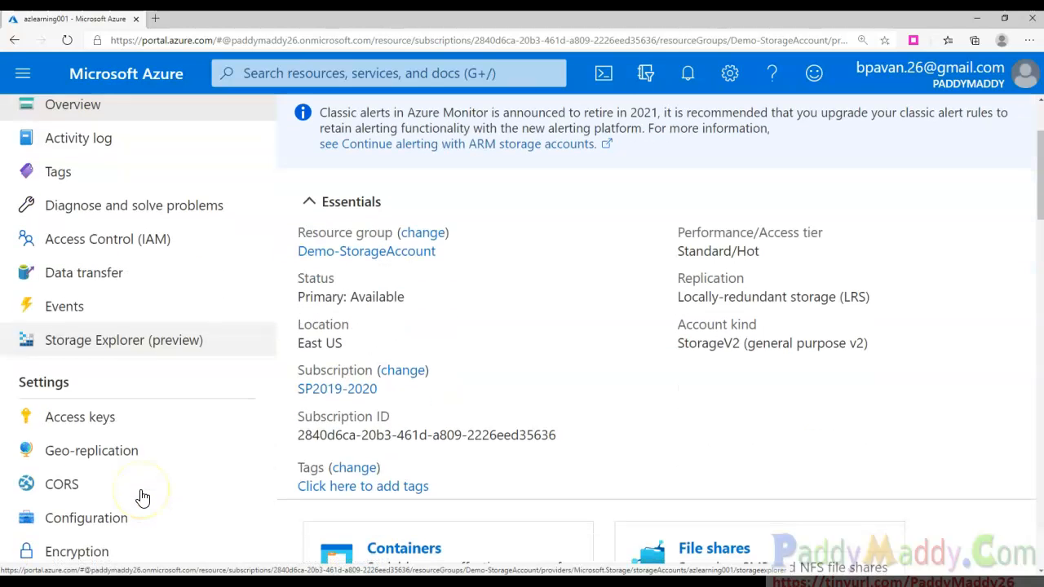
left_click(103, 427)
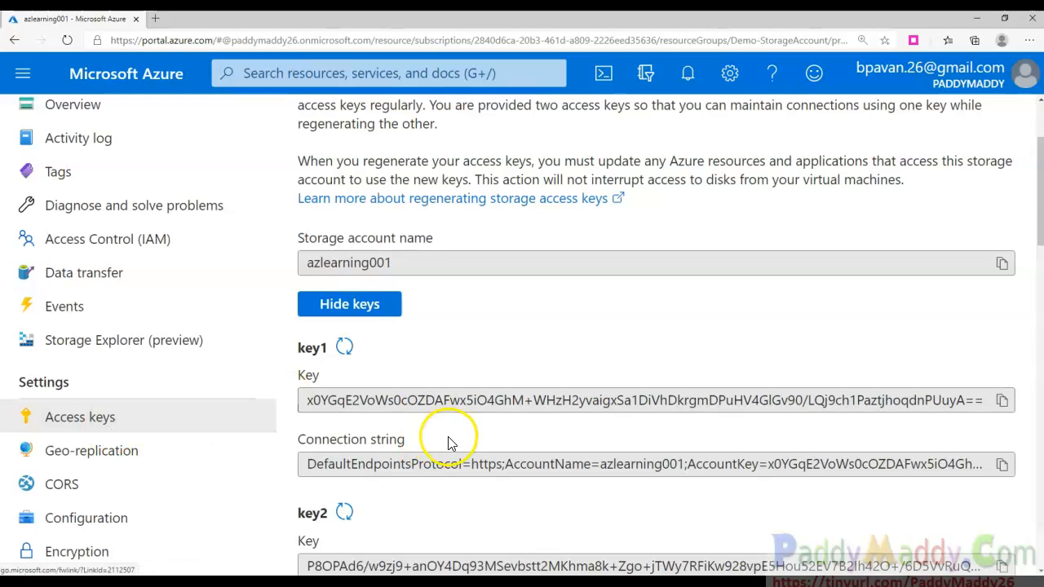
left_click_drag(360, 400, 401, 401)
scroll(367, 546, "down", 2)
left_click(410, 434)
scroll(384, 349, "down", 1)
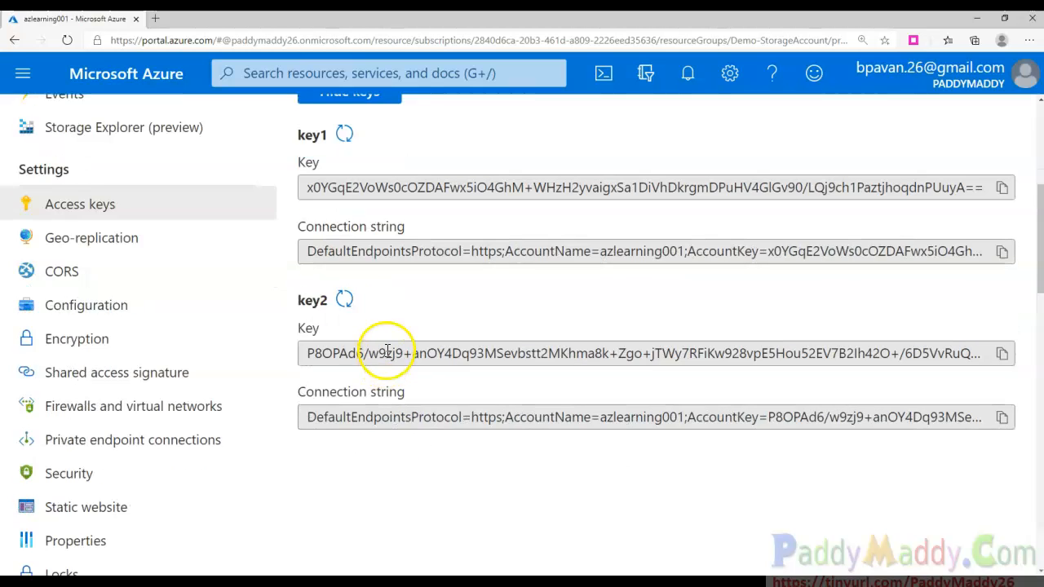
scroll(385, 347, "up", 3)
Regenerate key1, confirming with Yes
left_click(345, 347)
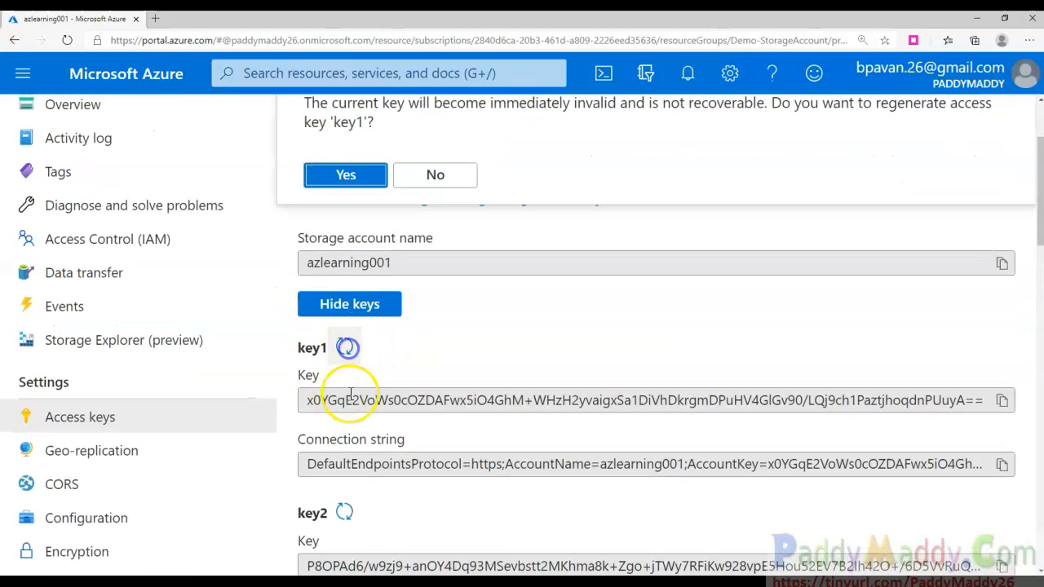
left_click(346, 178)
left_click_drag(337, 400, 509, 405)
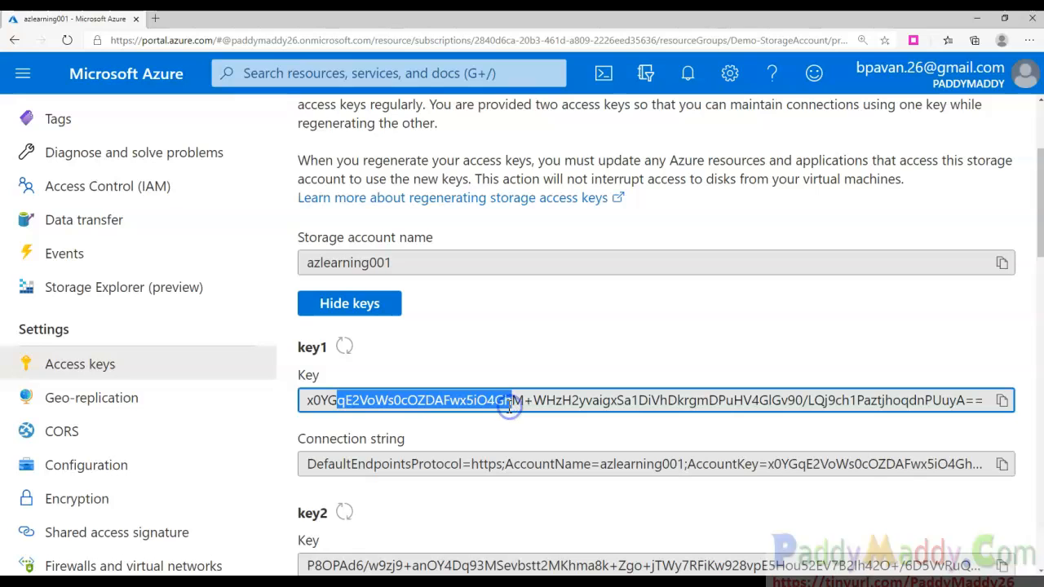
scroll(408, 408, "down", 2)
left_click(326, 263)
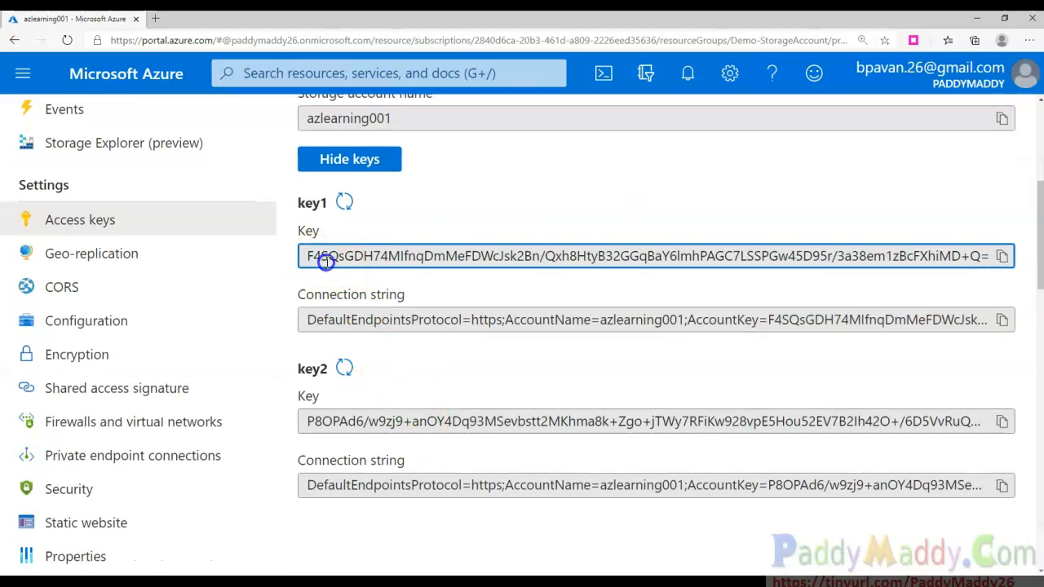
left_click(344, 203)
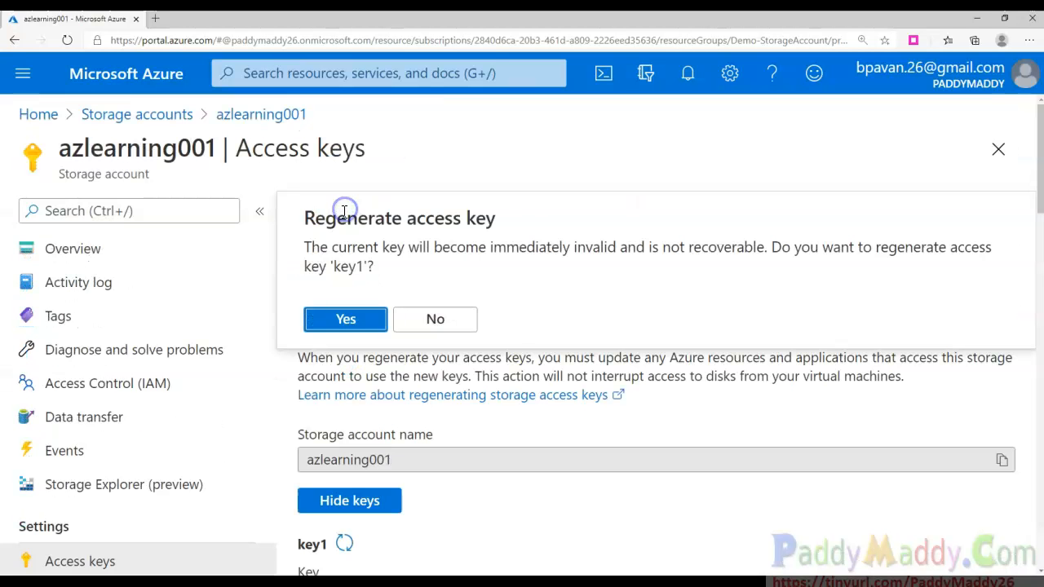
left_click(346, 319)
Inspect the new key1 and the key2 values, then open the Configuration settings
scroll(494, 489, "down", 1)
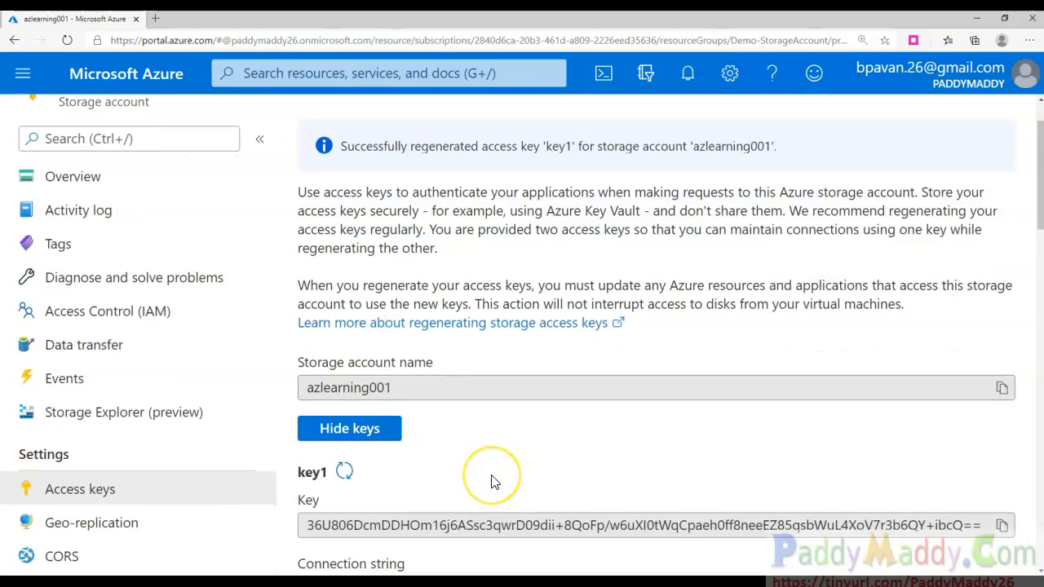
scroll(491, 481, "down", 1)
left_click(302, 452)
left_click_drag(302, 453, 984, 472)
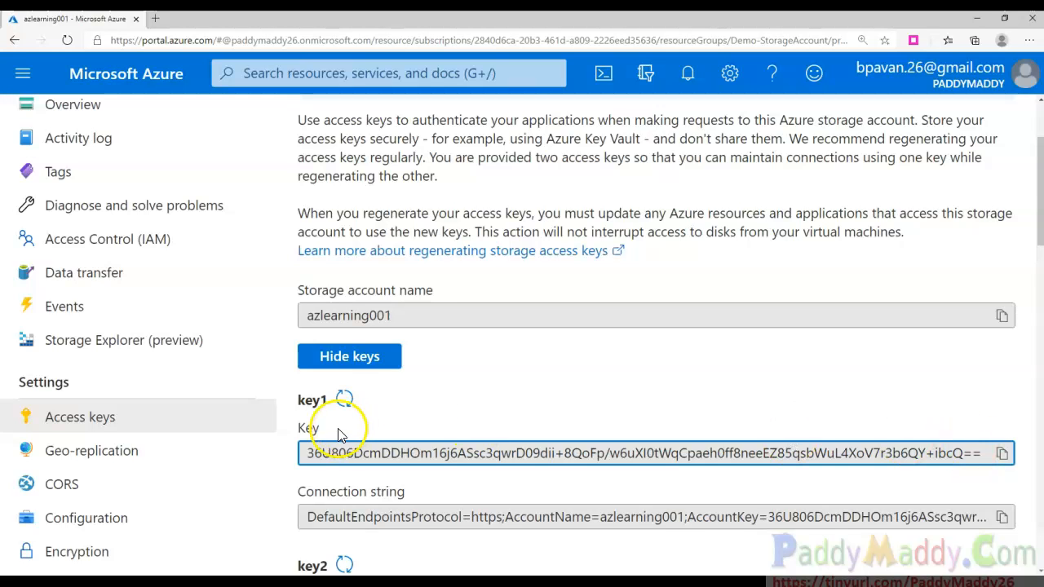
scroll(359, 441, "down", 3)
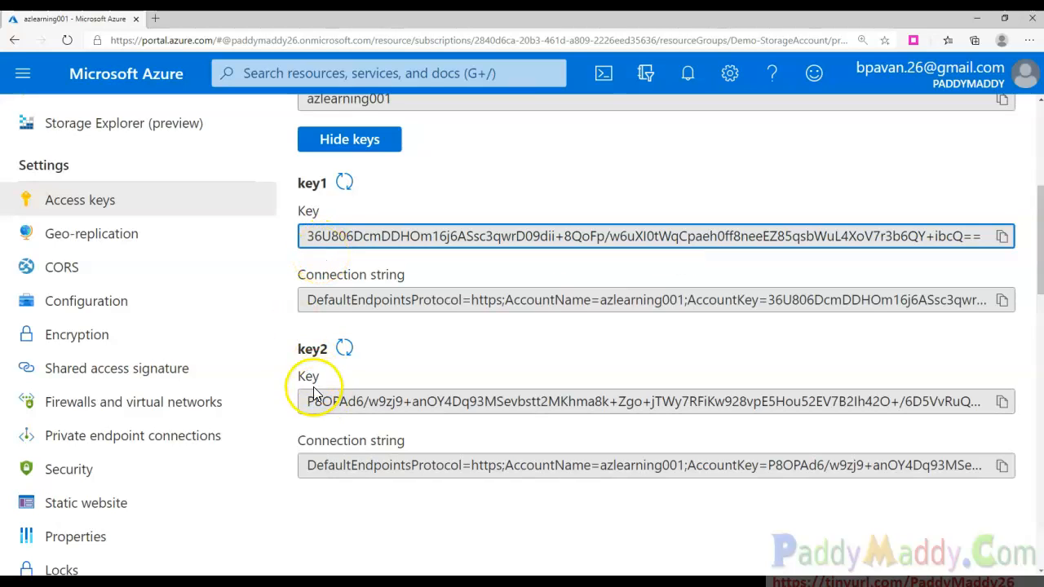
left_click_drag(310, 403, 374, 402)
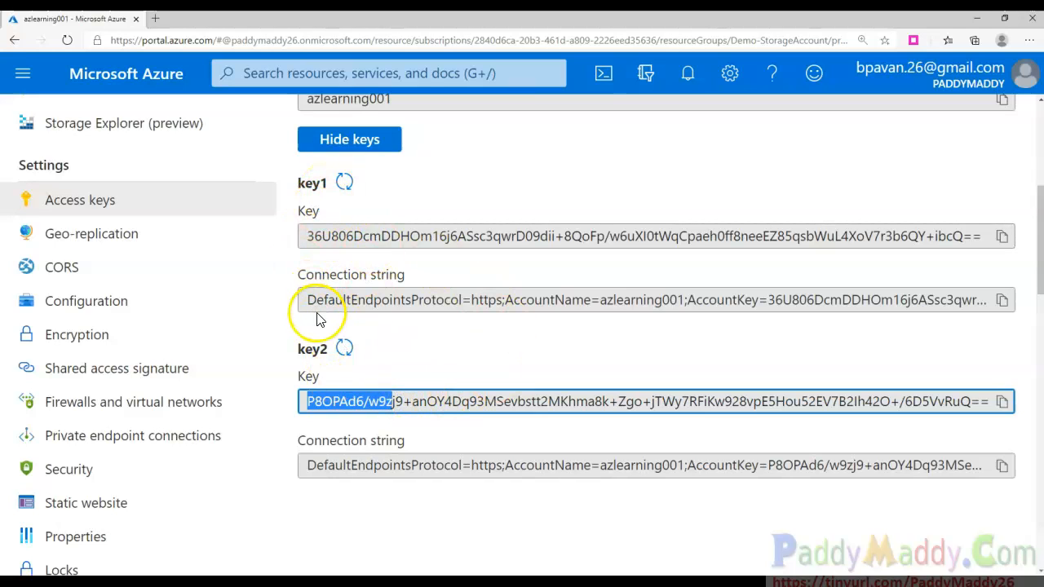
scroll(334, 310, "up", 3)
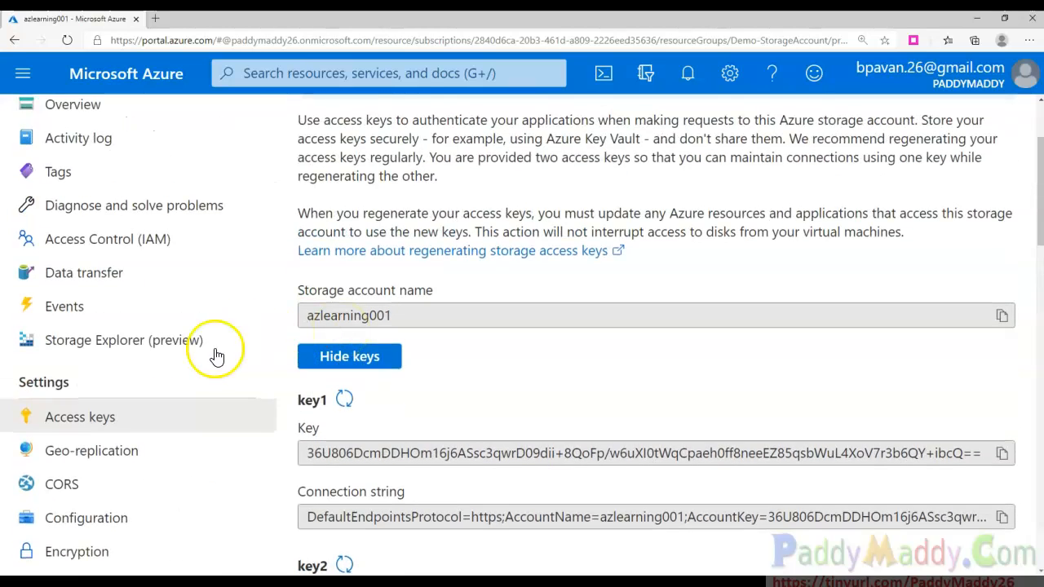
scroll(195, 359, "down", 3)
left_click(105, 307)
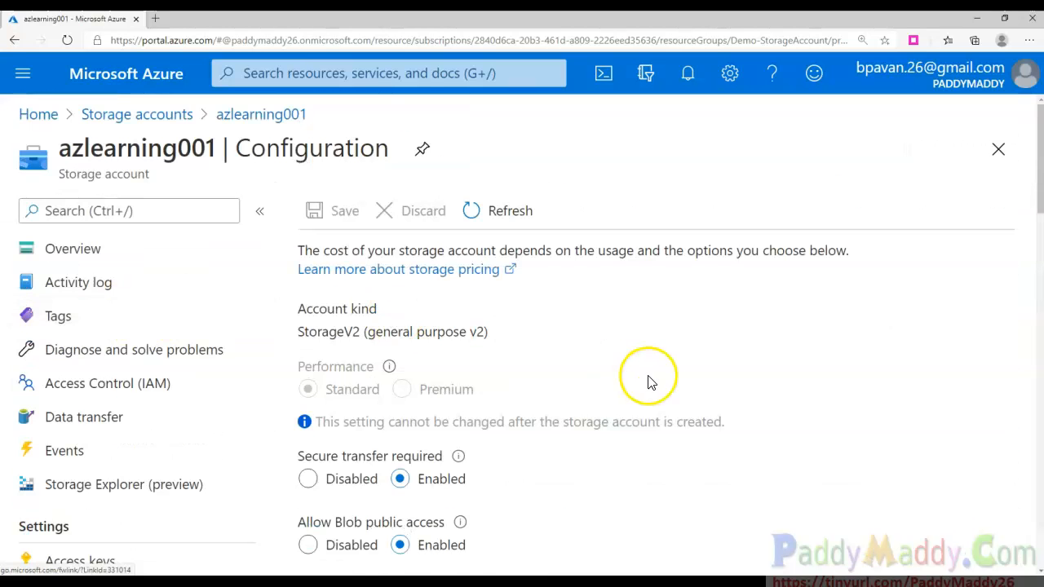
scroll(650, 382, "down", 1)
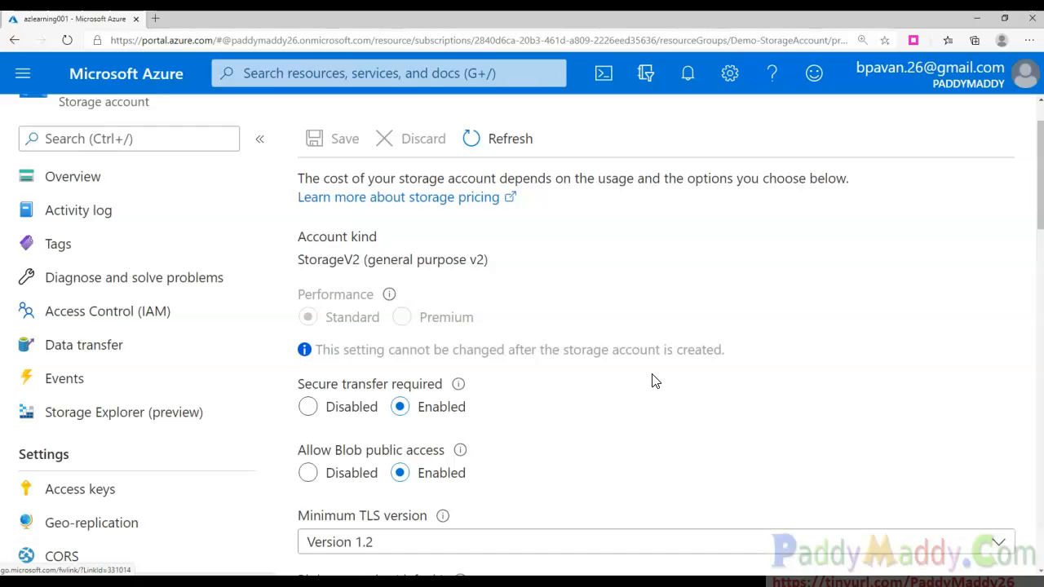
scroll(651, 387, "down", 4)
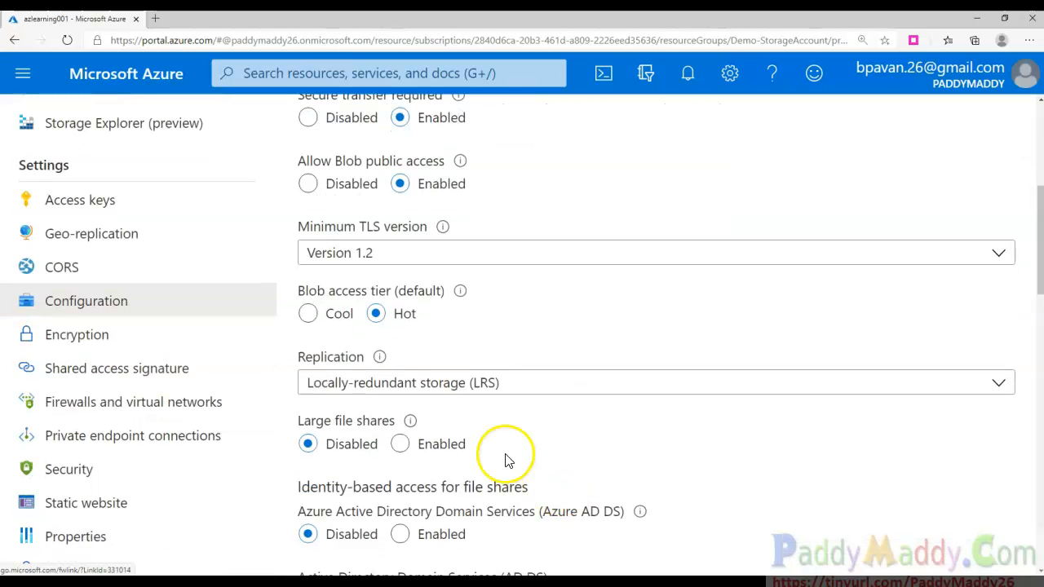
left_click(495, 390)
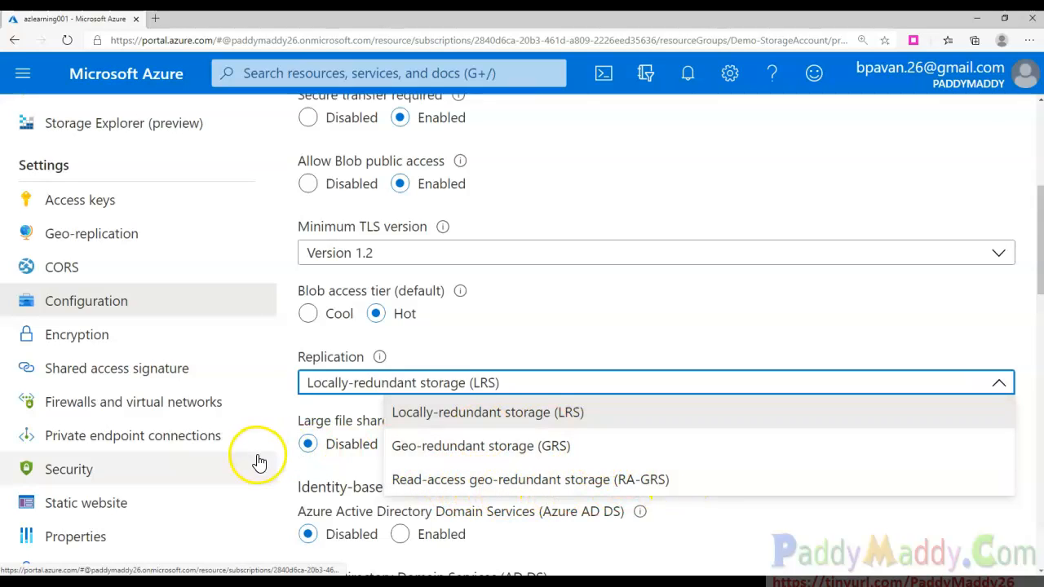
left_click(284, 368)
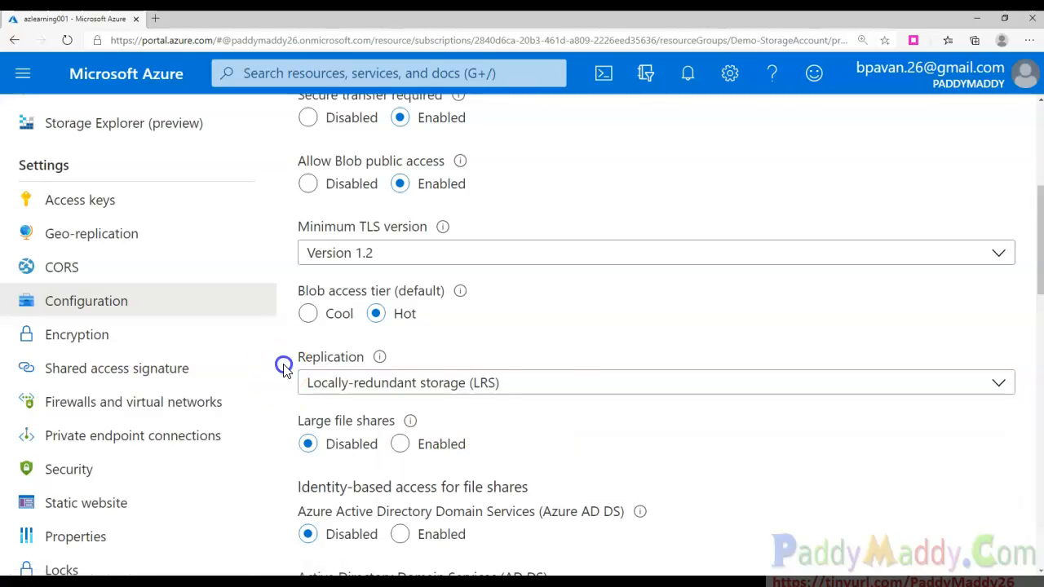
scroll(484, 397, "down", 2)
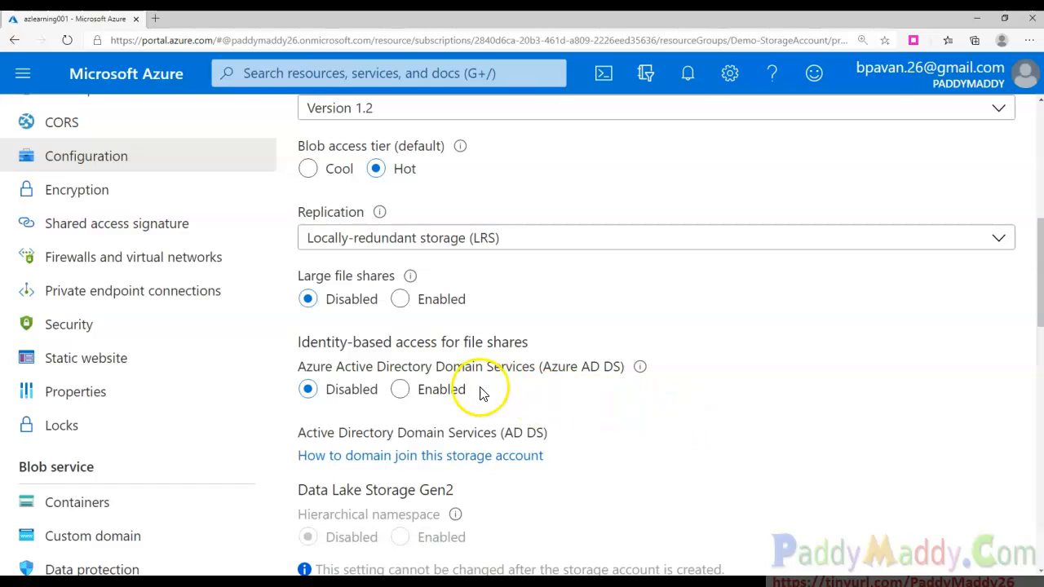
left_click(451, 400)
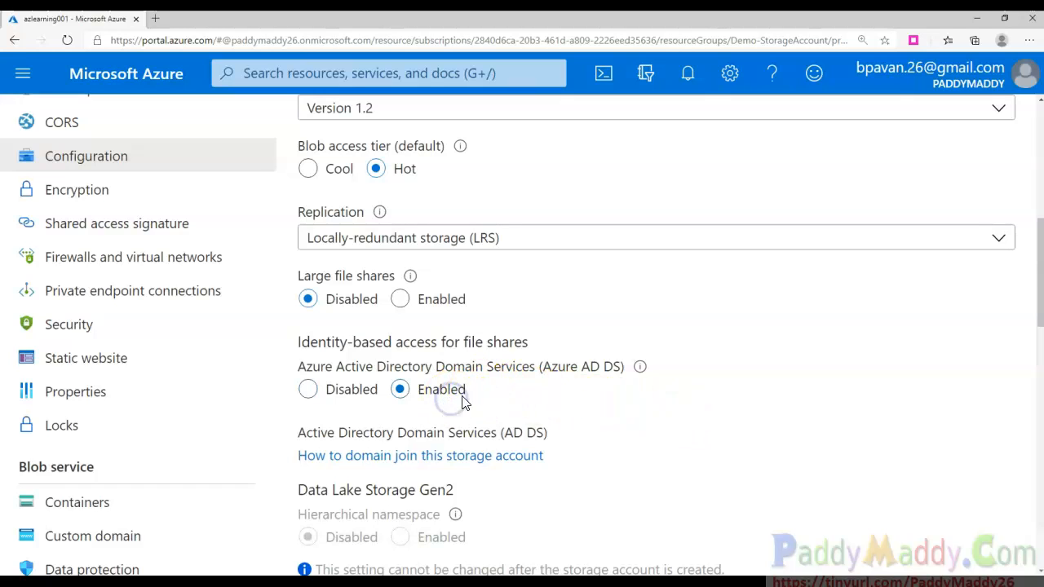
left_click(357, 399)
left_click_drag(352, 367, 501, 373)
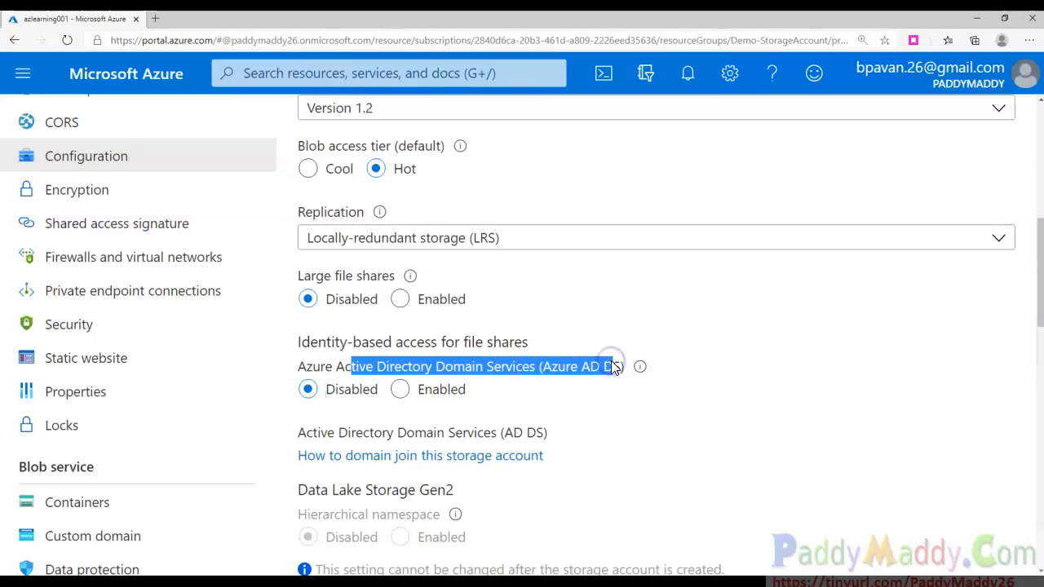
scroll(712, 487, "down", 3)
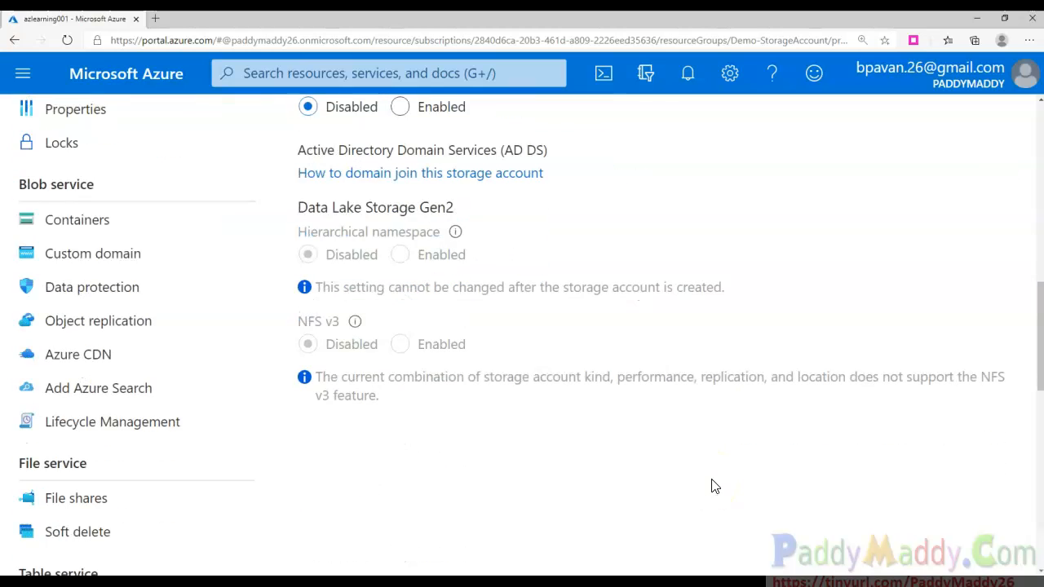
scroll(229, 408, "up", 2)
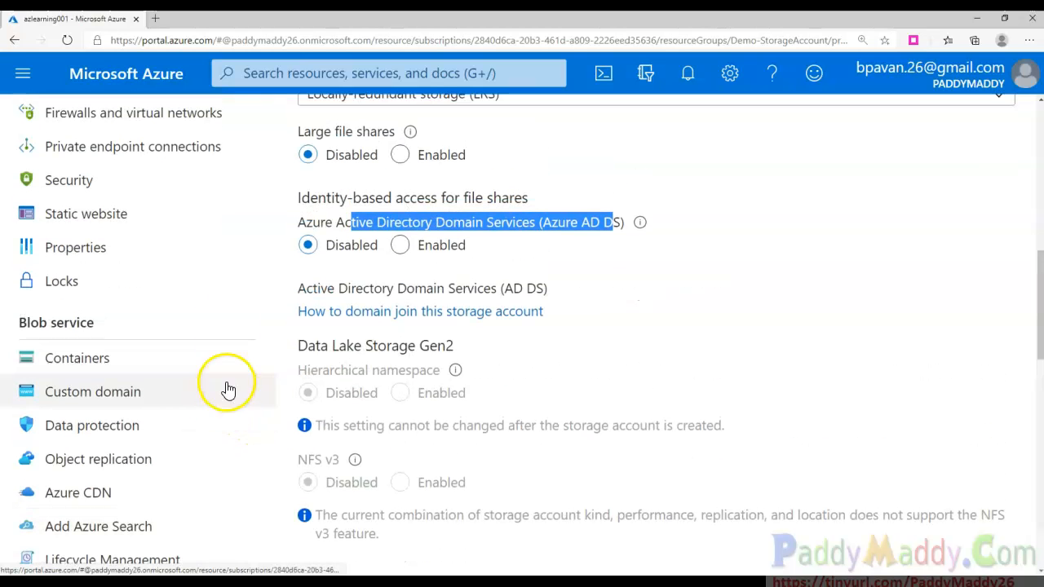
scroll(203, 343, "up", 2)
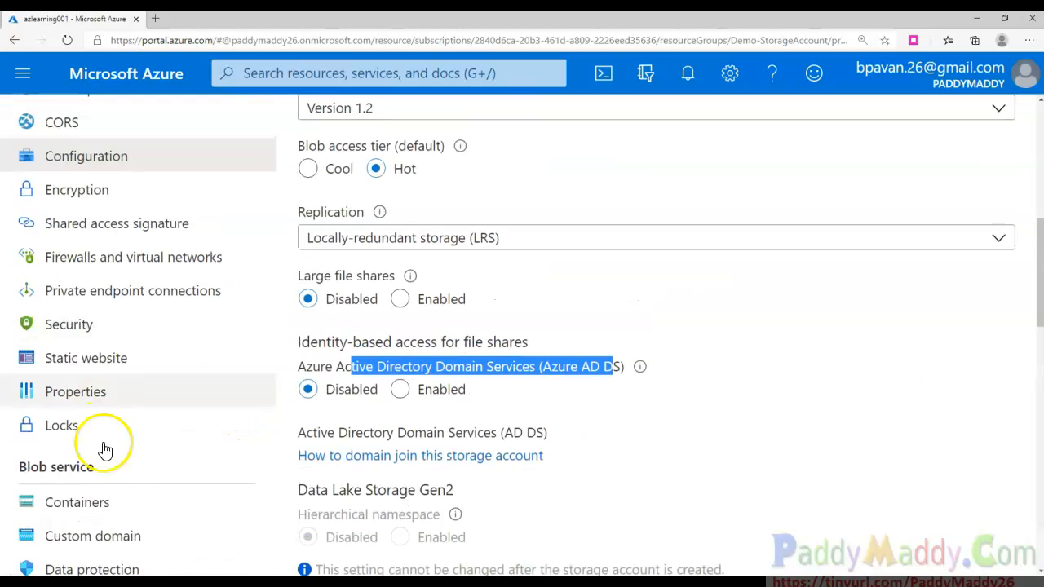
Open the Containers list and scroll through $blobchangefeed and vhd, both with Private access
left_click(93, 503)
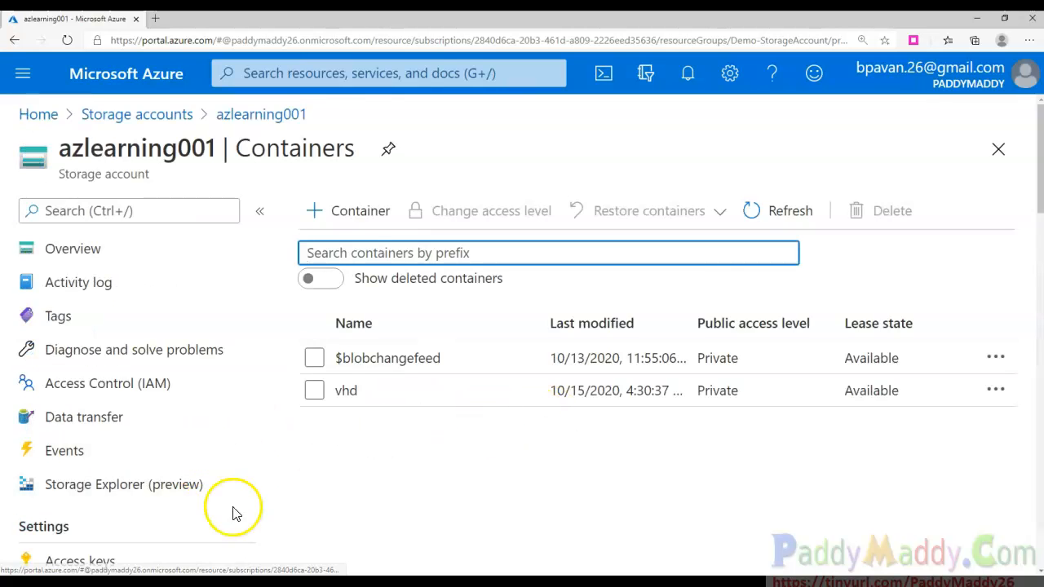
scroll(234, 506, "down", 3)
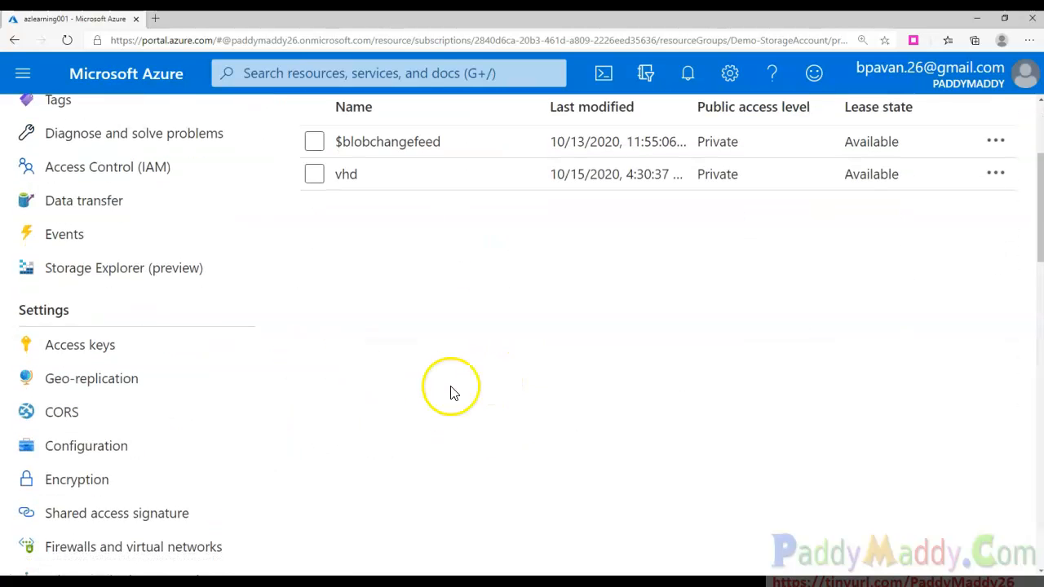
scroll(451, 391, "up", 2)
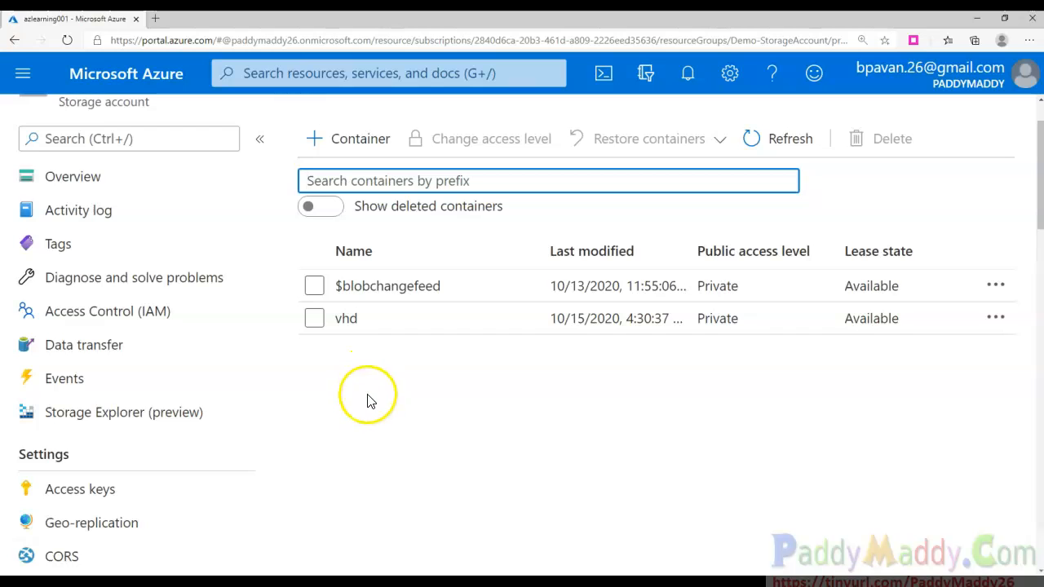
scroll(367, 400, "down", 3)
scroll(52, 233, "down", 1)
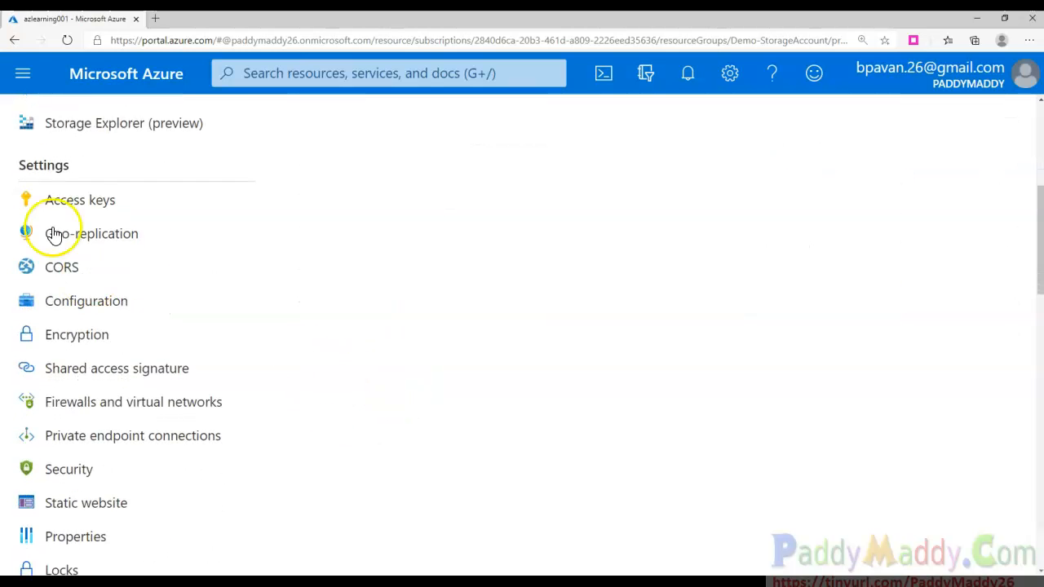
scroll(369, 366, "down", 4)
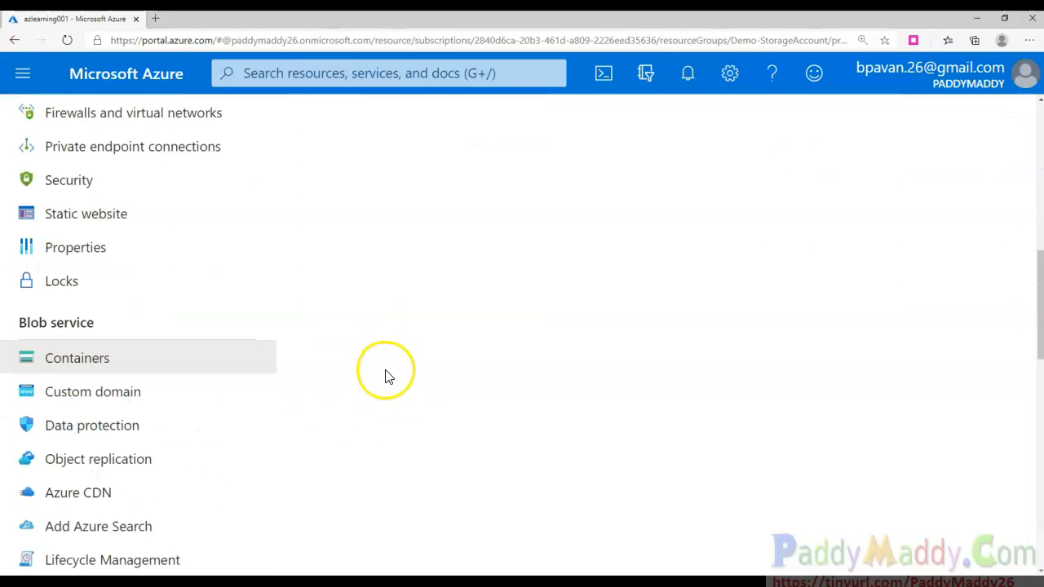
scroll(383, 369, "up", 4)
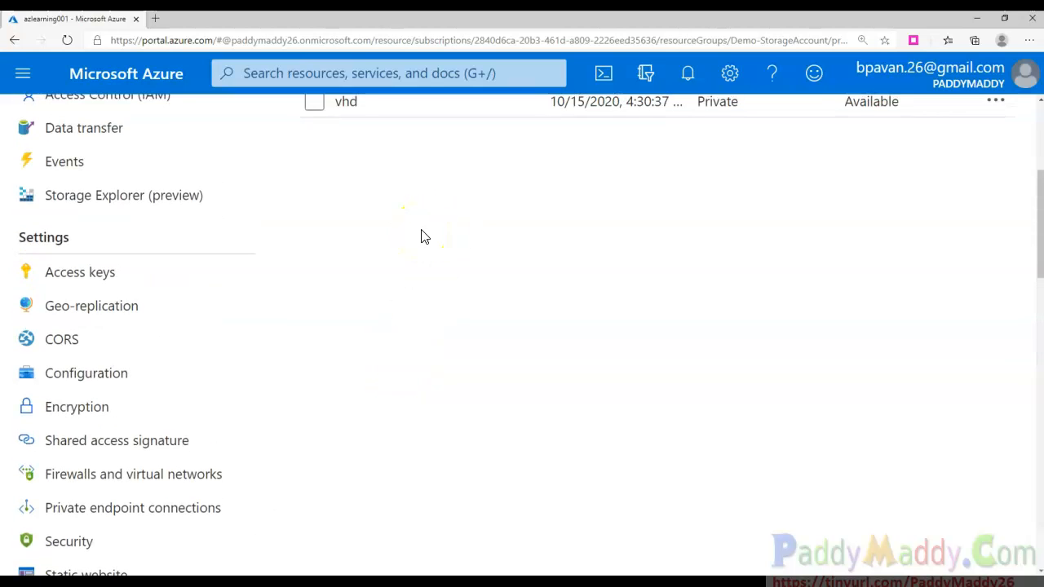
On azlearning001's Encryption page, change encryption type from Microsoft-managed keys to customer-managed keys from a key vault
left_click(110, 403)
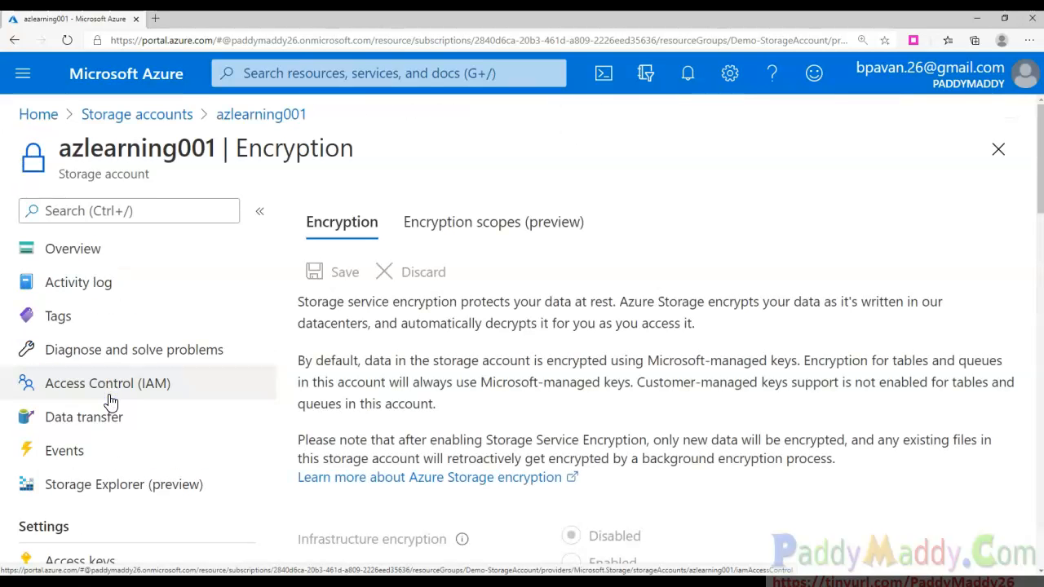
scroll(536, 392, "down", 2)
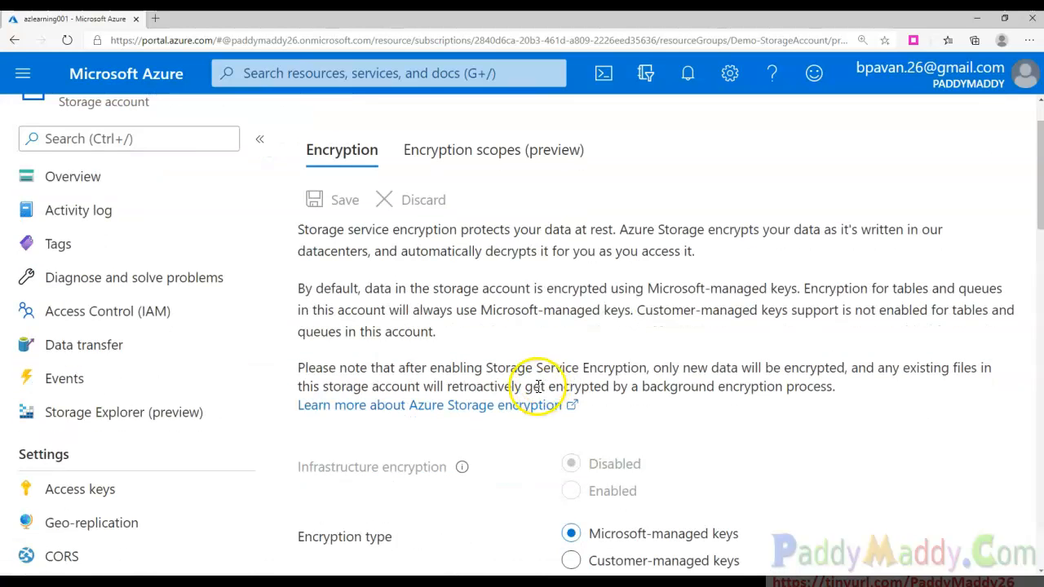
left_click_drag(679, 462, 739, 462)
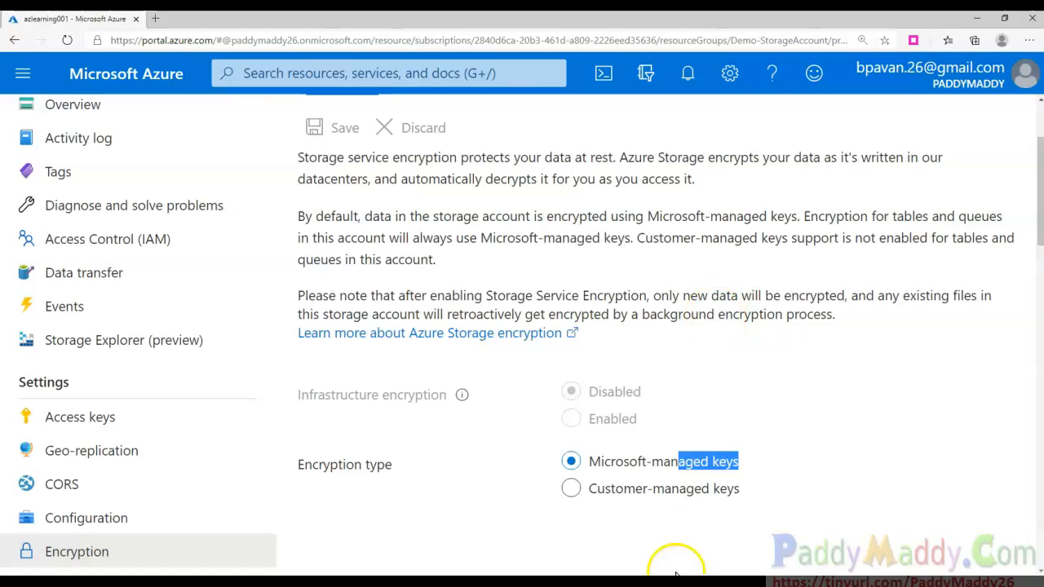
scroll(691, 503, "down", 2)
left_click(655, 349)
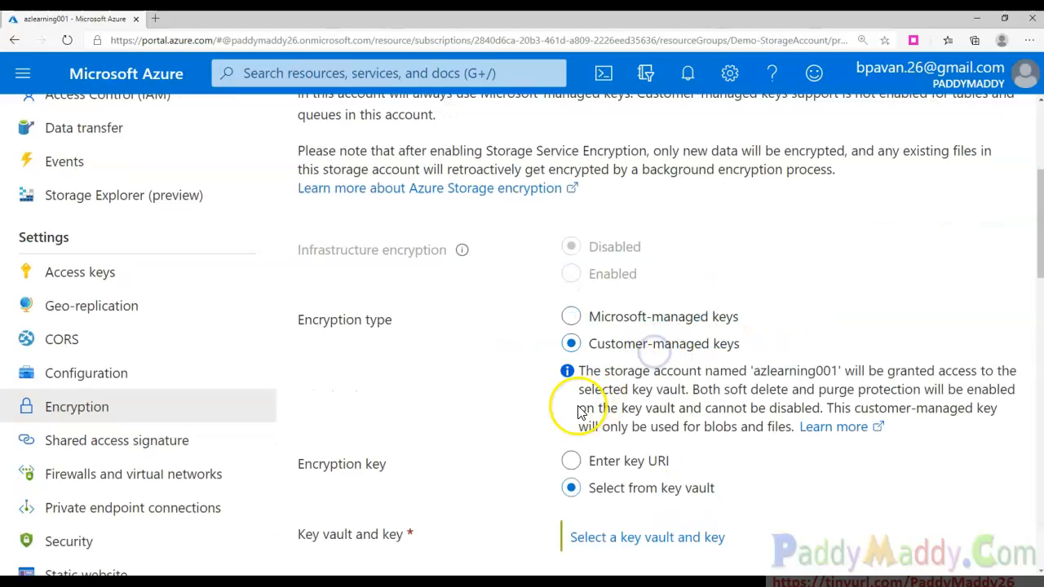
scroll(530, 435, "down", 2)
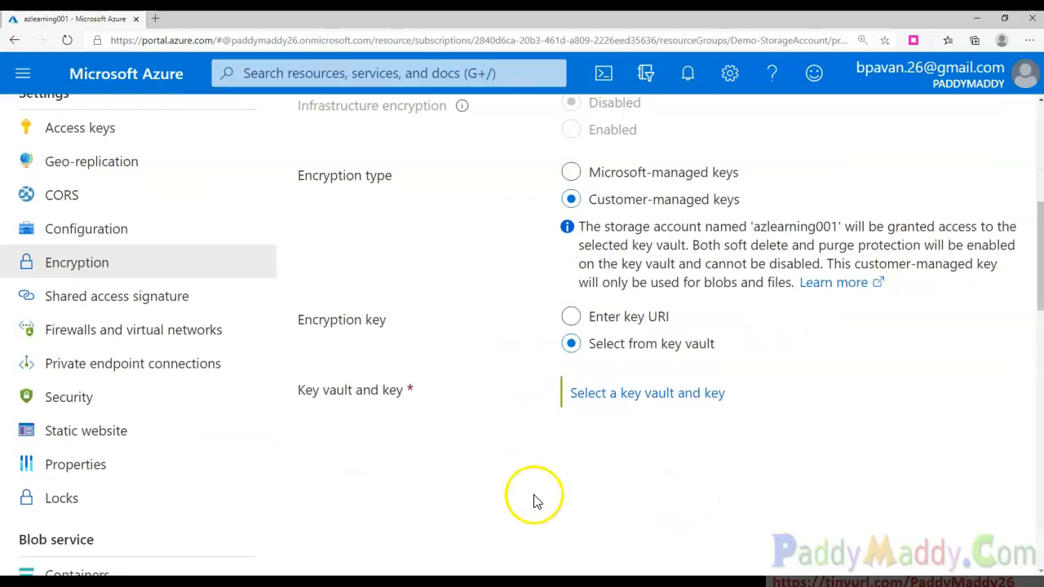
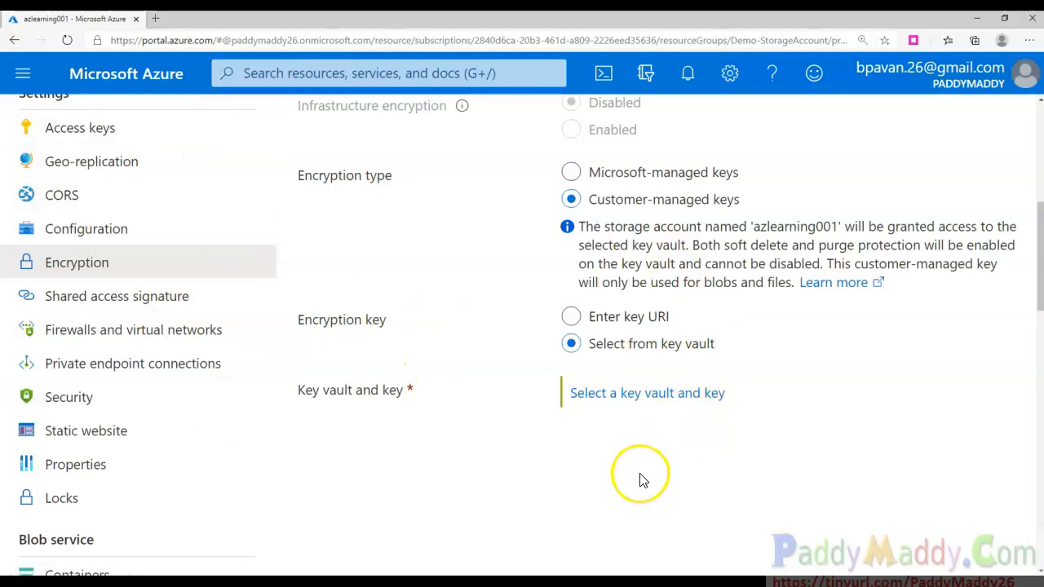
Leave the edited Encryption page for Shared access signature, triggering the discard-changes warning
left_click(131, 302)
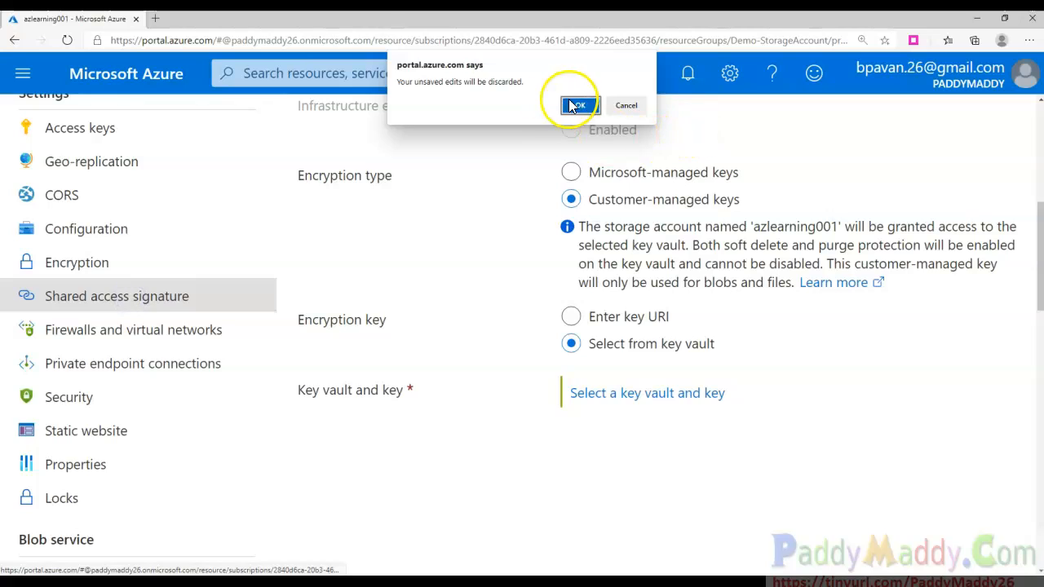
Discard the encryption edits and scroll through the SAS form with all permissions and HTTPS only
left_click(576, 105)
scroll(676, 443, "down", 5)
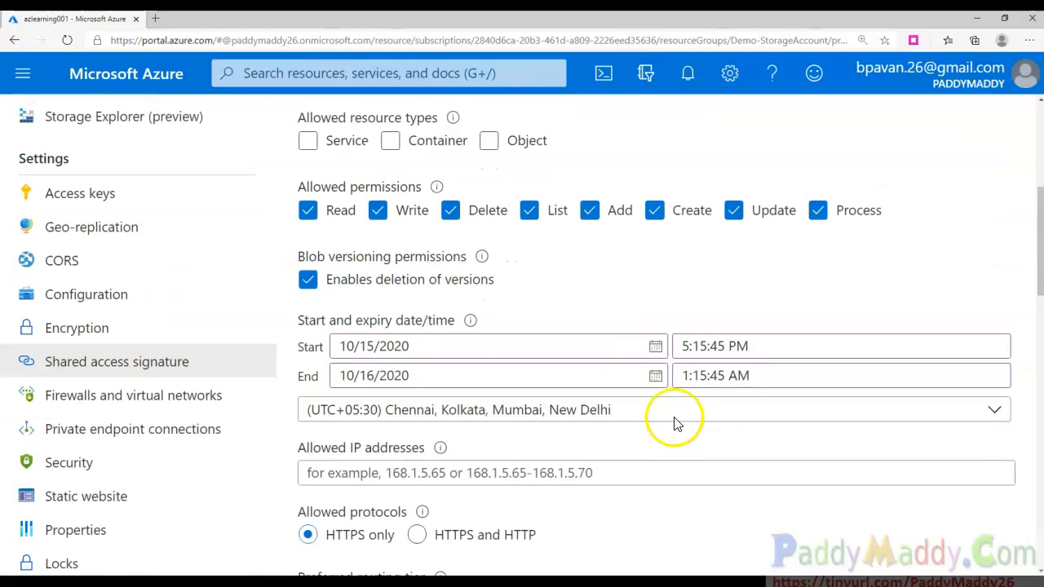
scroll(680, 498, "up", 5)
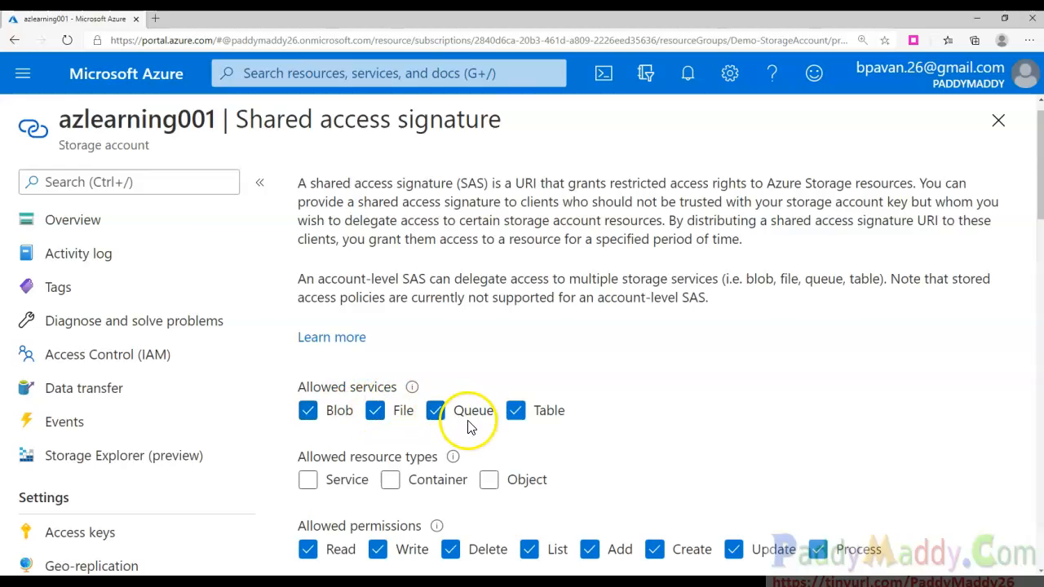
scroll(469, 427, "down", 1)
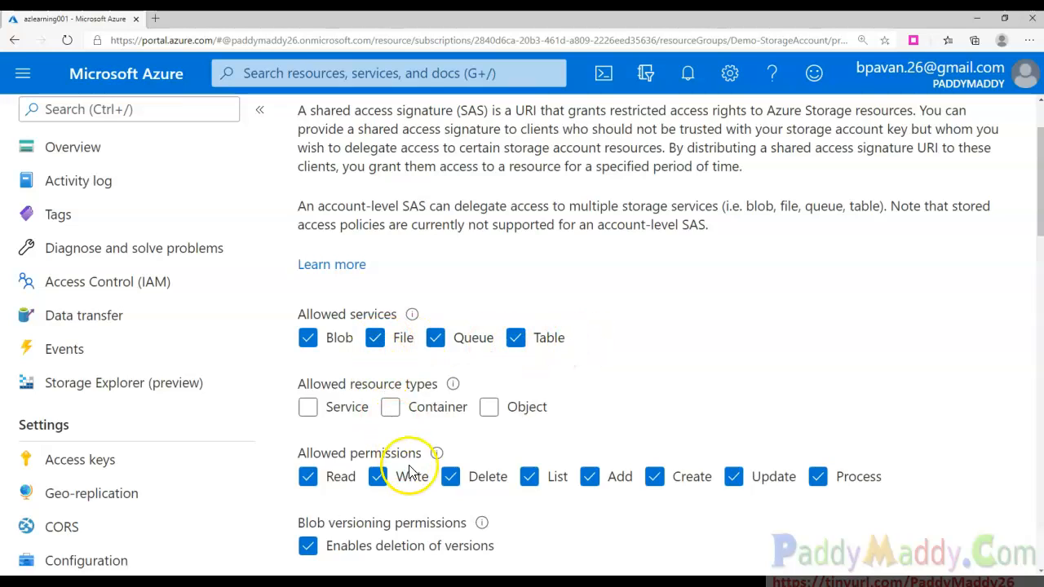
mouse_move(438, 455)
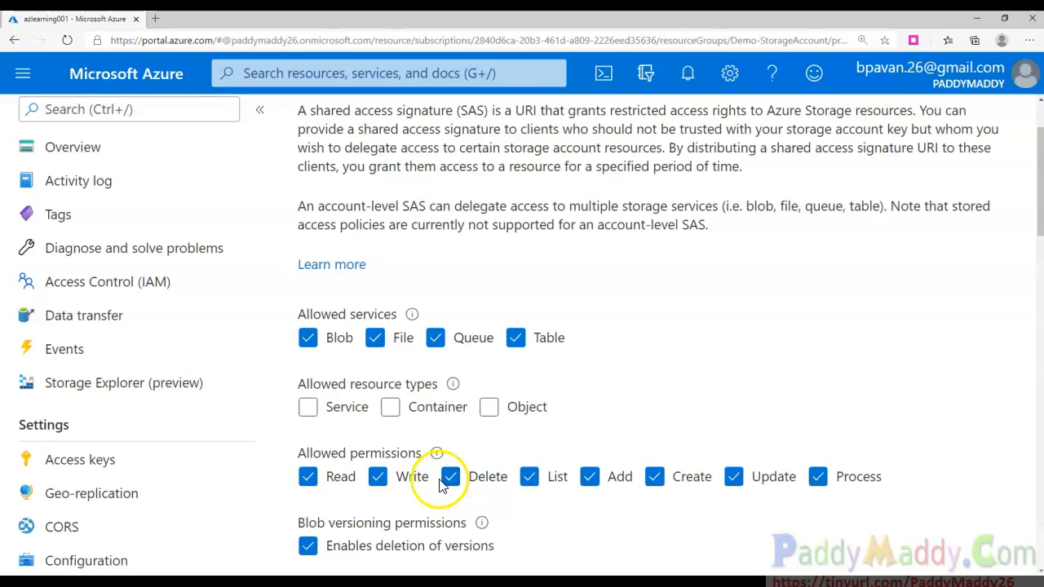
scroll(450, 483, "down", 2)
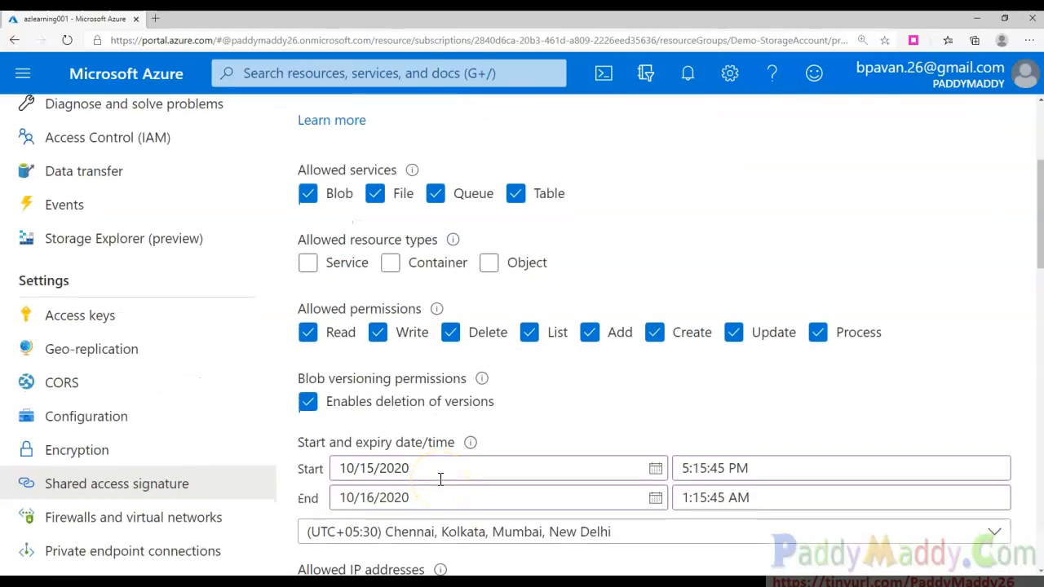
scroll(437, 334, "down", 3)
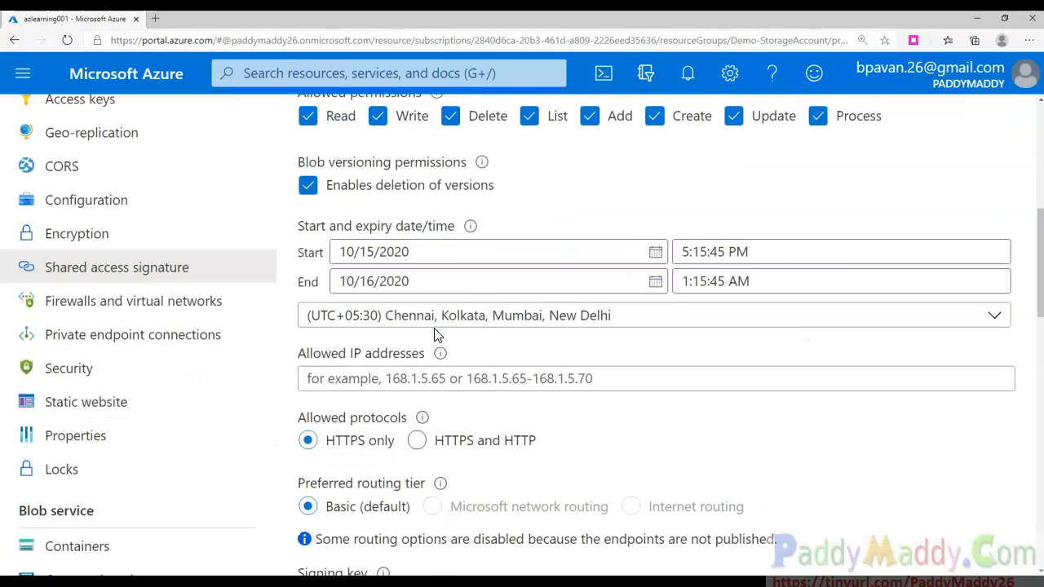
scroll(408, 395, "down", 1)
scroll(414, 392, "down", 4)
scroll(422, 378, "up", 5)
Inspect the SAS start date (10/15/2020 5:15:45 PM) and the Allowed IP addresses field without changing them
mouse_move(426, 357)
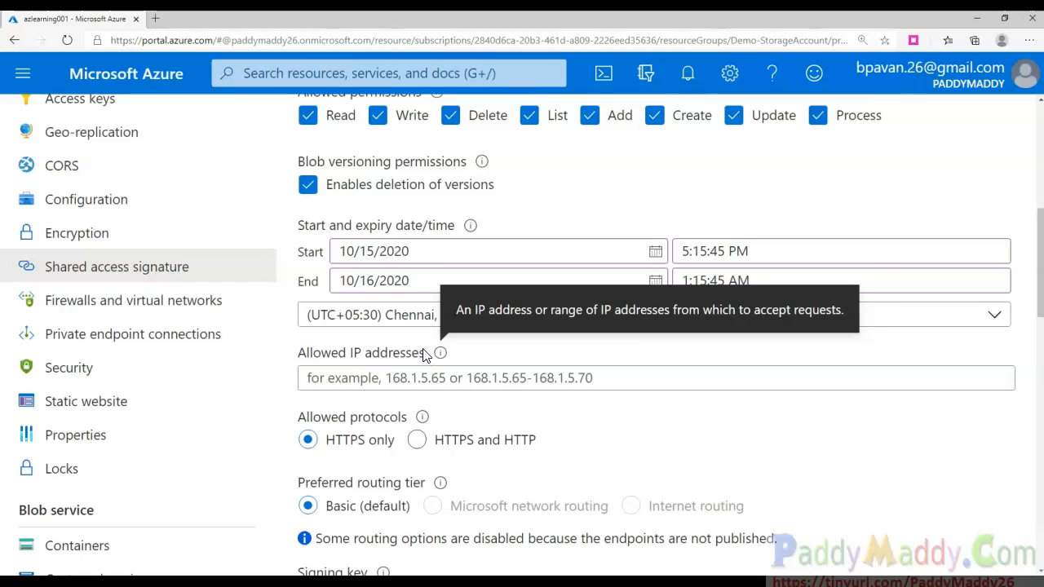
left_click(425, 252)
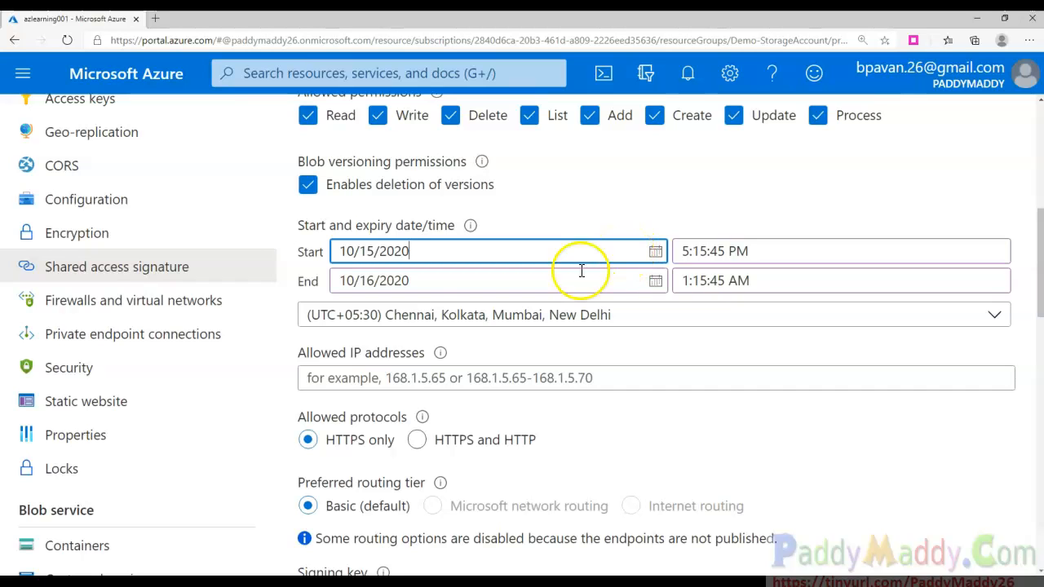
left_click(384, 380)
left_click(398, 380)
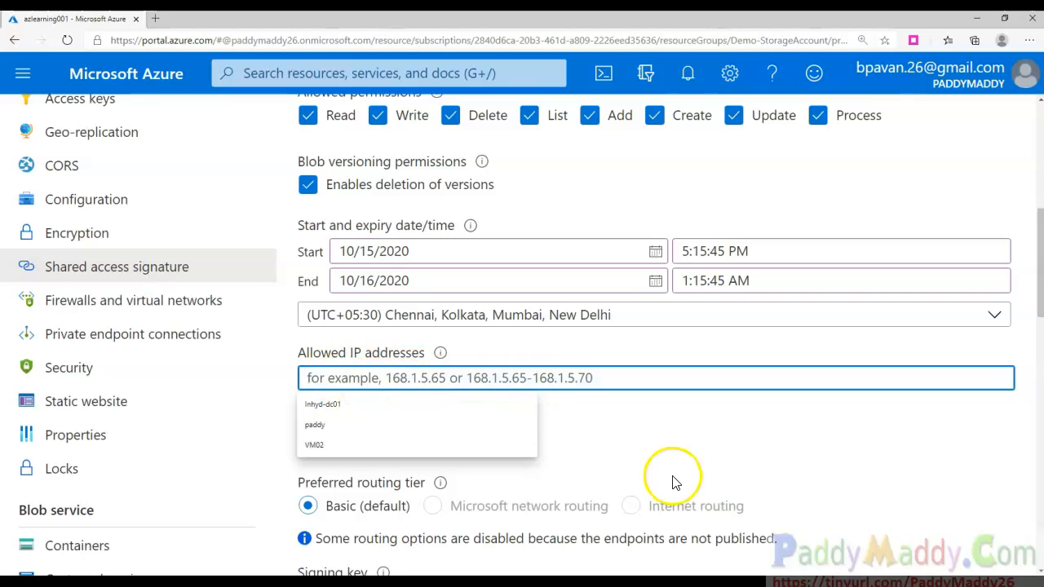
left_click(693, 444)
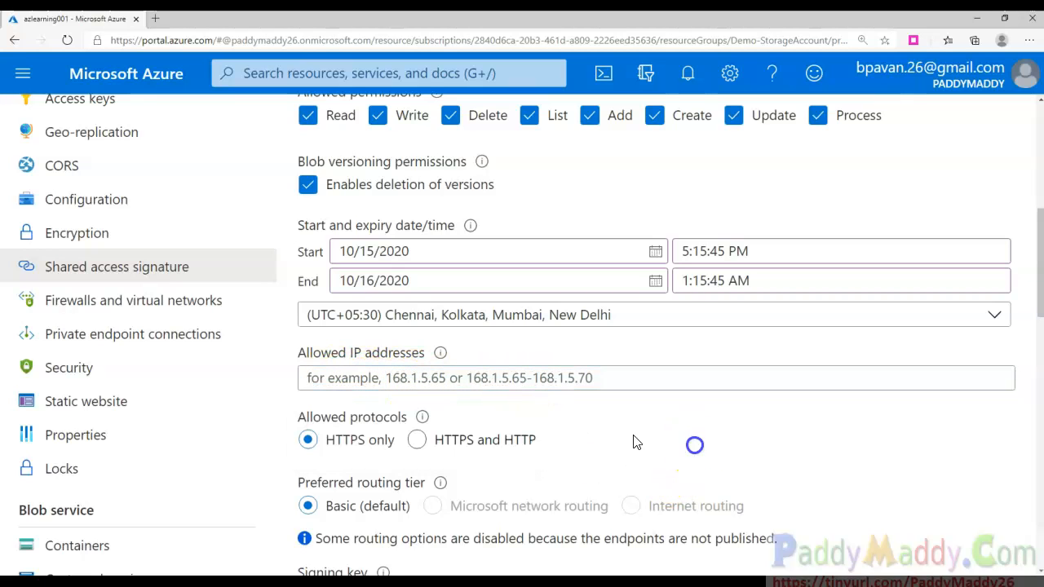
On Firewalls and virtual networks, try Selected networks, then revert to All networks
left_click(145, 309)
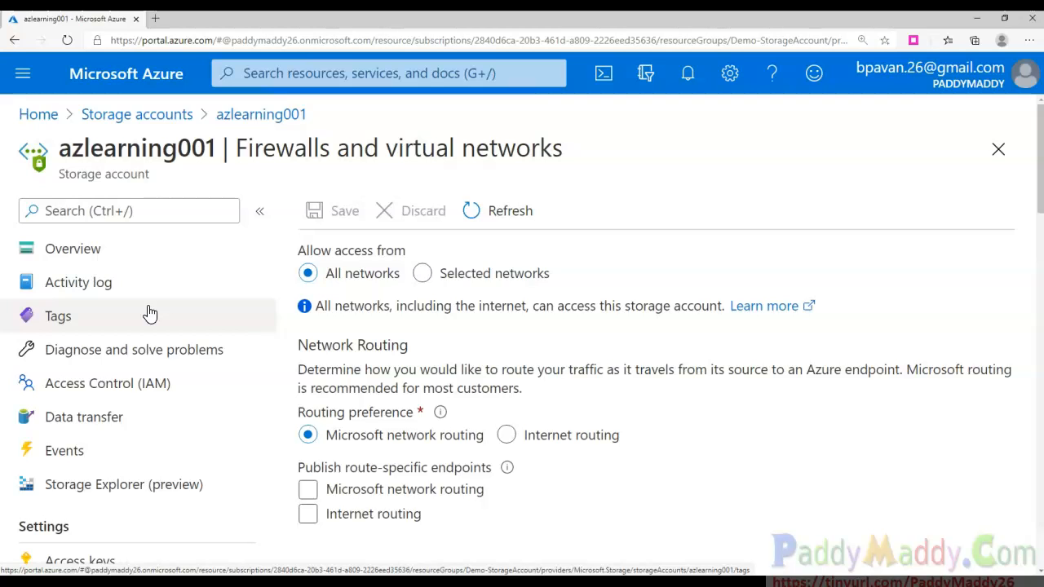
left_click(468, 275)
scroll(467, 278, "down", 3)
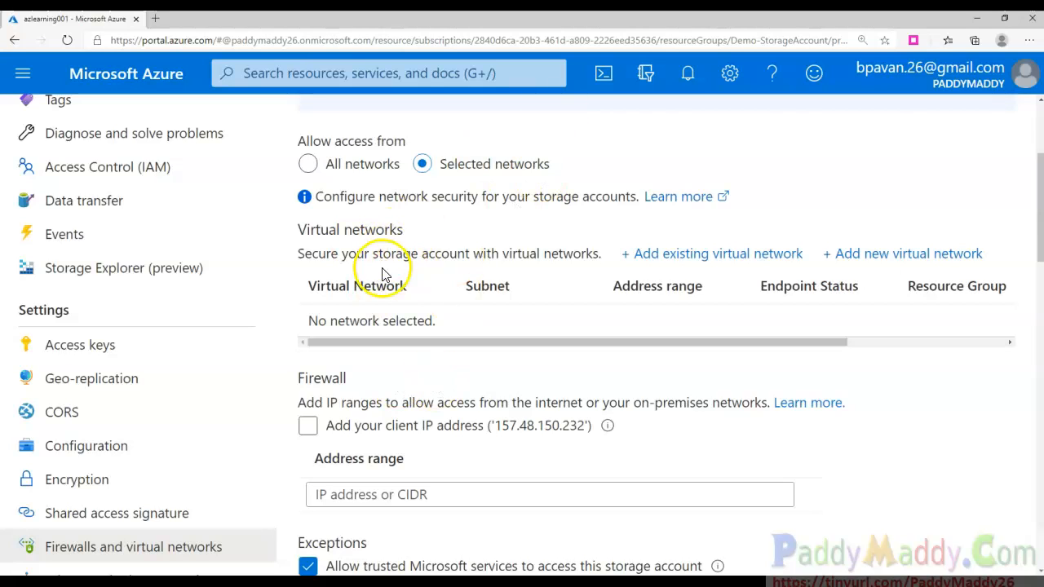
scroll(529, 332, "up", 2)
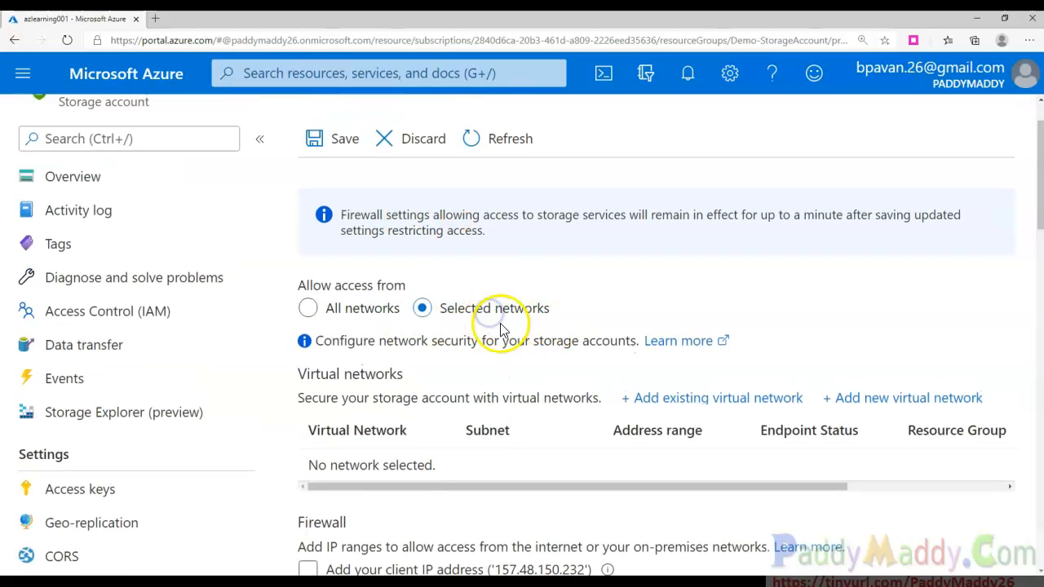
left_click(372, 308)
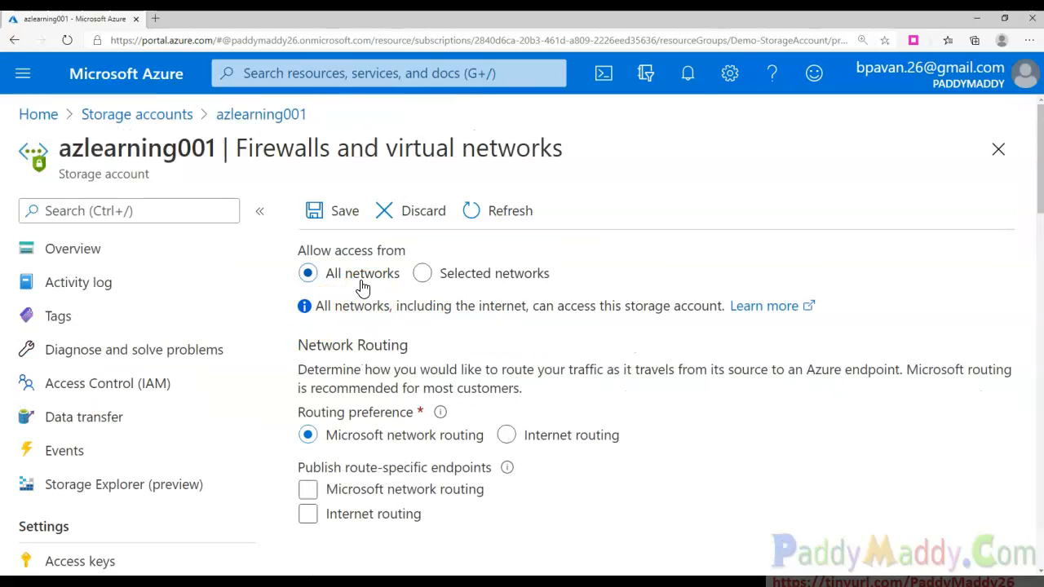
left_click_drag(398, 308, 596, 313)
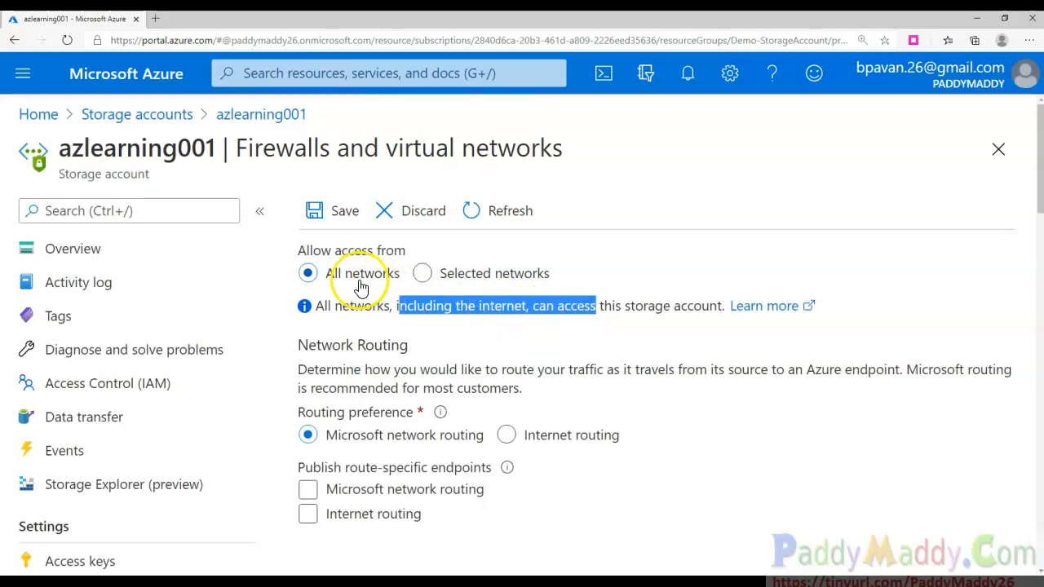
Review the Microsoft network routing preference, then go to Private endpoint connections
scroll(169, 451, "down", 4)
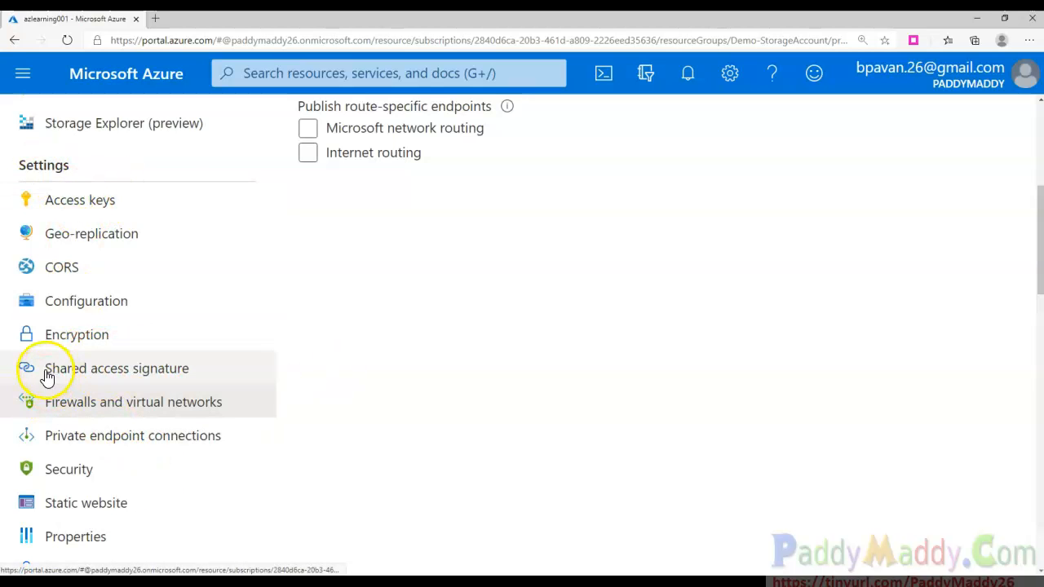
scroll(181, 380, "up", 2)
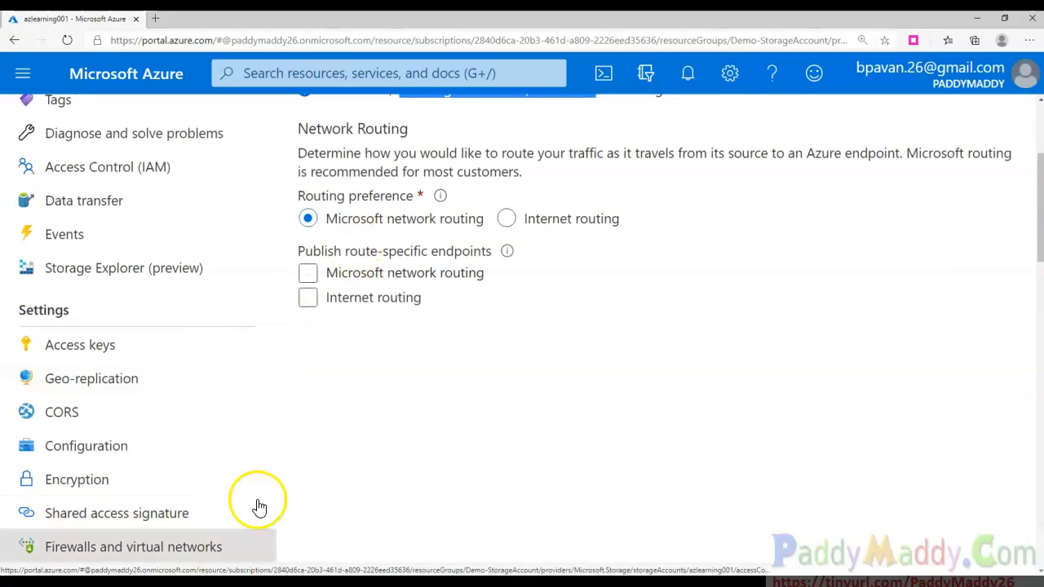
scroll(460, 277, "up", 1)
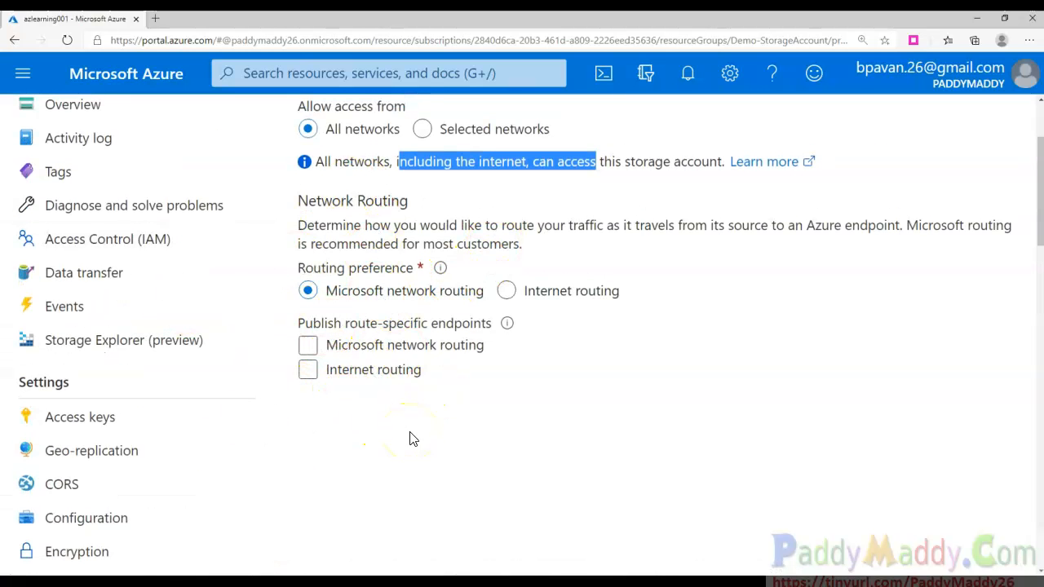
scroll(475, 462, "down", 1)
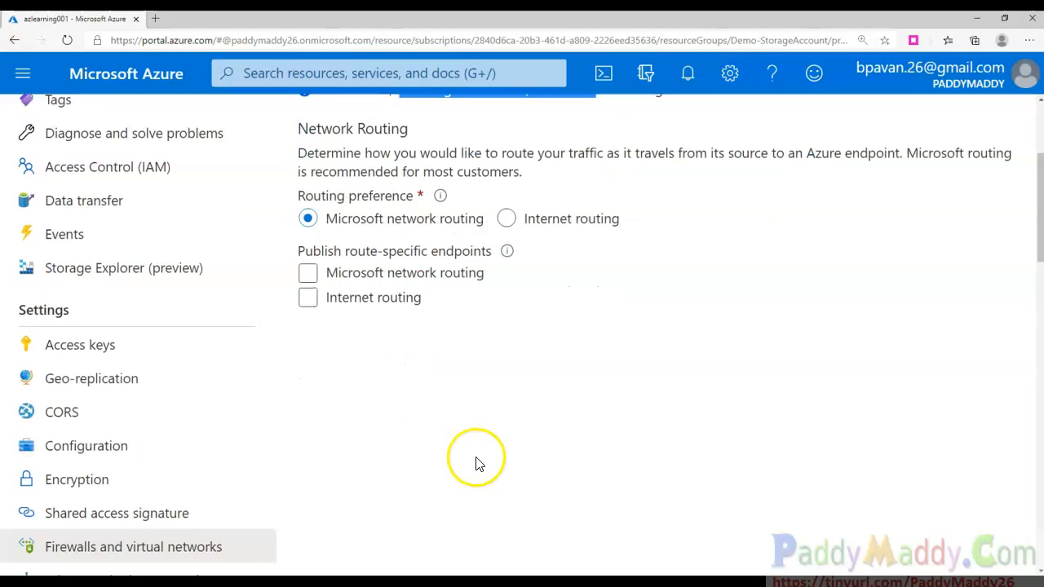
scroll(192, 516, "down", 2)
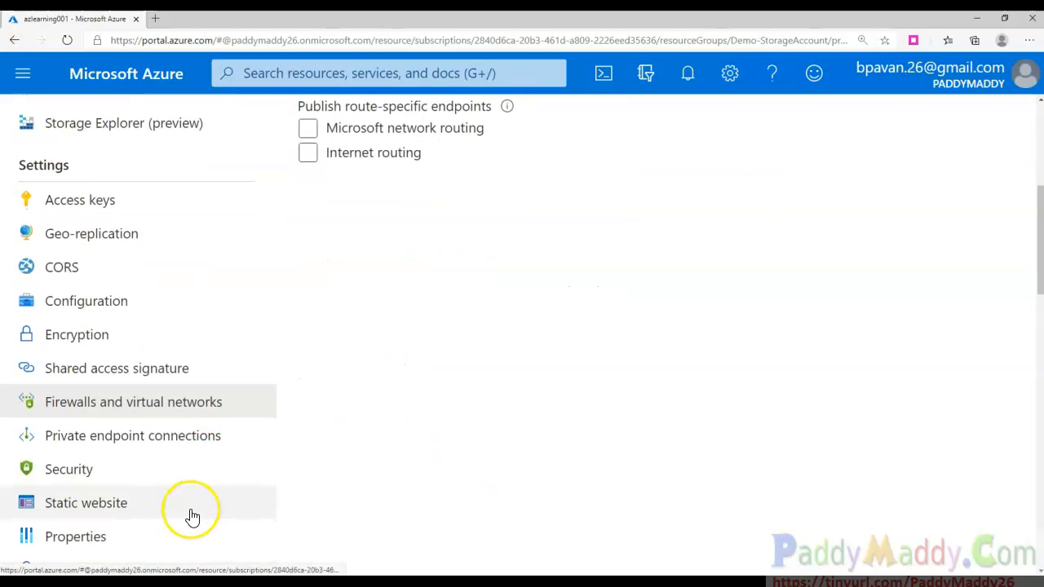
left_click(181, 440)
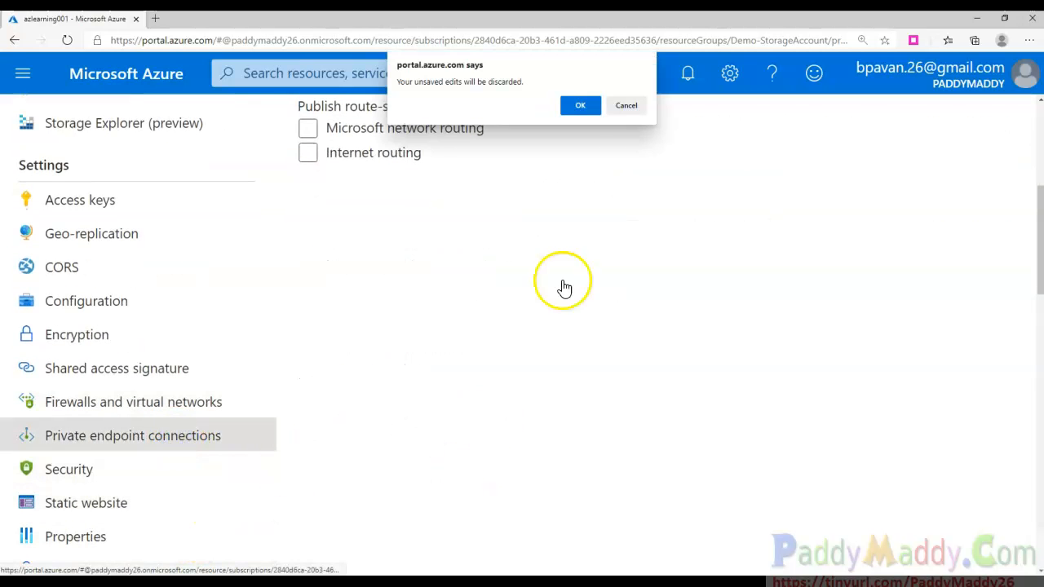
Discard the firewall edits, view the new private endpoint form, and close it unfilled via the azlearning001 breadcrumb
left_click(586, 110)
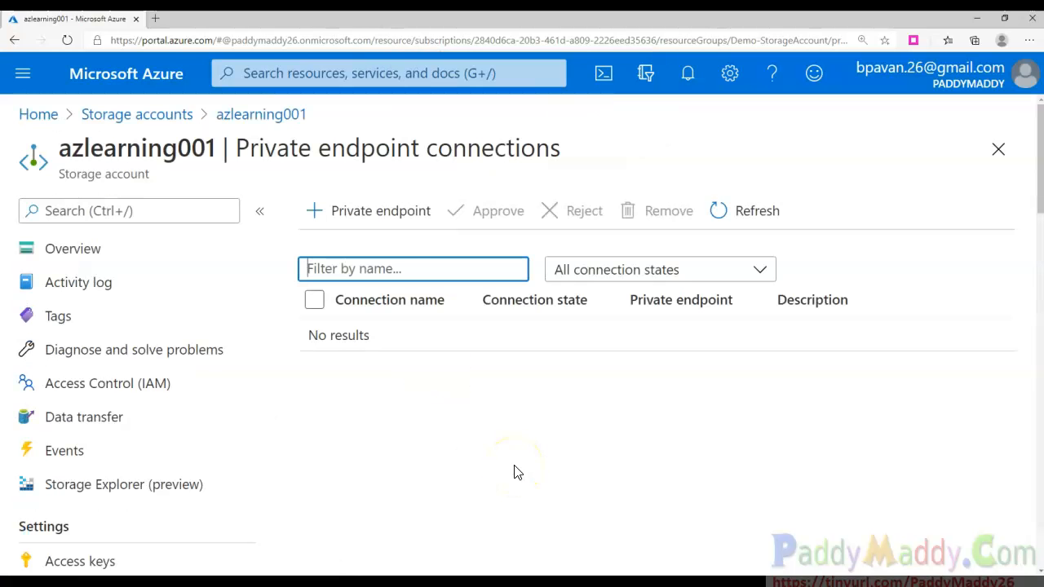
left_click(390, 211)
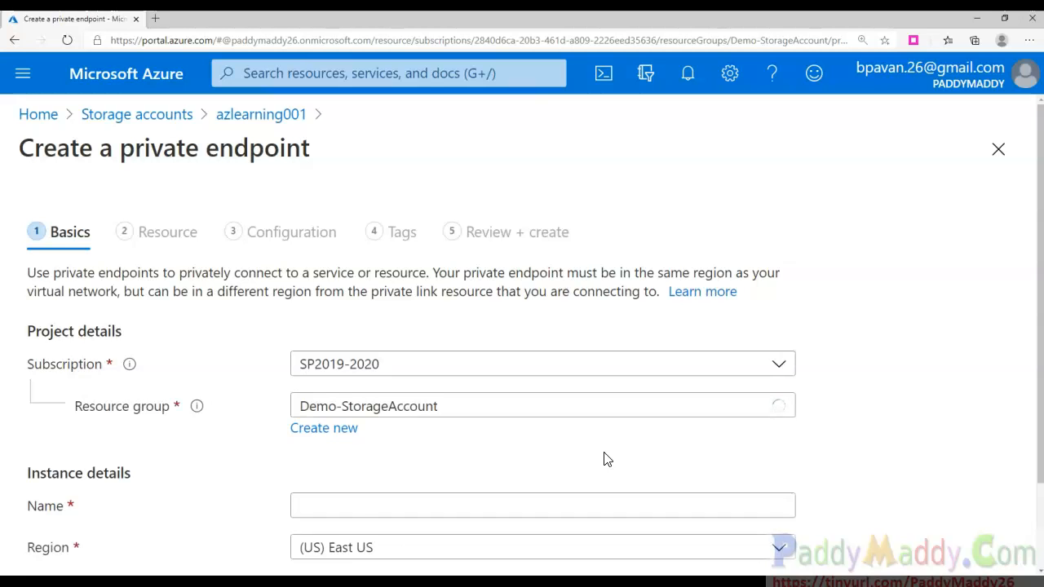
left_click(620, 451)
scroll(536, 403, "down", 2)
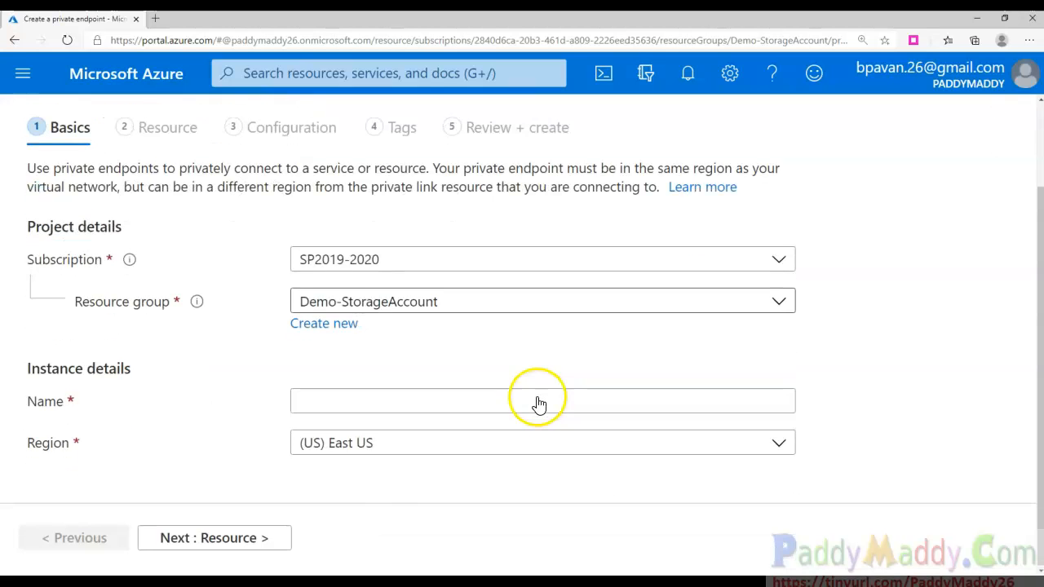
scroll(392, 494, "up", 2)
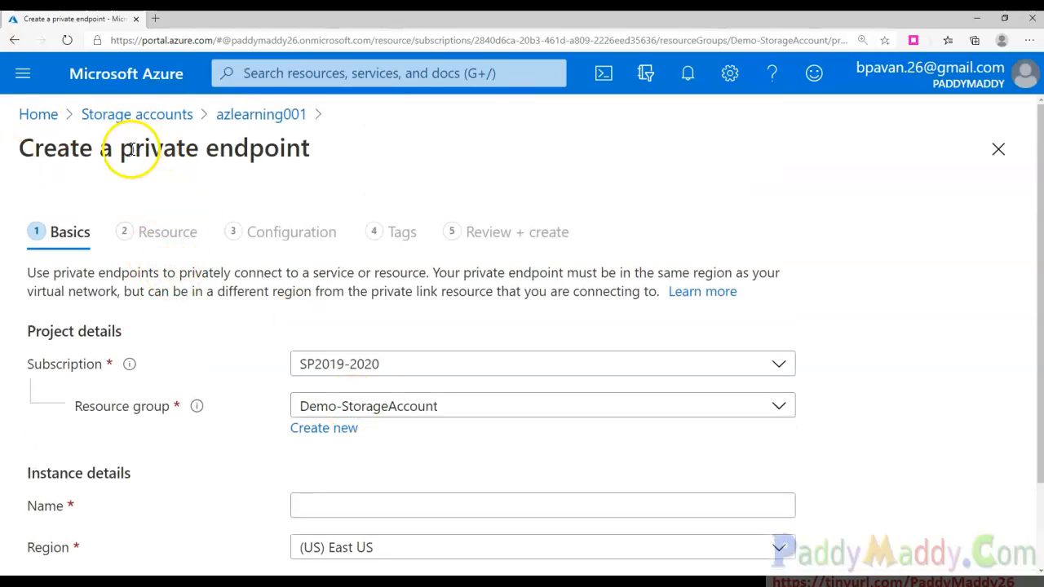
left_click_drag(114, 153, 267, 160)
left_click(255, 118)
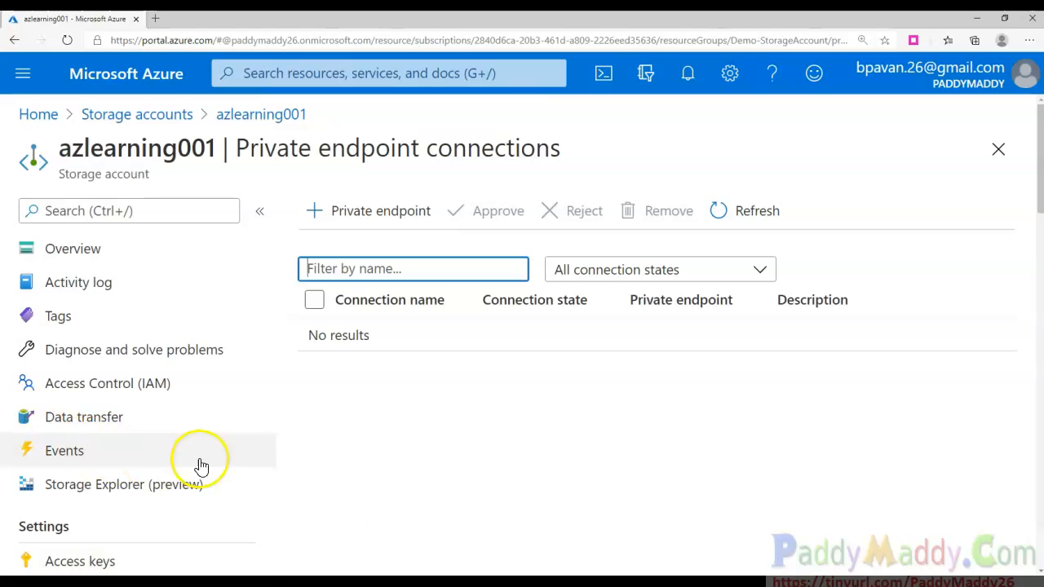
scroll(145, 459, "down", 3)
scroll(378, 448, "down", 2)
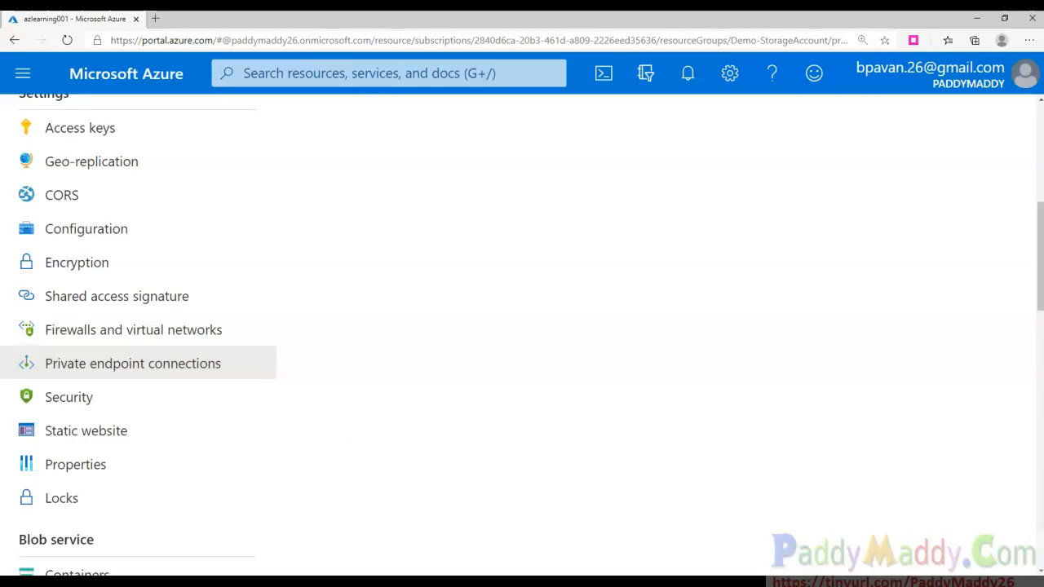
Briefly show and minimize Storage Explorer, then open azlearning001's Access Control (IAM) page
left_click(605, 583)
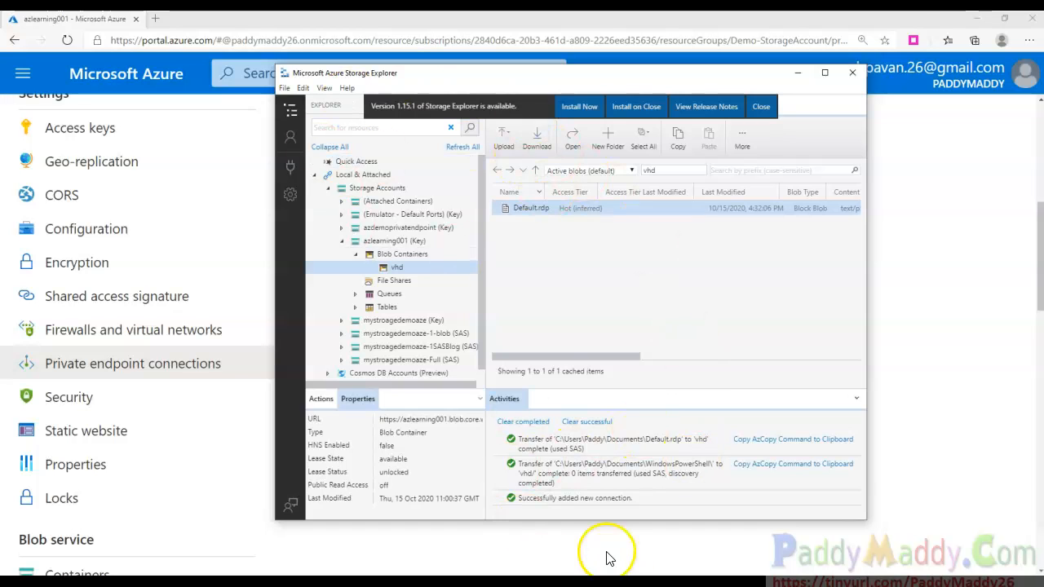
left_click(606, 581)
scroll(270, 389, "down", 2)
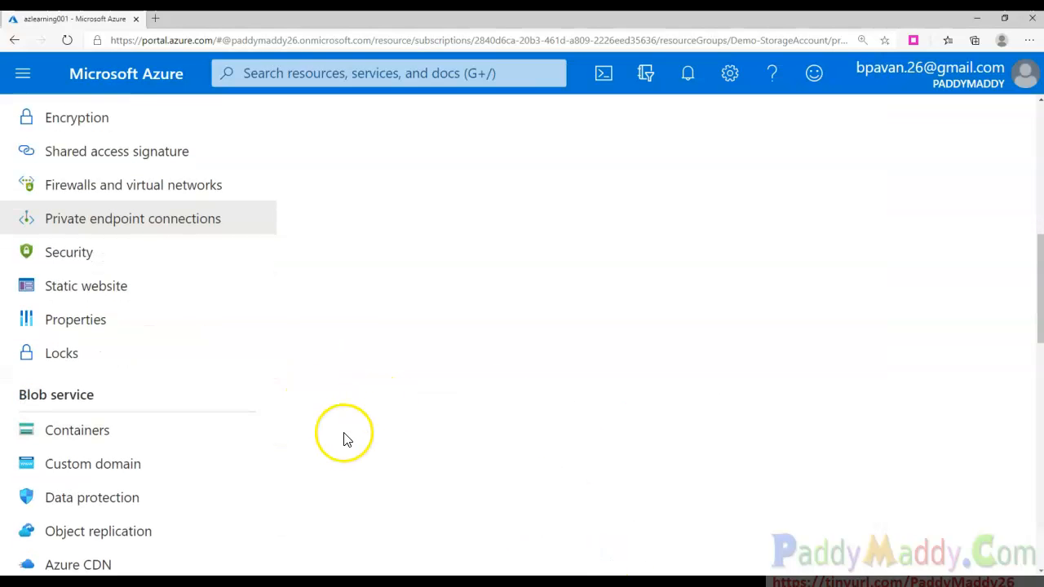
scroll(112, 413, "up", 5)
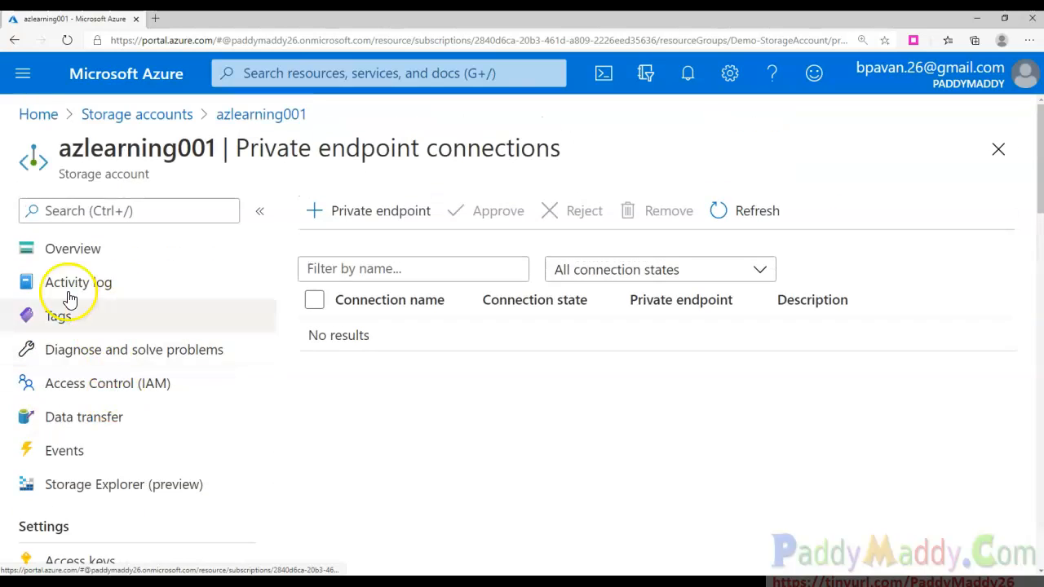
left_click(117, 398)
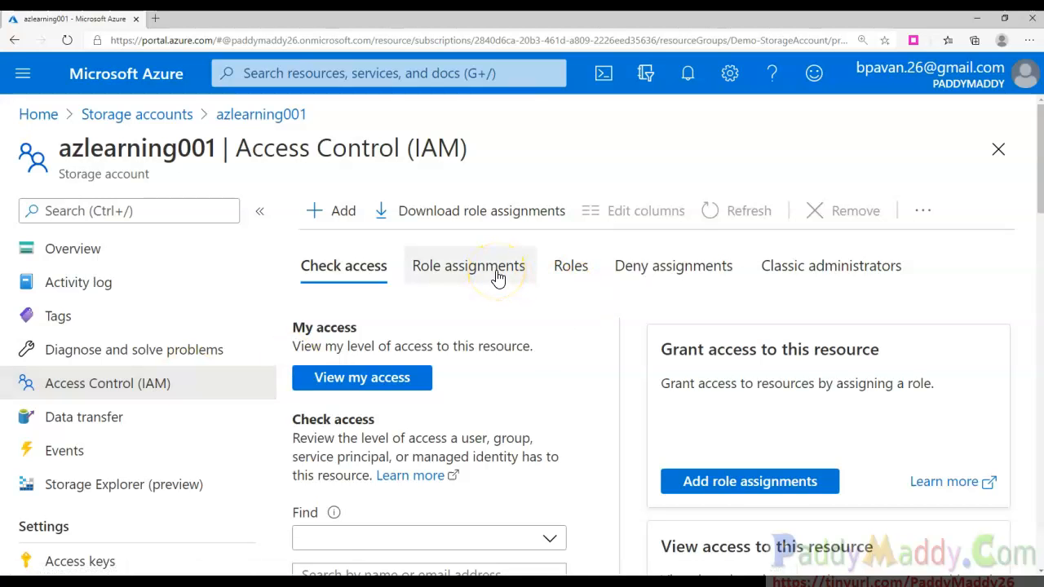
scroll(526, 338, "down", 6)
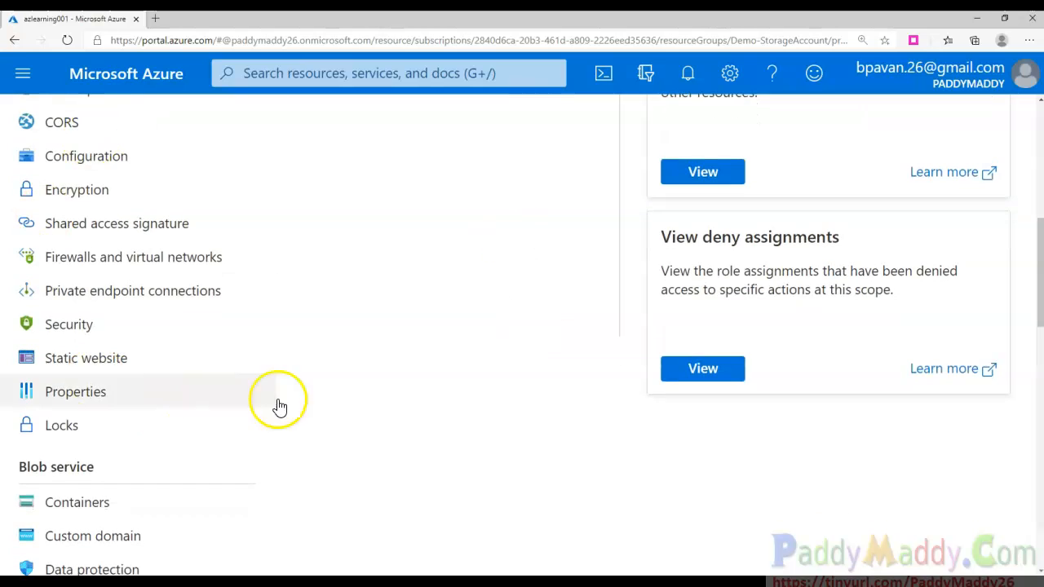
scroll(409, 411, "down", 1)
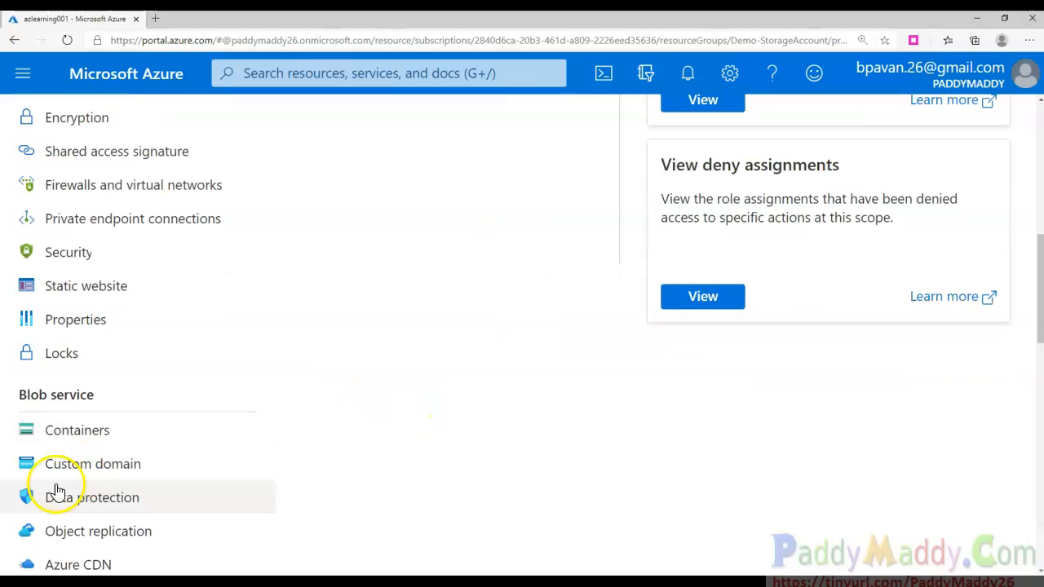
Open Custom domain and highlight step 1's blob endpoint address and example contoso domain
left_click(98, 466)
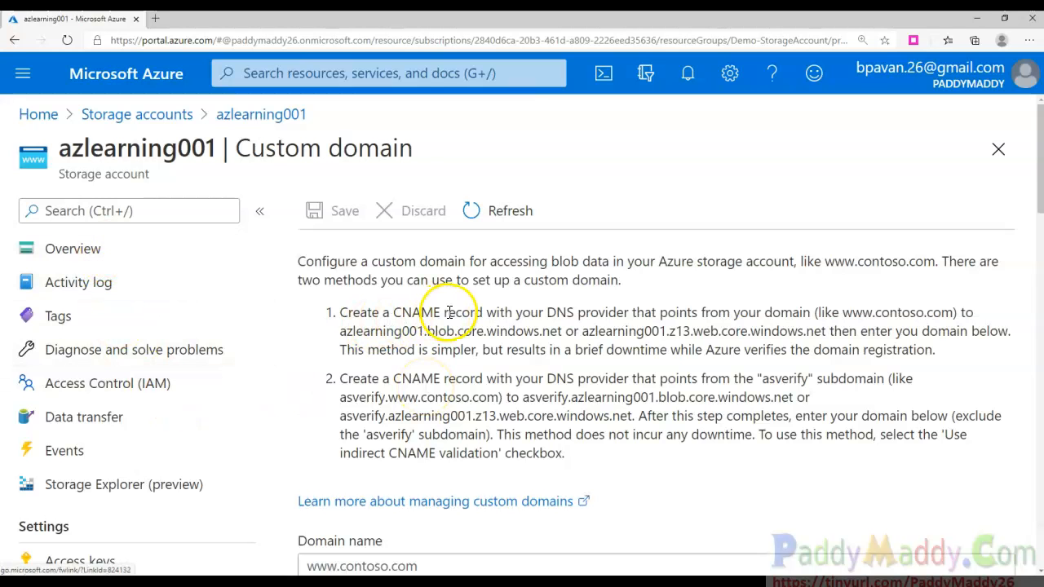
scroll(159, 447, "down", 5)
scroll(163, 440, "down", 5)
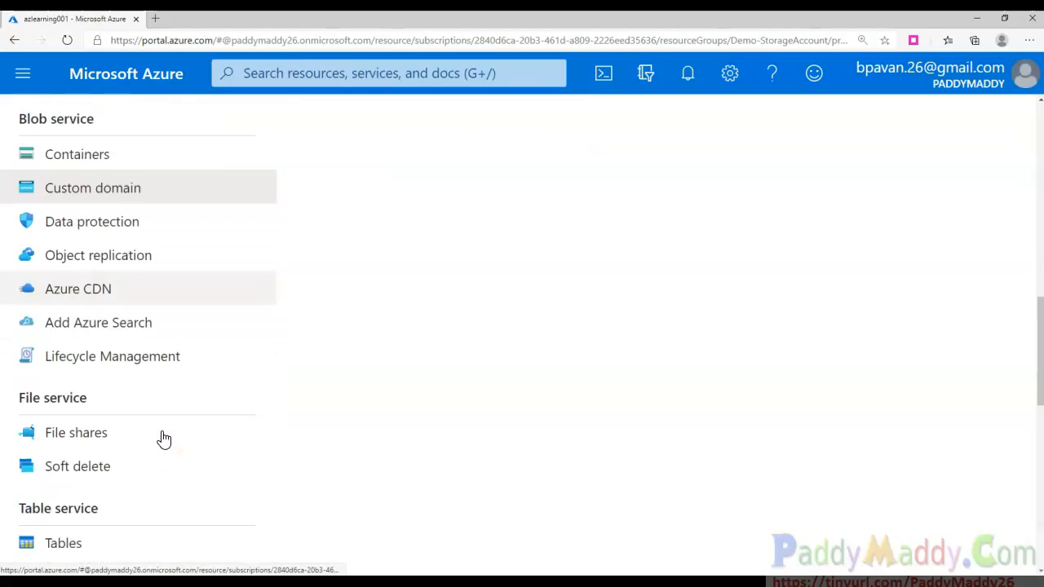
scroll(167, 432, "up", 5)
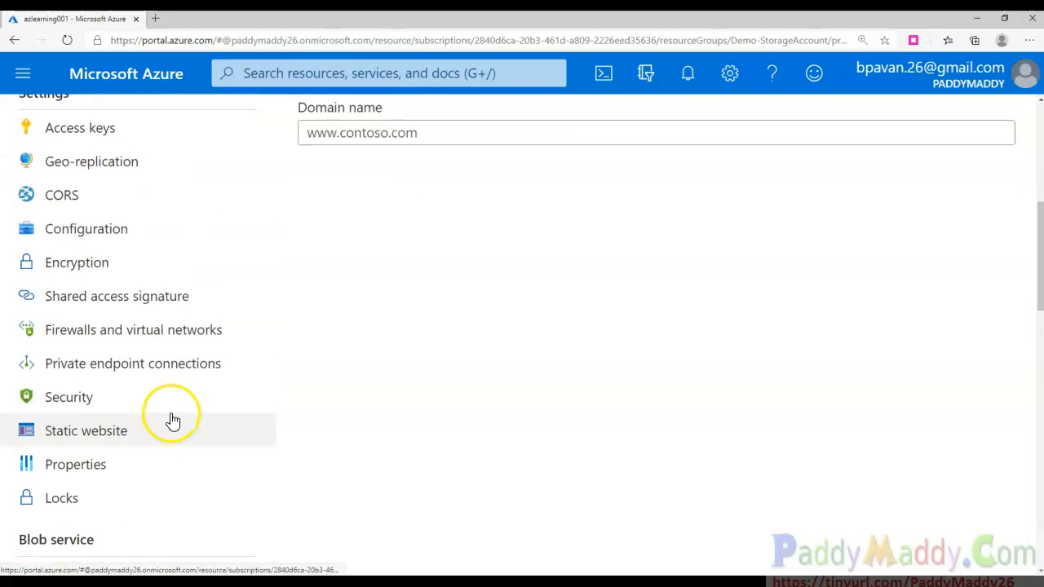
scroll(172, 421, "up", 2)
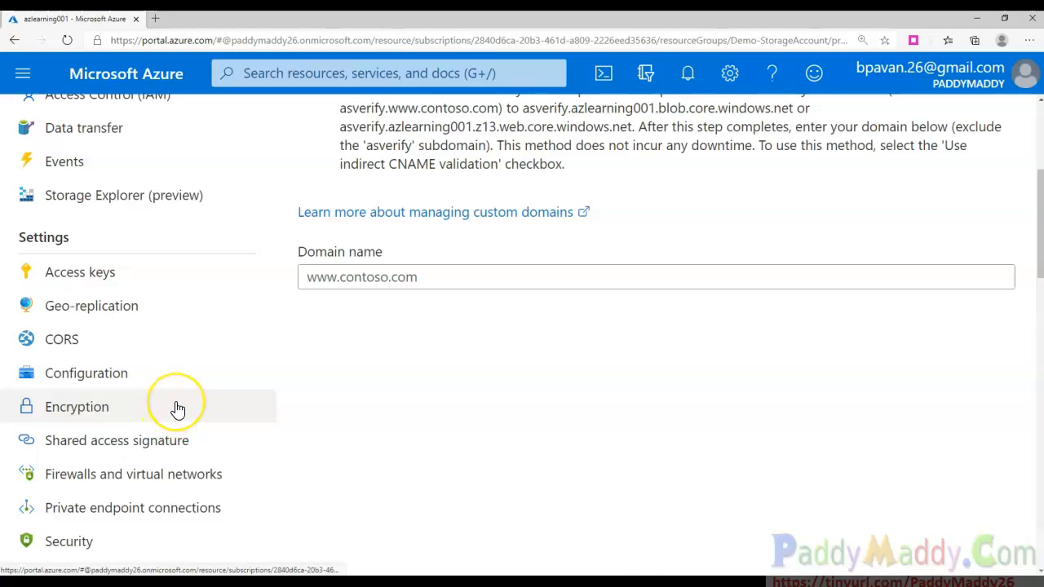
left_click(222, 339)
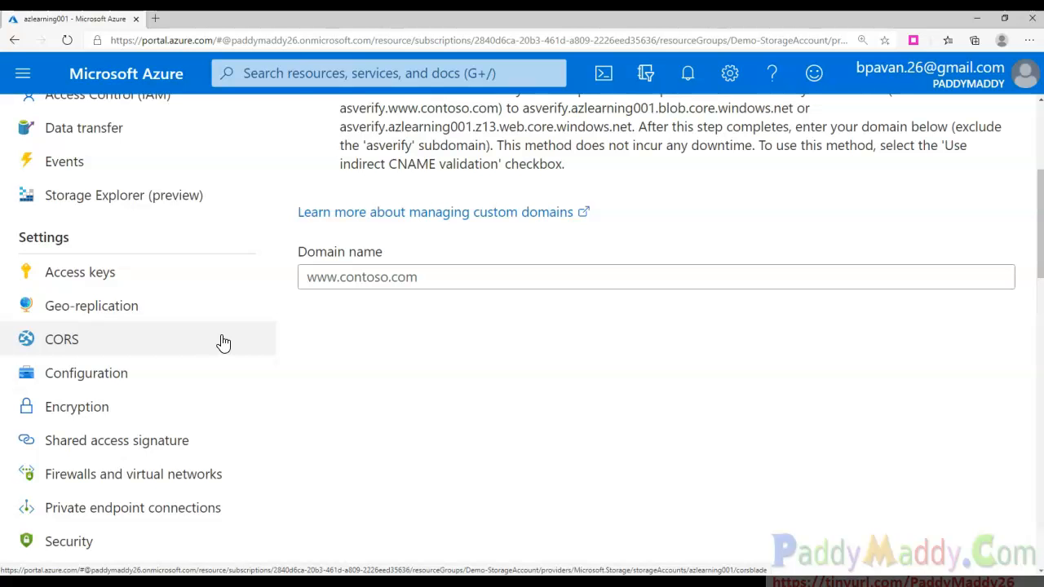
scroll(223, 343, "up", 2)
scroll(503, 368, "up", 2)
left_click_drag(402, 314, 468, 335)
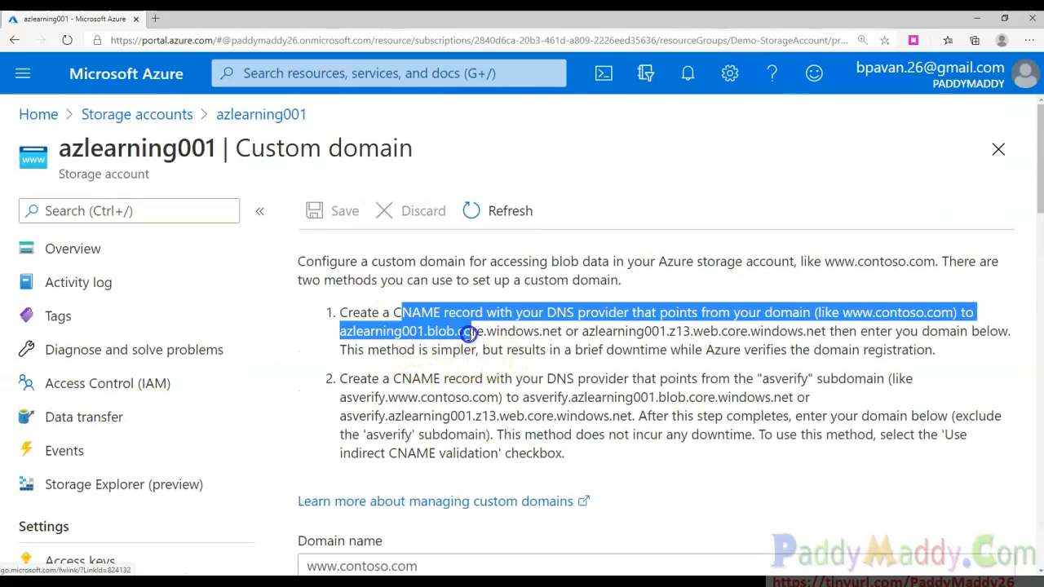
left_click(601, 330)
left_click_drag(375, 331, 539, 338)
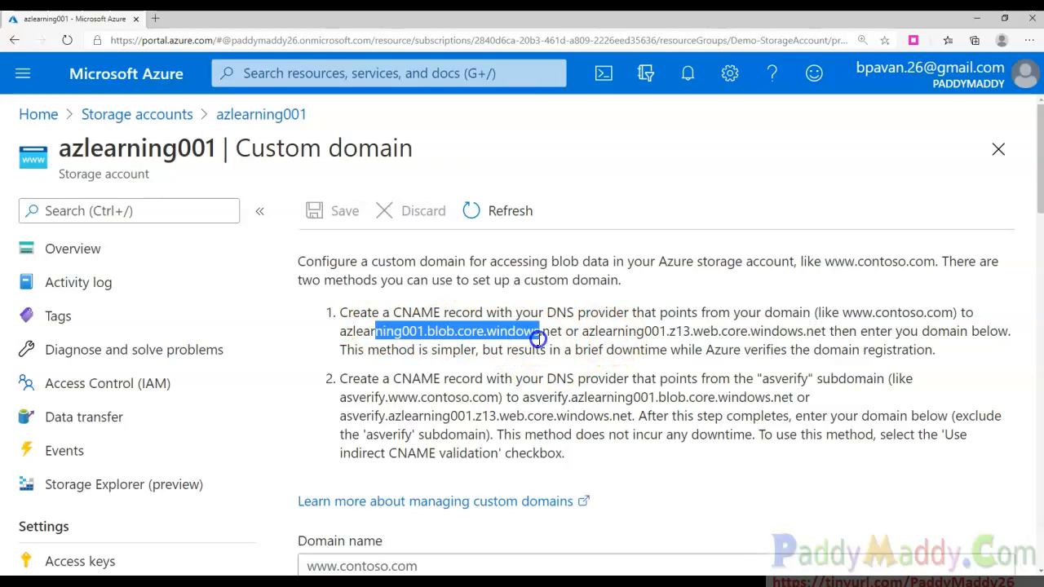
left_click(882, 319)
left_click_drag(882, 318, 942, 320)
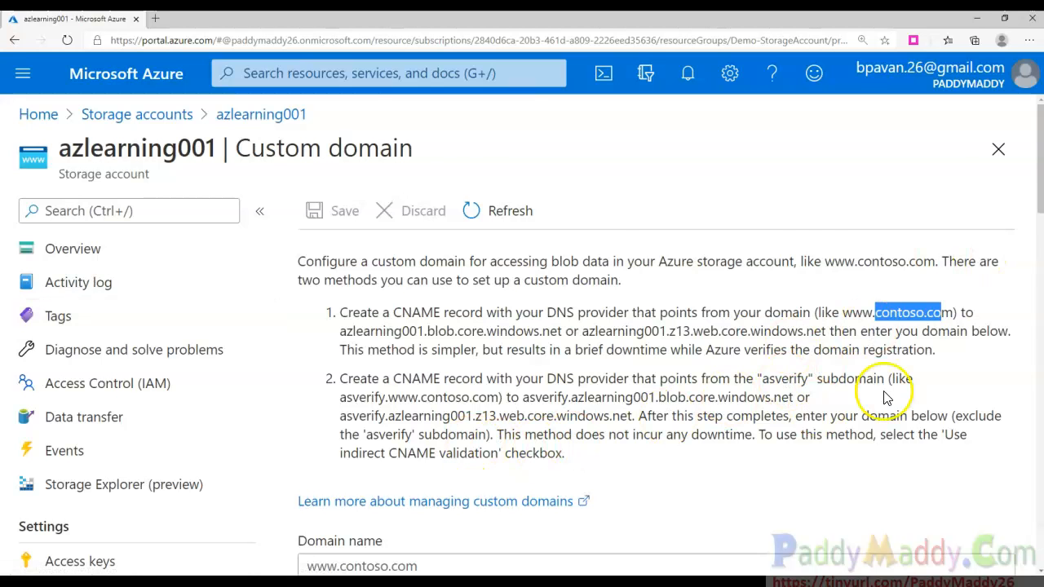
Leave the Domain name field empty and highlight the asverify endpoint address in step 2
scroll(881, 383, "down", 2)
left_click(385, 422)
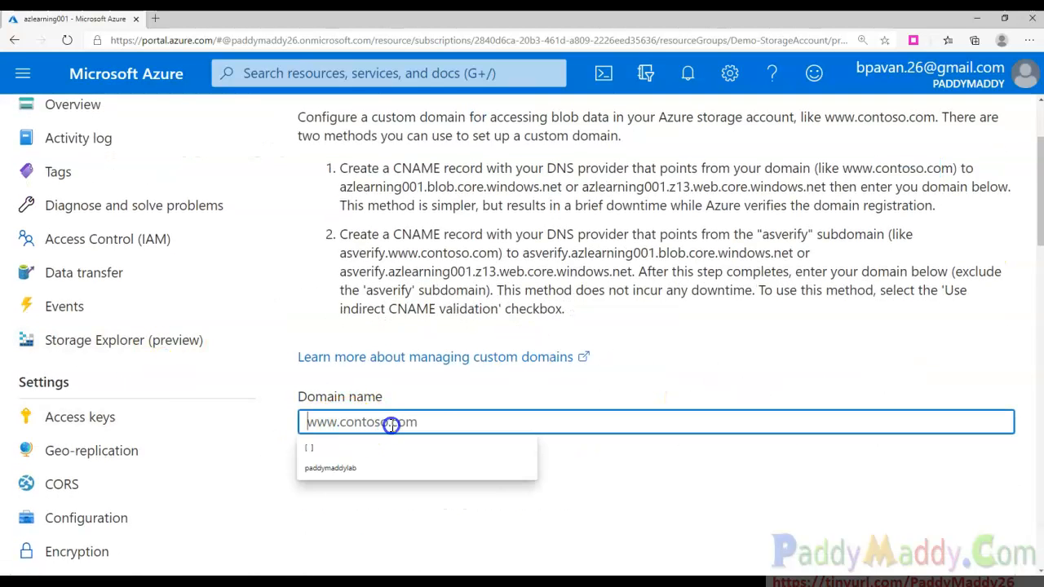
left_click(689, 472)
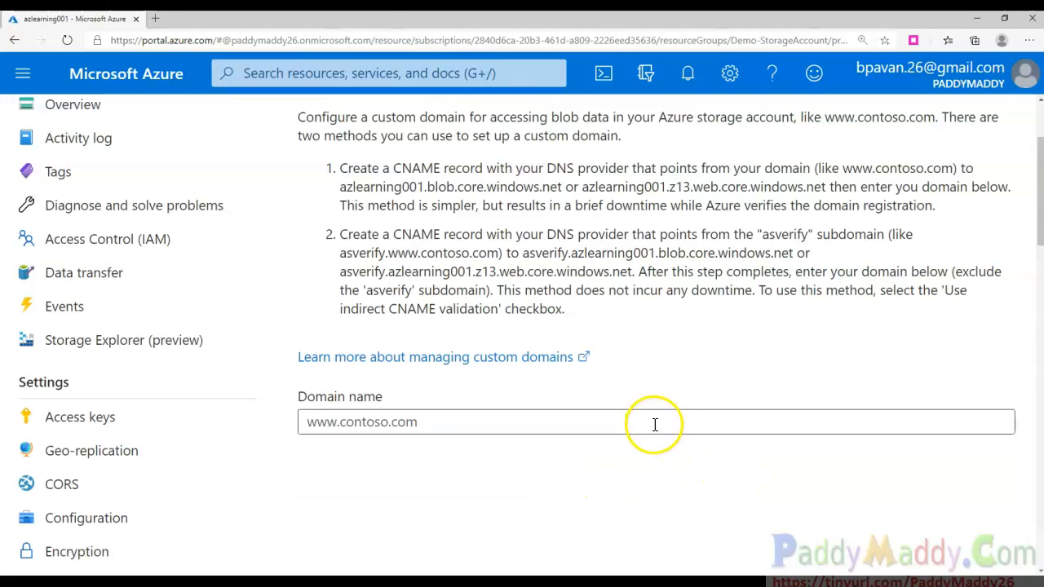
scroll(641, 400, "down", 1)
left_click_drag(412, 162, 470, 162)
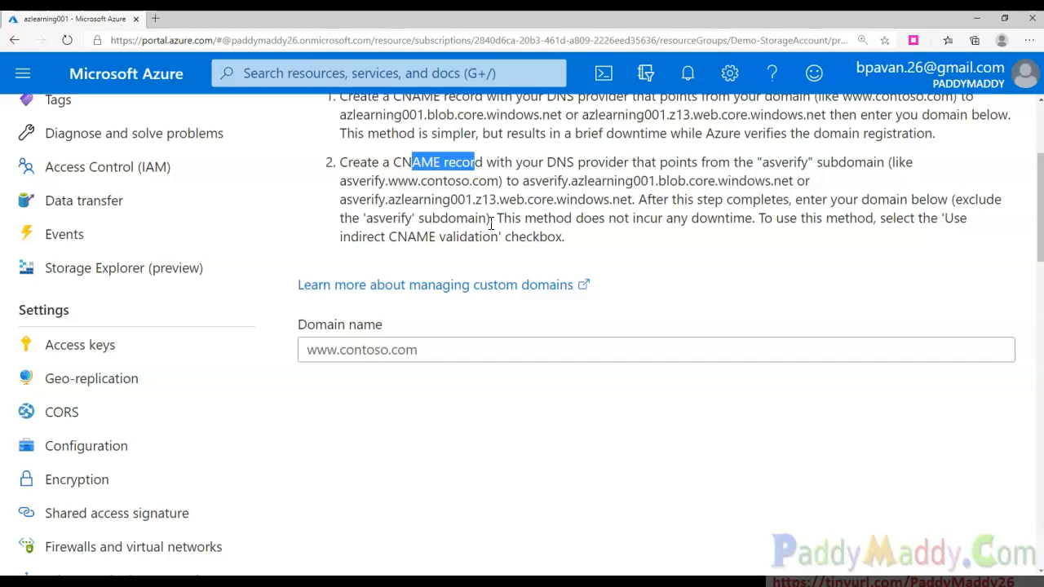
left_click_drag(634, 202, 374, 196)
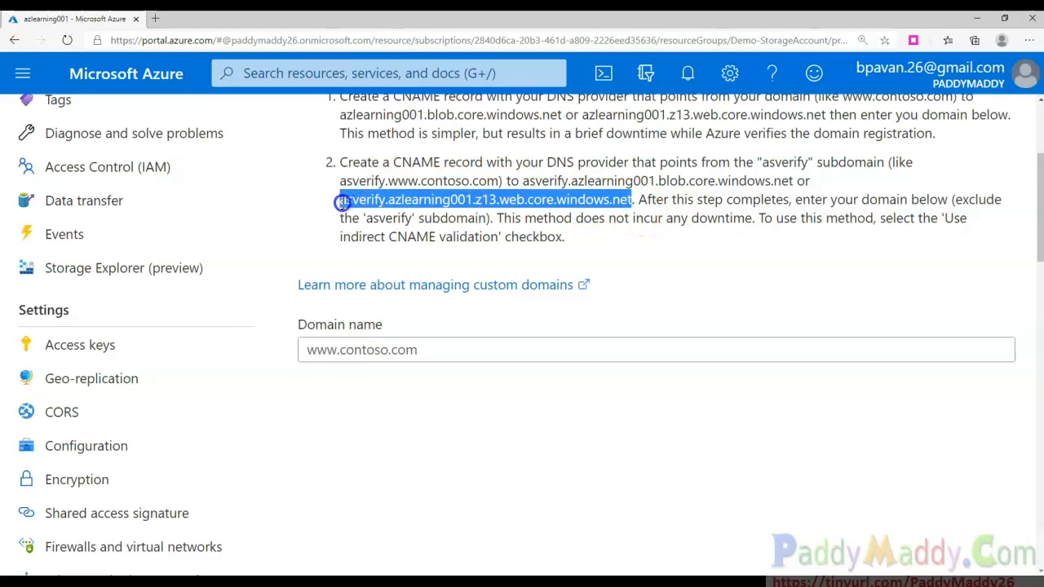
scroll(610, 345, "down", 5)
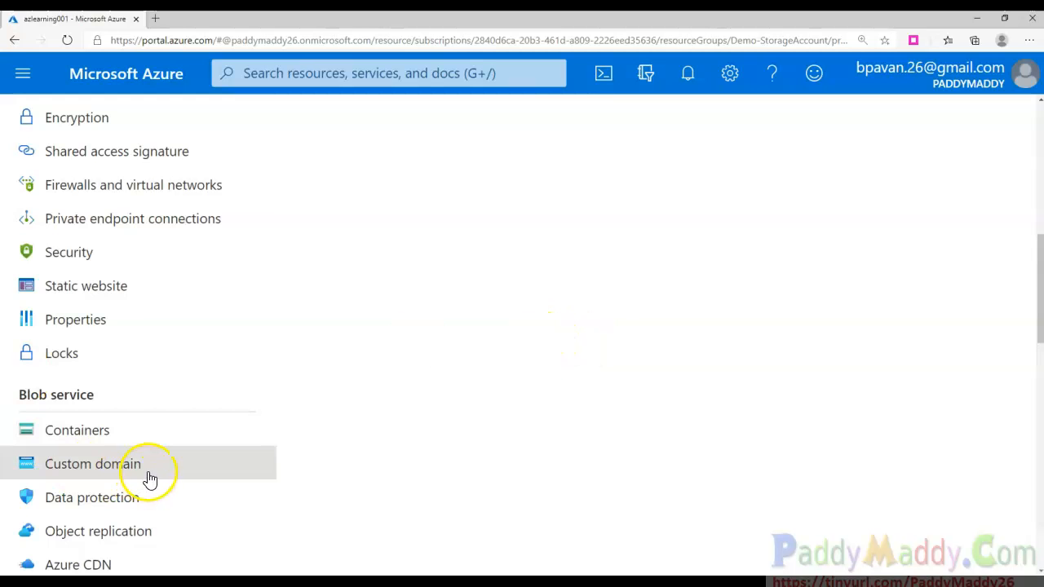
Open Lifecycle Management and start a new rule, reviewing the Add a rule form
scroll(122, 478, "down", 1)
scroll(429, 478, "down", 3)
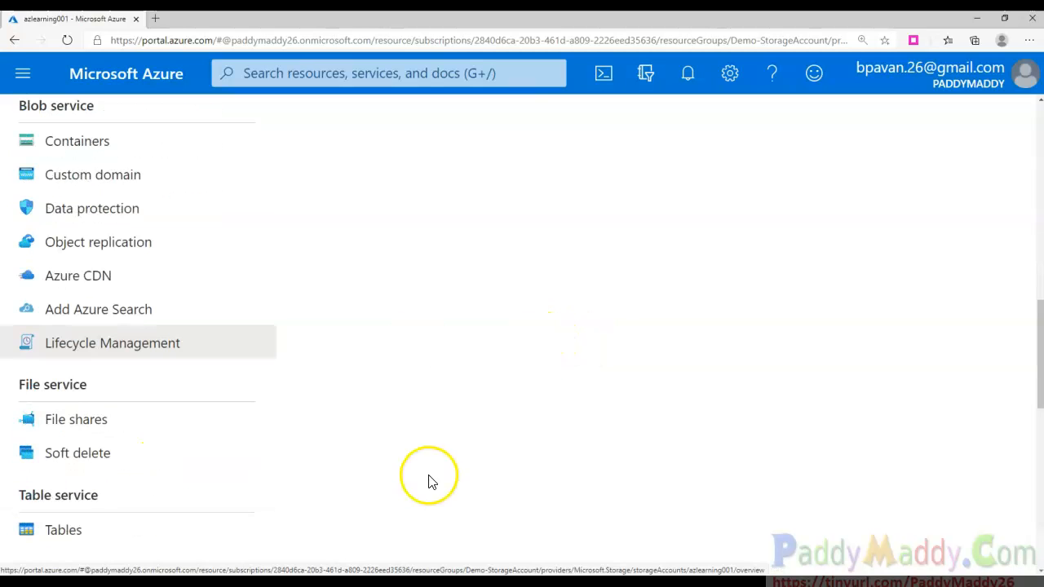
left_click(54, 343)
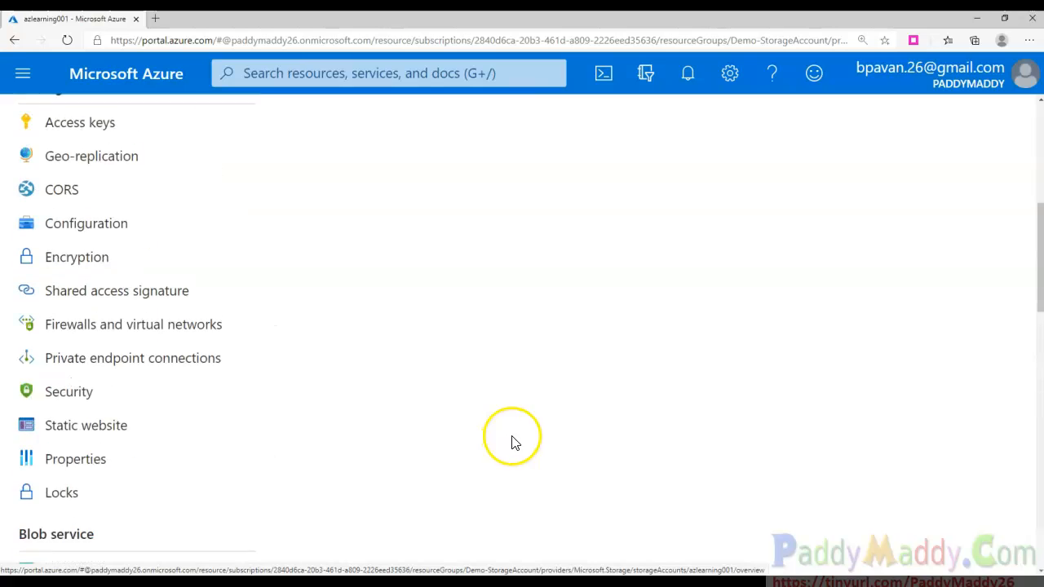
left_click(364, 224)
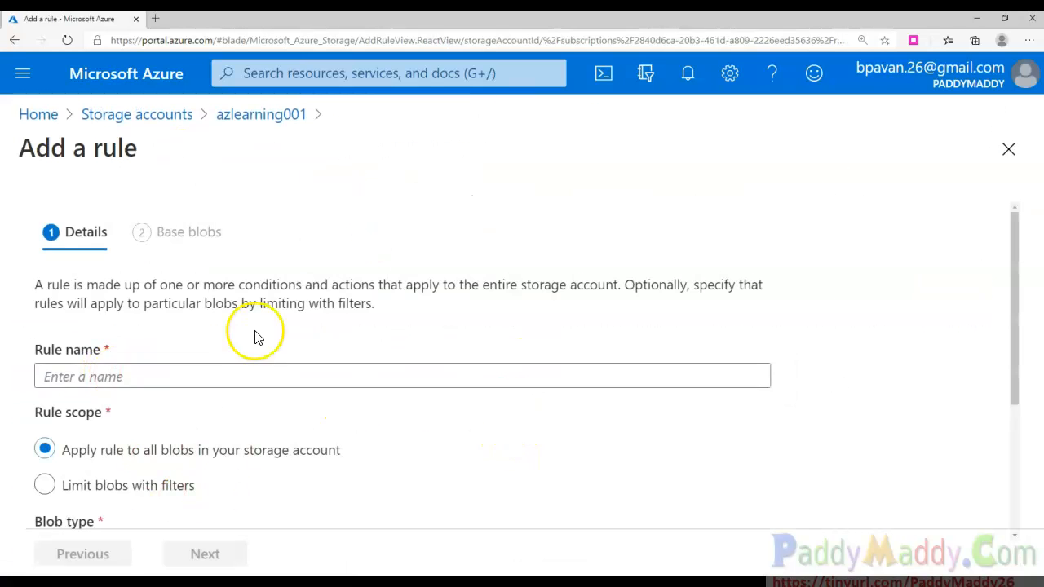
scroll(228, 343, "down", 3)
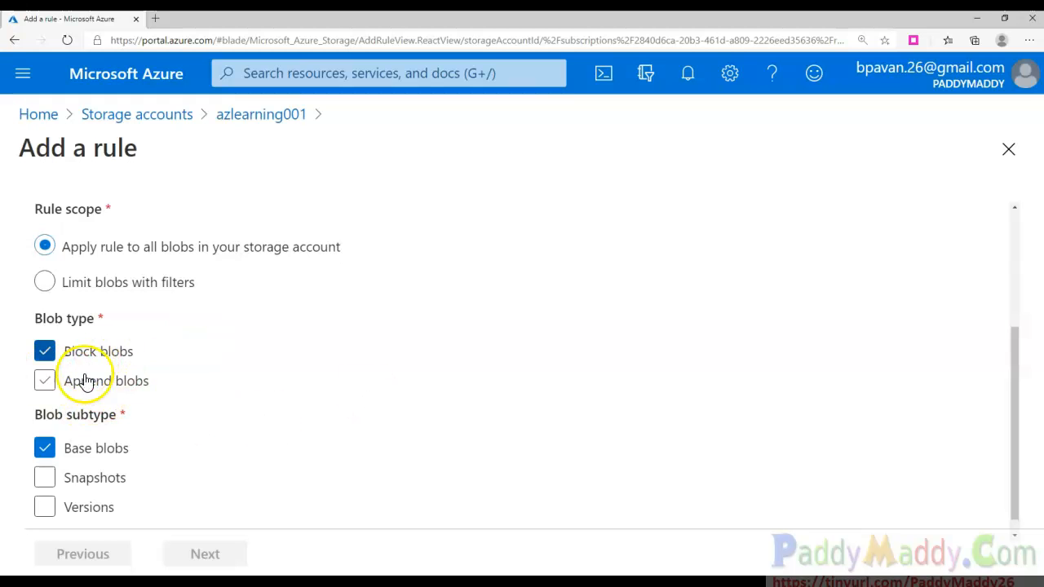
scroll(221, 461, "up", 3)
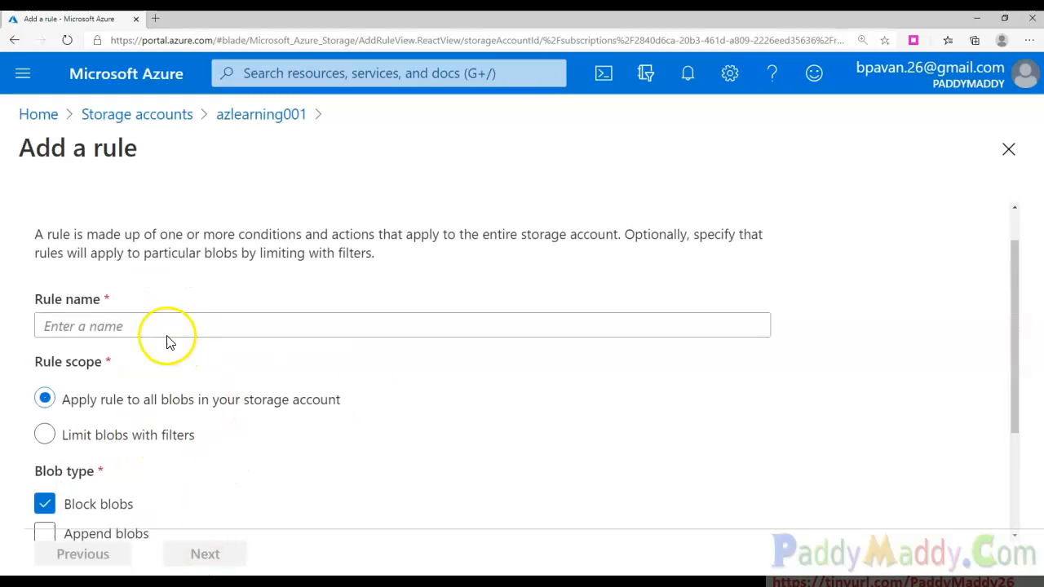
Name the rule 's', view its If/Then conditions, then abandon it without saving
left_click(161, 325)
type("s")
left_click(208, 557)
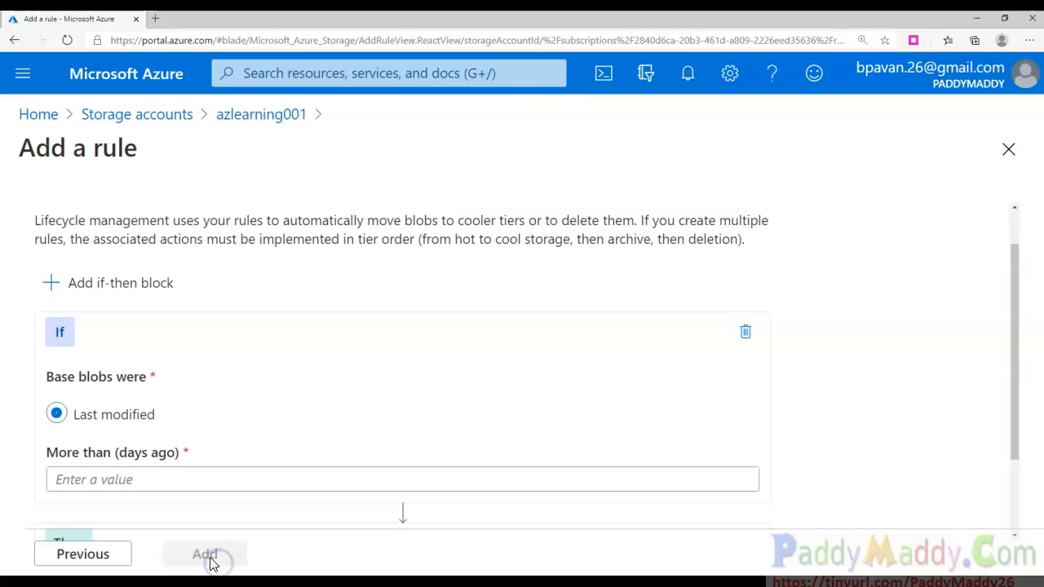
left_click(60, 334)
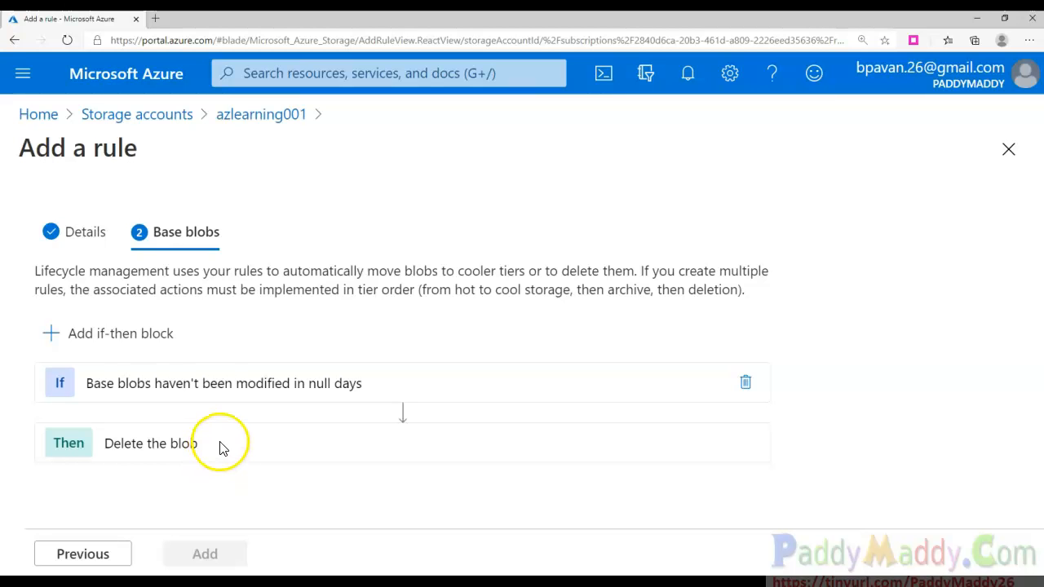
left_click(60, 553)
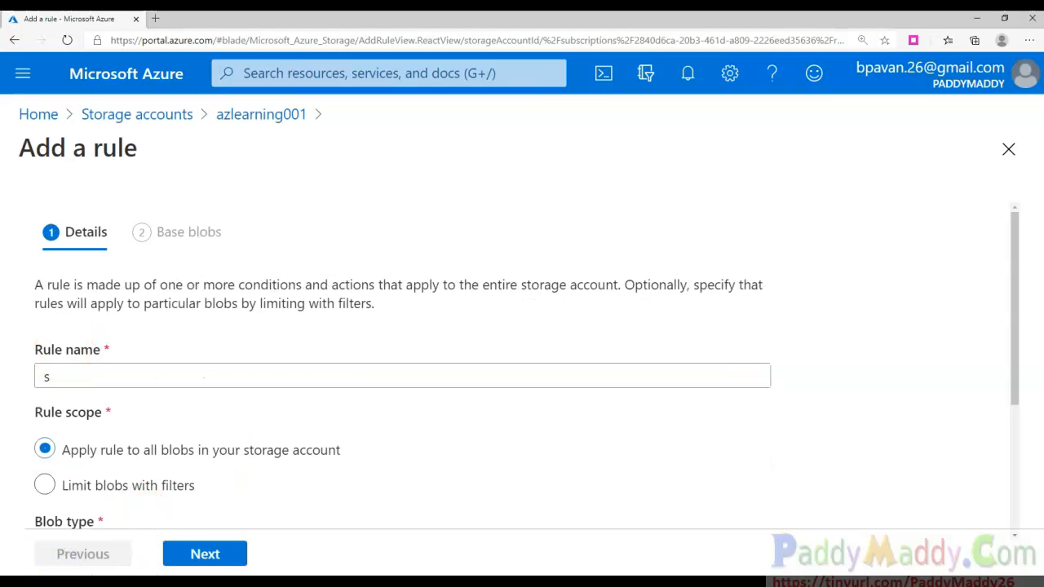
left_click(266, 115)
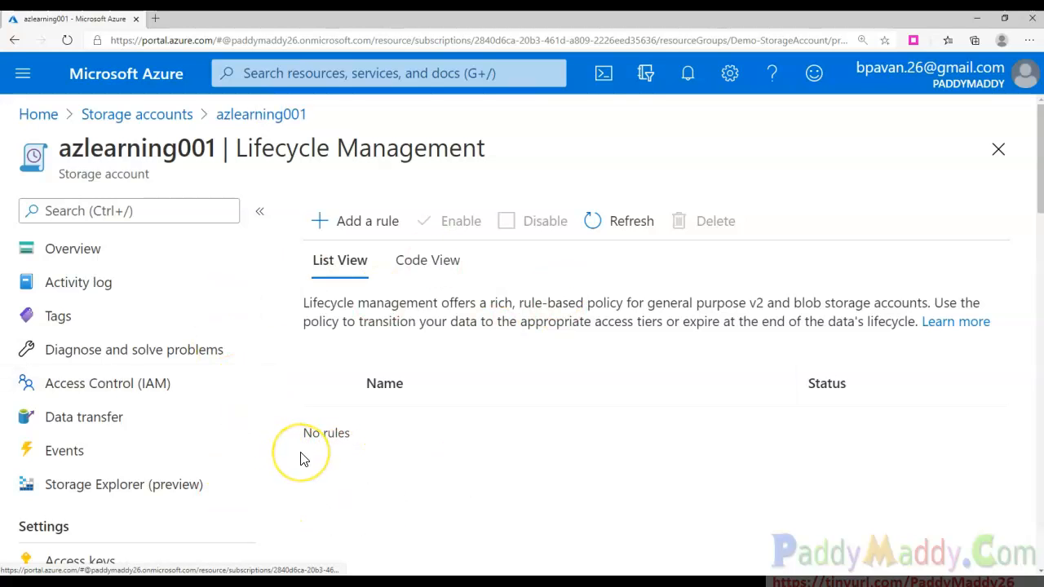
scroll(300, 459, "down", 2)
left_click(261, 463)
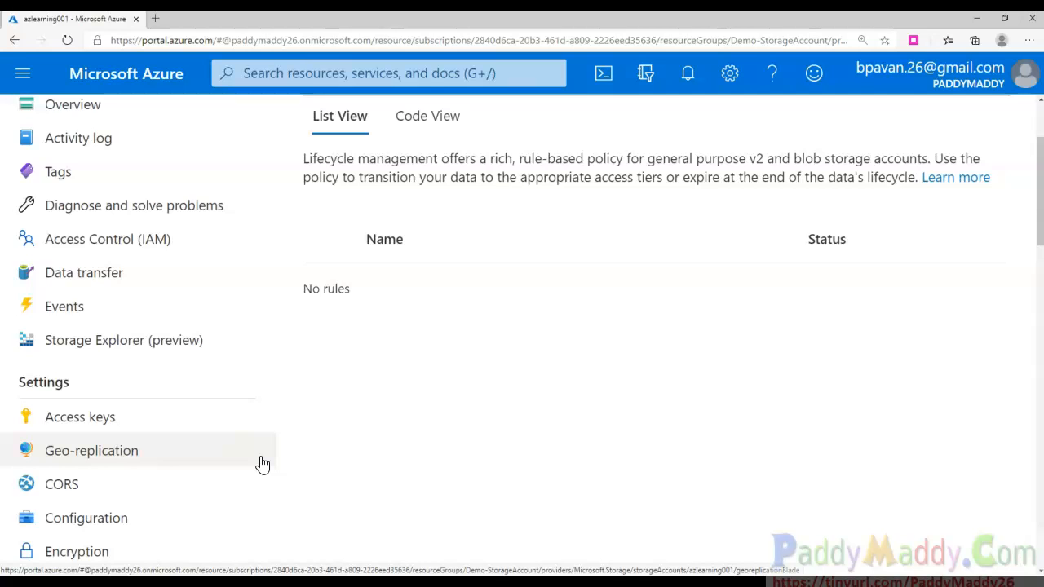
Open the CORS settings for azlearning001 and scroll through them
left_click(96, 486)
scroll(102, 487, "down", 3)
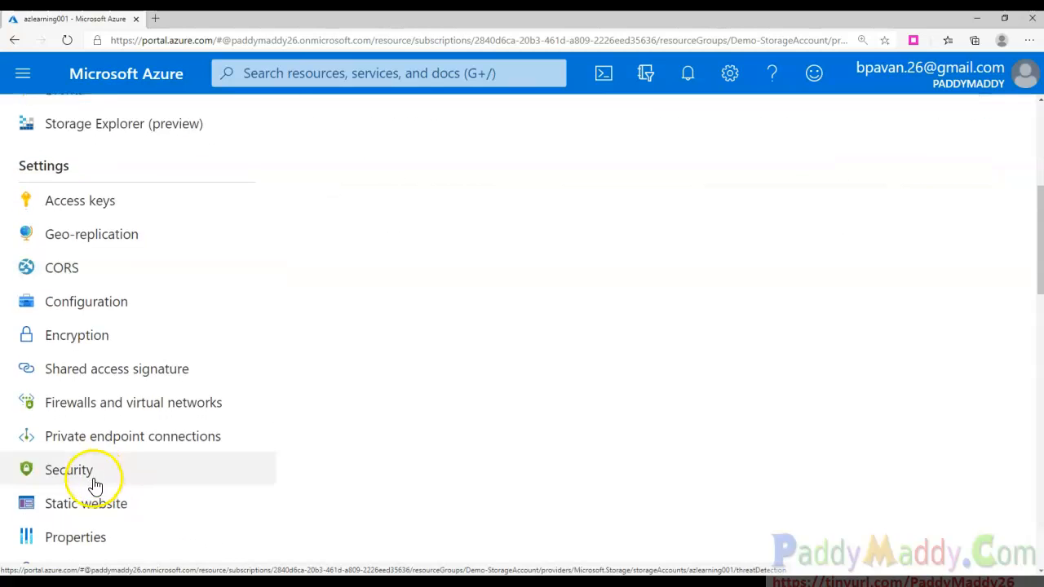
scroll(133, 498, "down", 1)
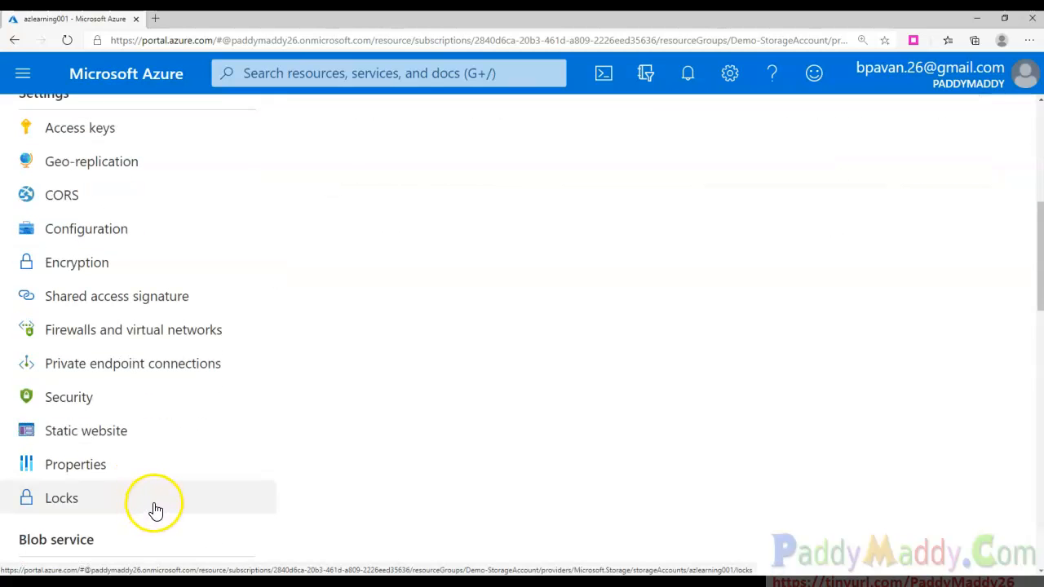
scroll(145, 487, "down", 3)
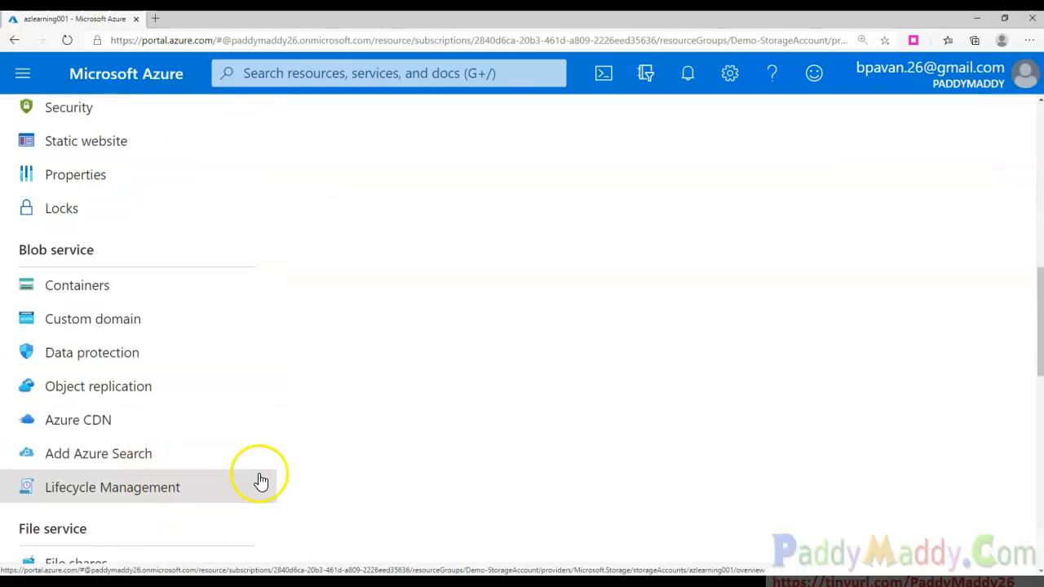
Open Azure CDN and scroll through its New endpoint form without filling it in
left_click_drag(40, 252, 89, 252)
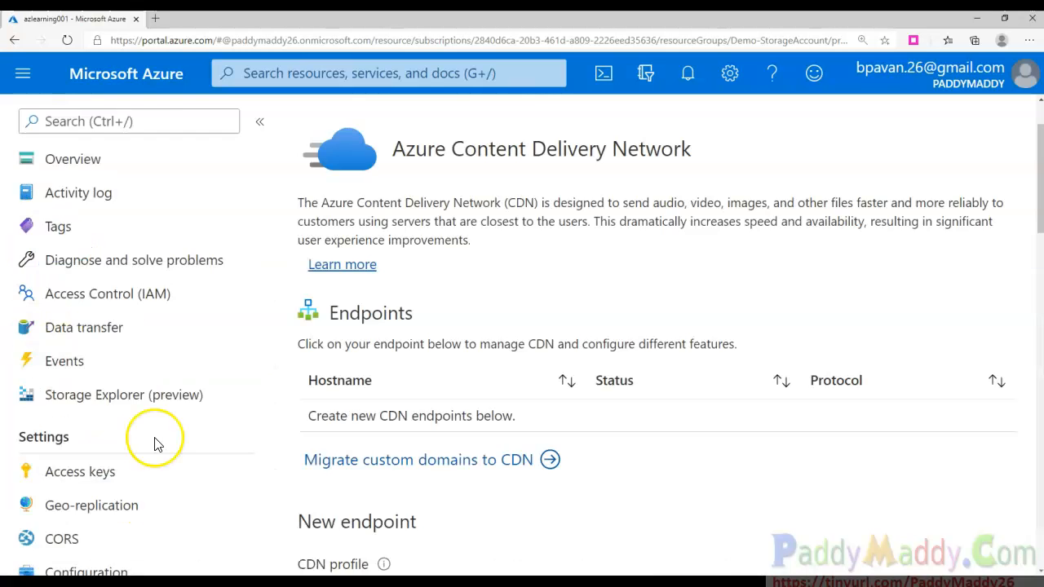
scroll(157, 444, "down", 8)
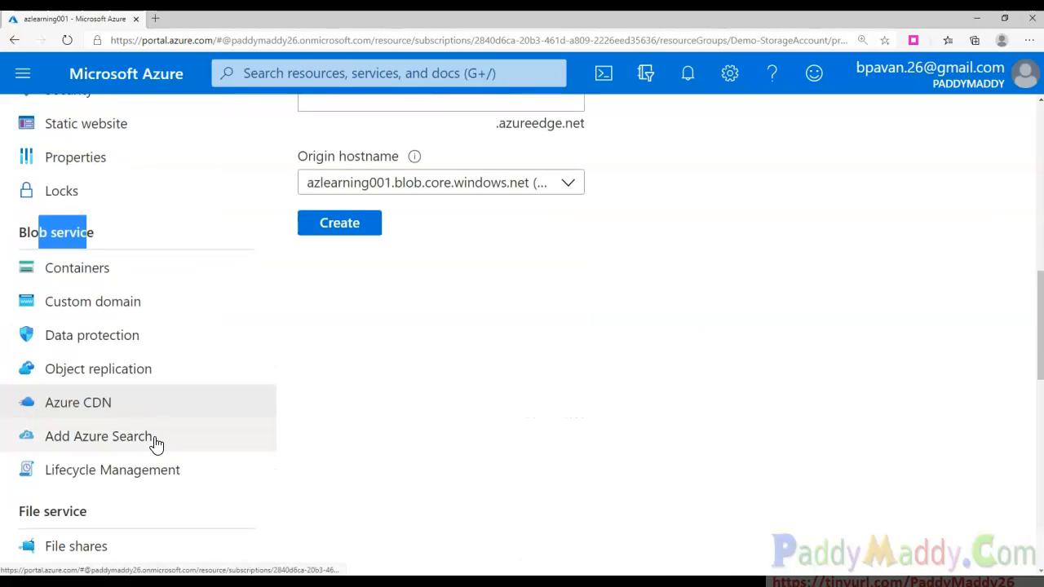
scroll(326, 198, "up", 5)
scroll(436, 316, "up", 3)
scroll(437, 316, "up", 1)
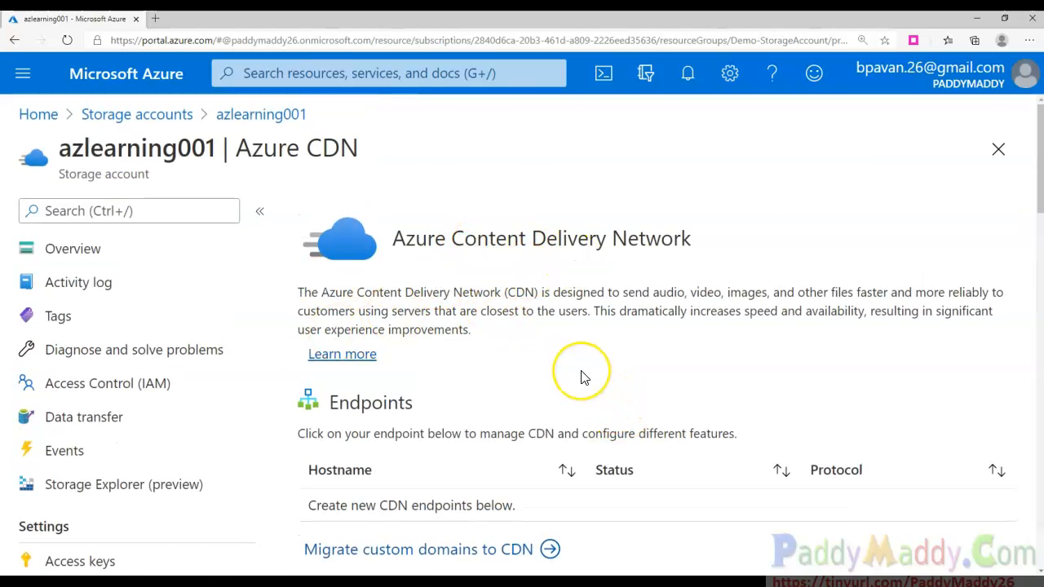
scroll(582, 378, "down", 3)
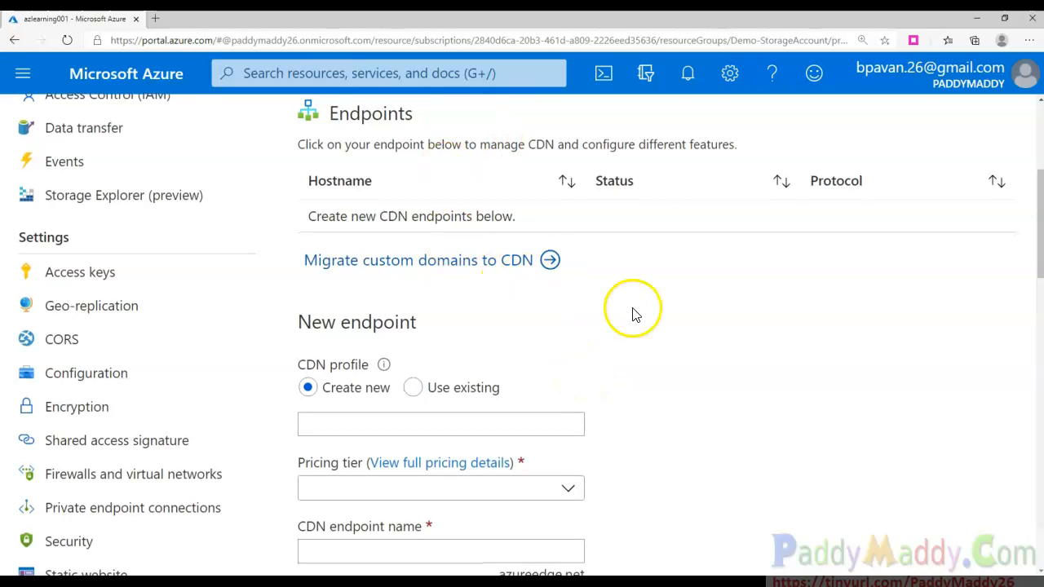
scroll(669, 438, "down", 4)
scroll(242, 443, "down", 3)
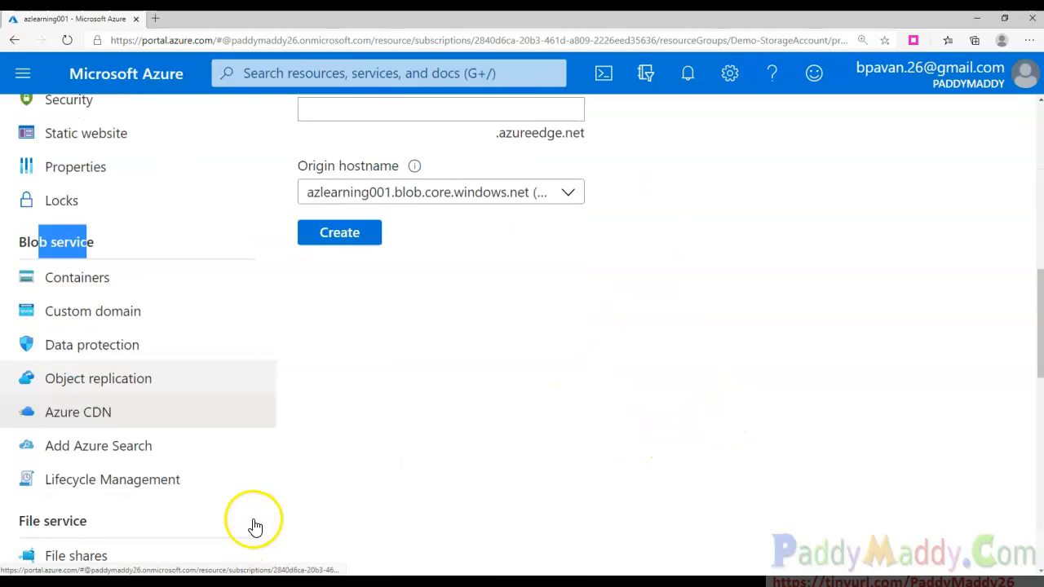
scroll(404, 429, "down", 2)
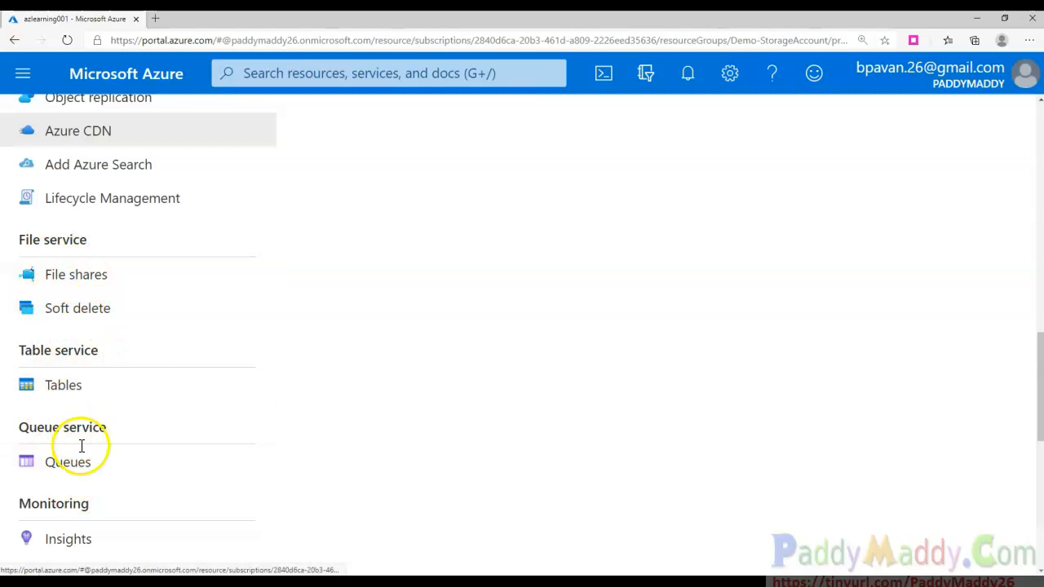
scroll(133, 448, "down", 3)
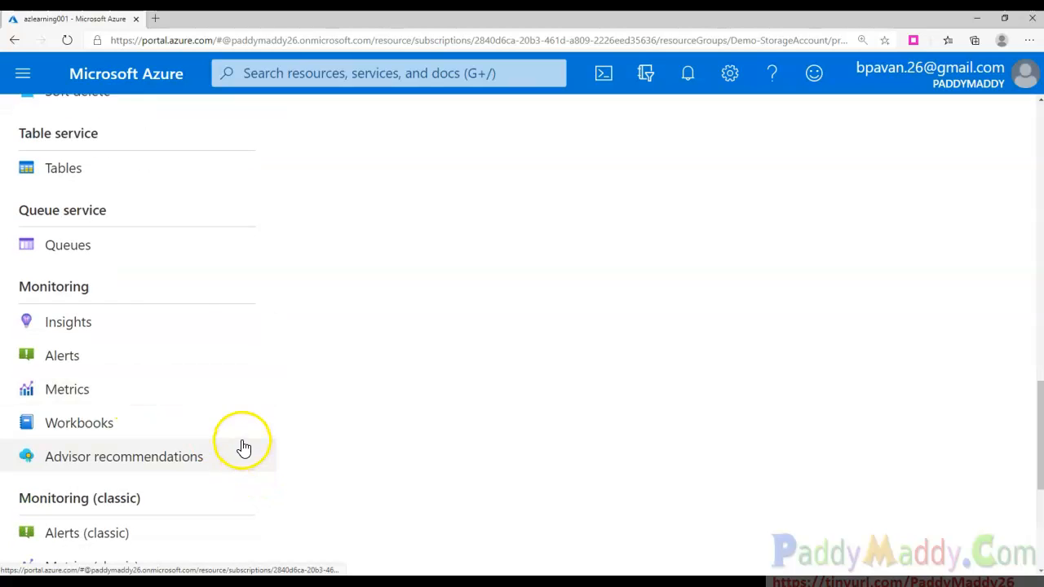
scroll(188, 341, "down", 2)
scroll(186, 346, "down", 2)
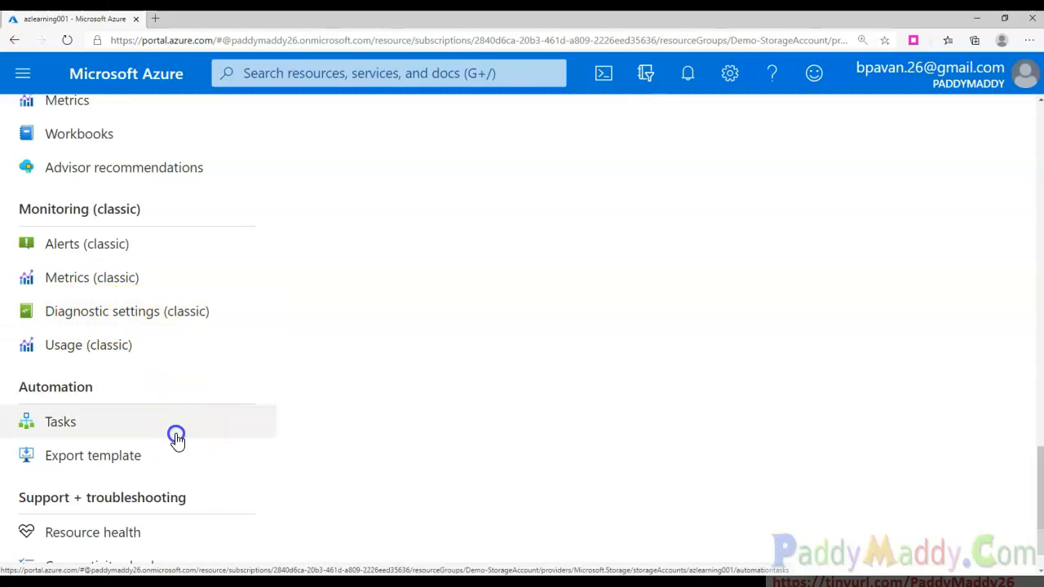
Open azlearning001's automation Tasks page and scroll it, confirming no tasks exist
left_click(52, 432)
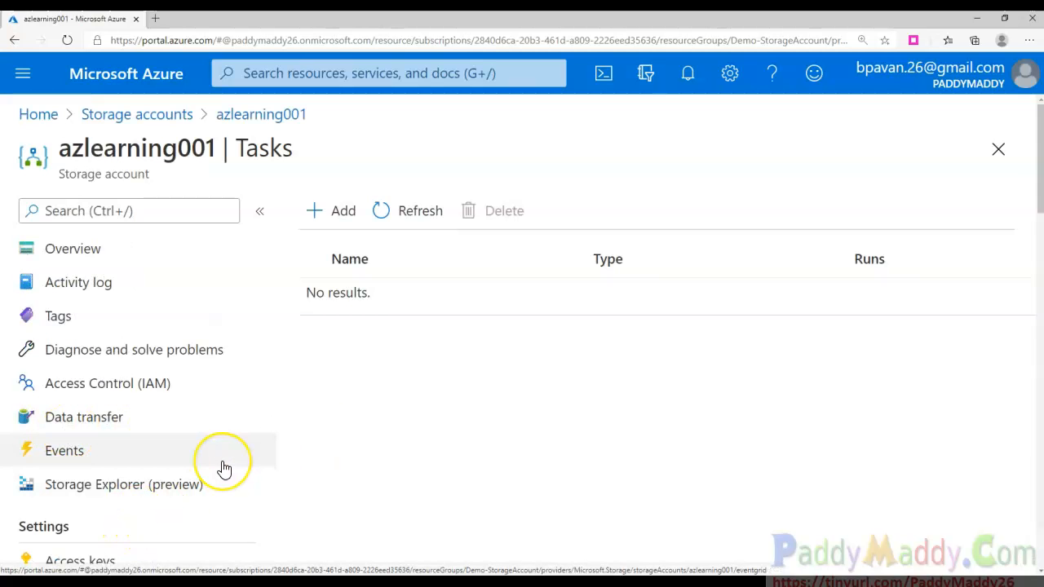
scroll(186, 463, "down", 2)
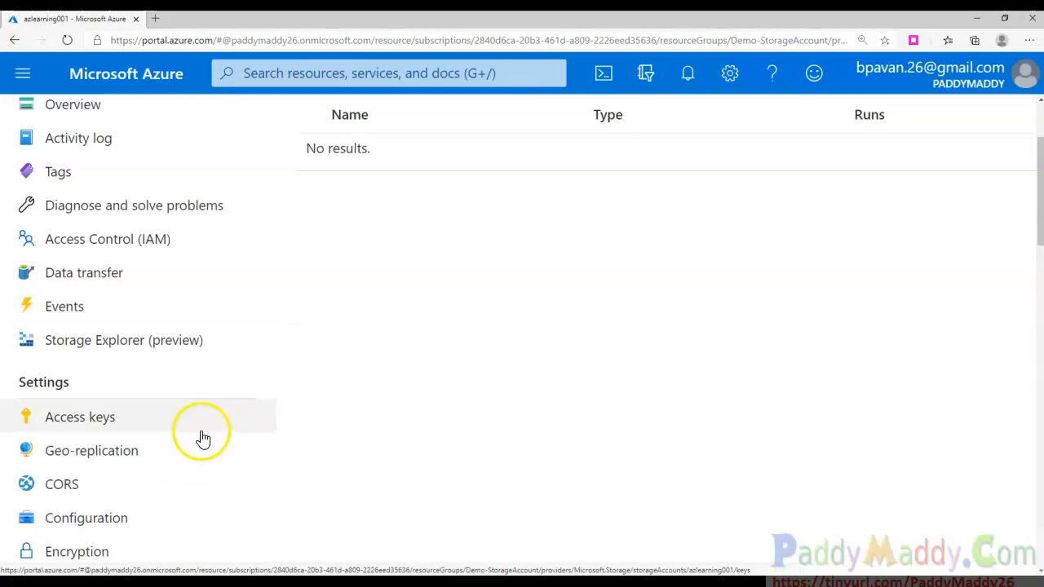
scroll(198, 435, "up", 2)
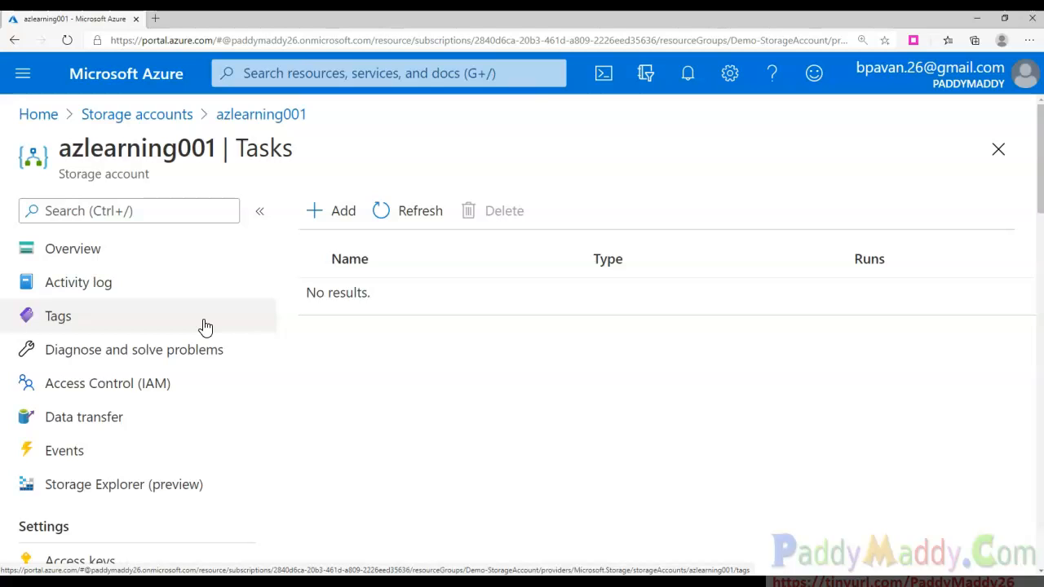
scroll(359, 454, "down", 1)
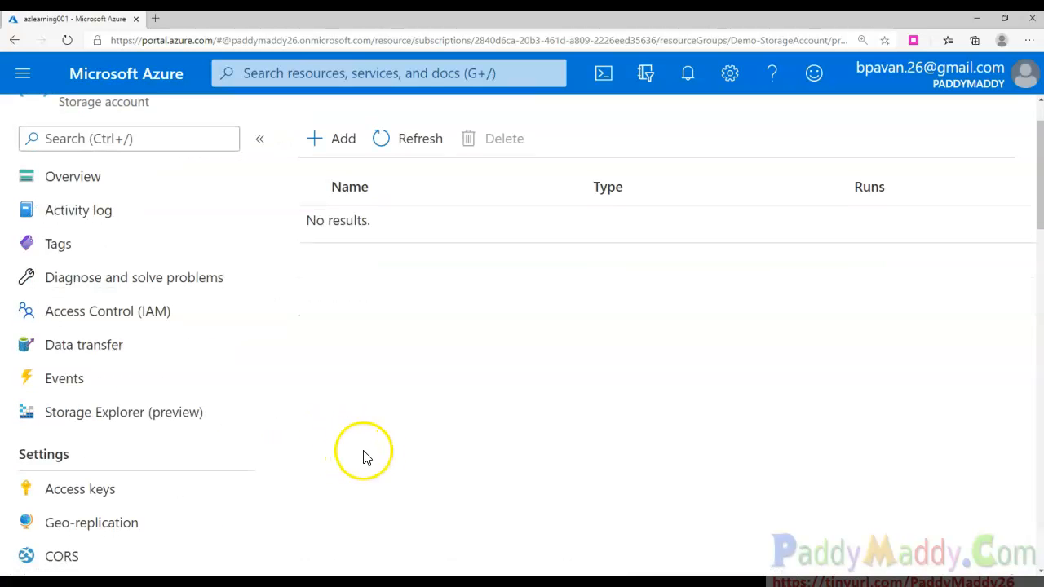
scroll(383, 454, "down", 5)
scroll(400, 440, "down", 5)
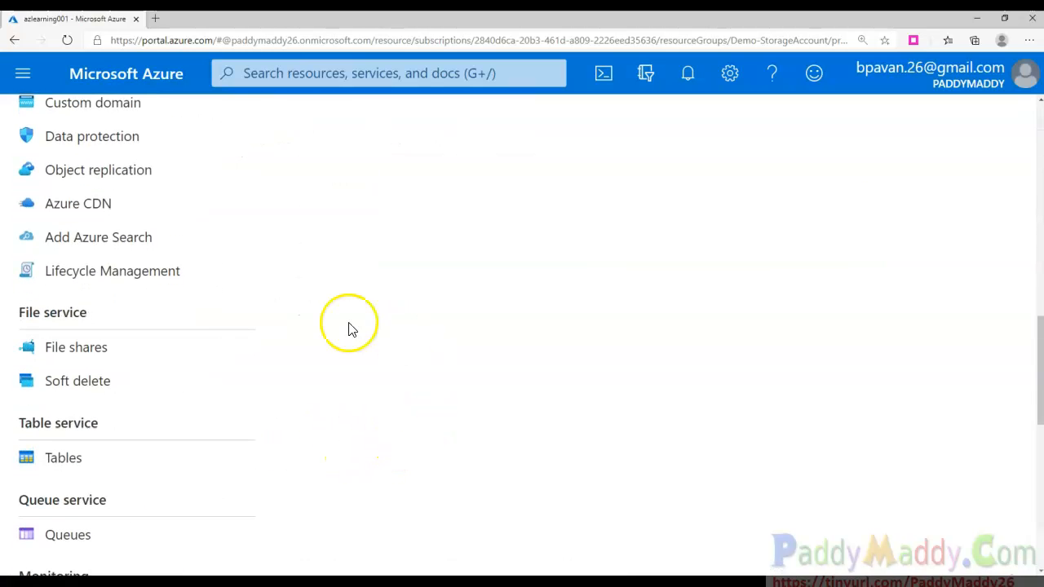